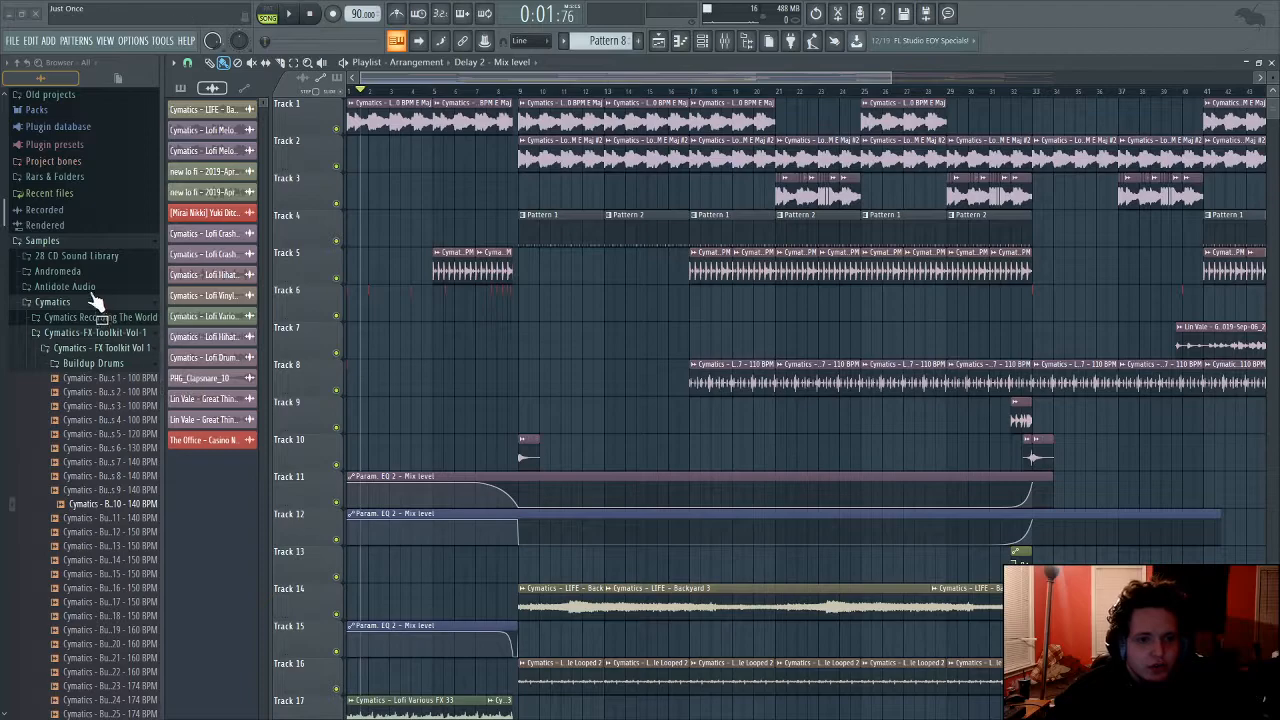
Step: Collapse the Samples folder in the browser and select the Current project entry
click(55, 241)
click(118, 146)
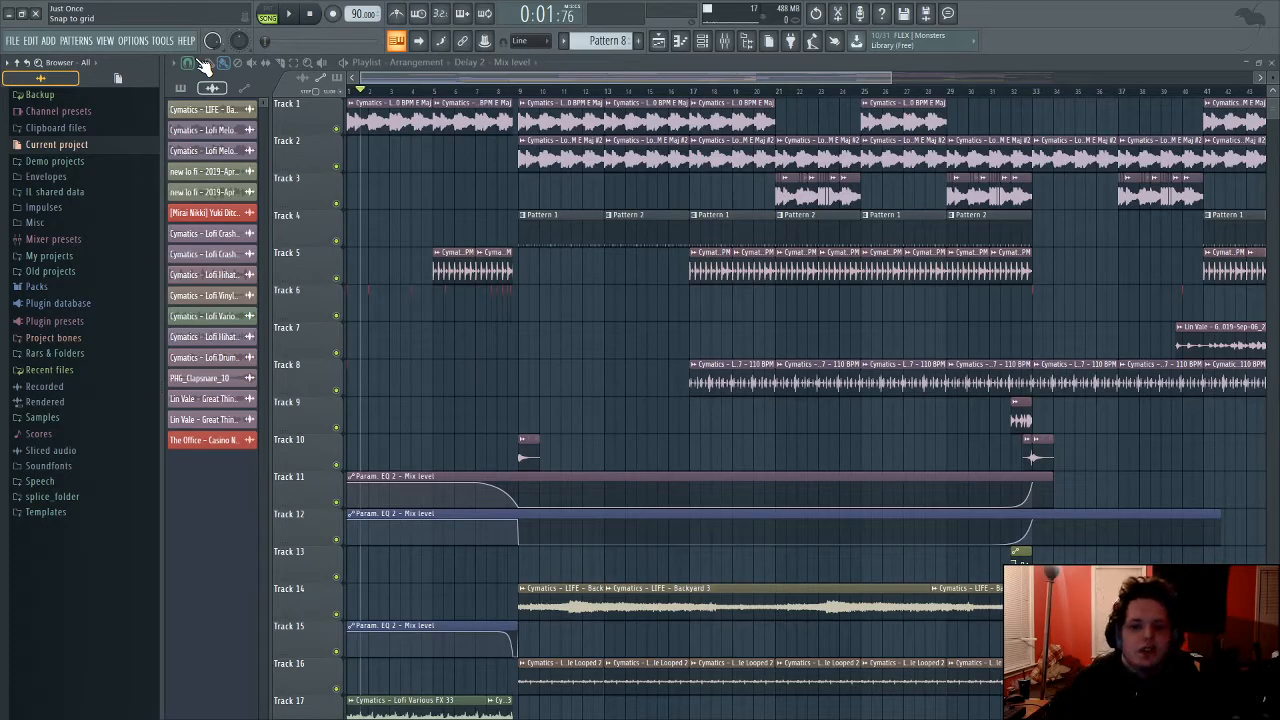
Step: Examine the clips and automation across the playlist arrangement, both in overview and close up around the opening bars
scroll(512, 105, down, 4)
scroll(512, 105, up, 4)
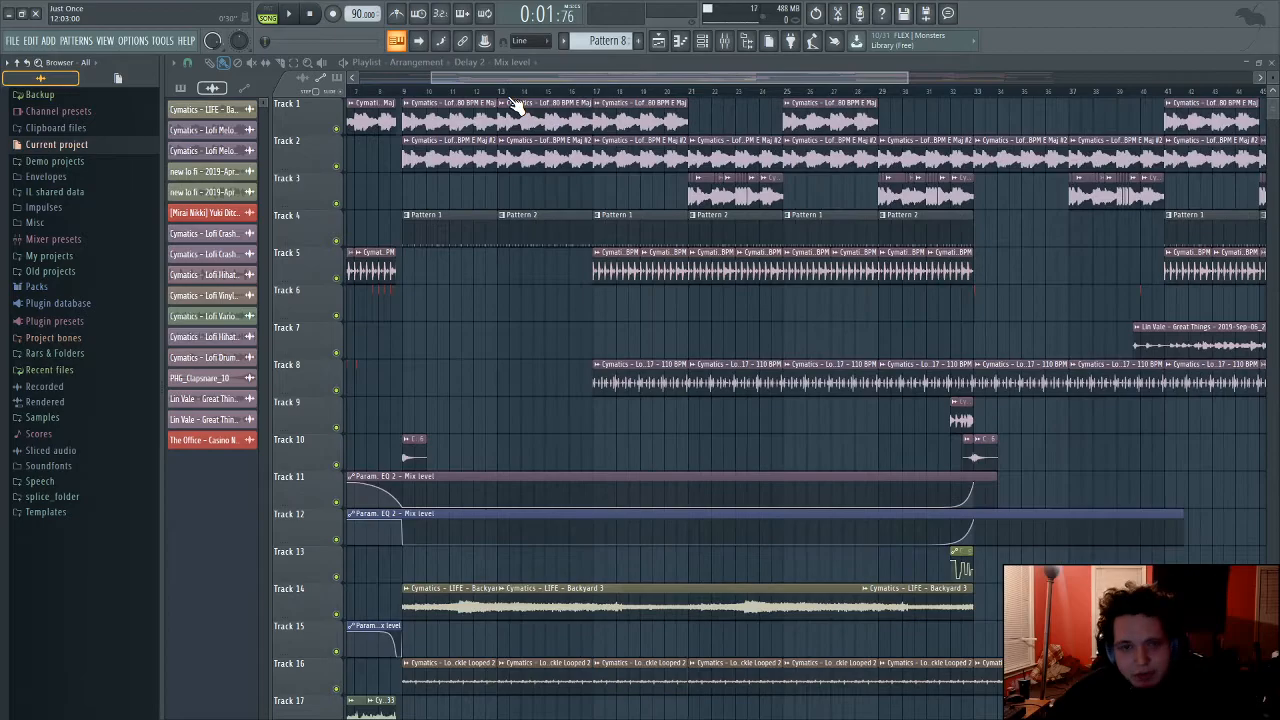
scroll(512, 105, up, 3)
scroll(508, 104, down, 6)
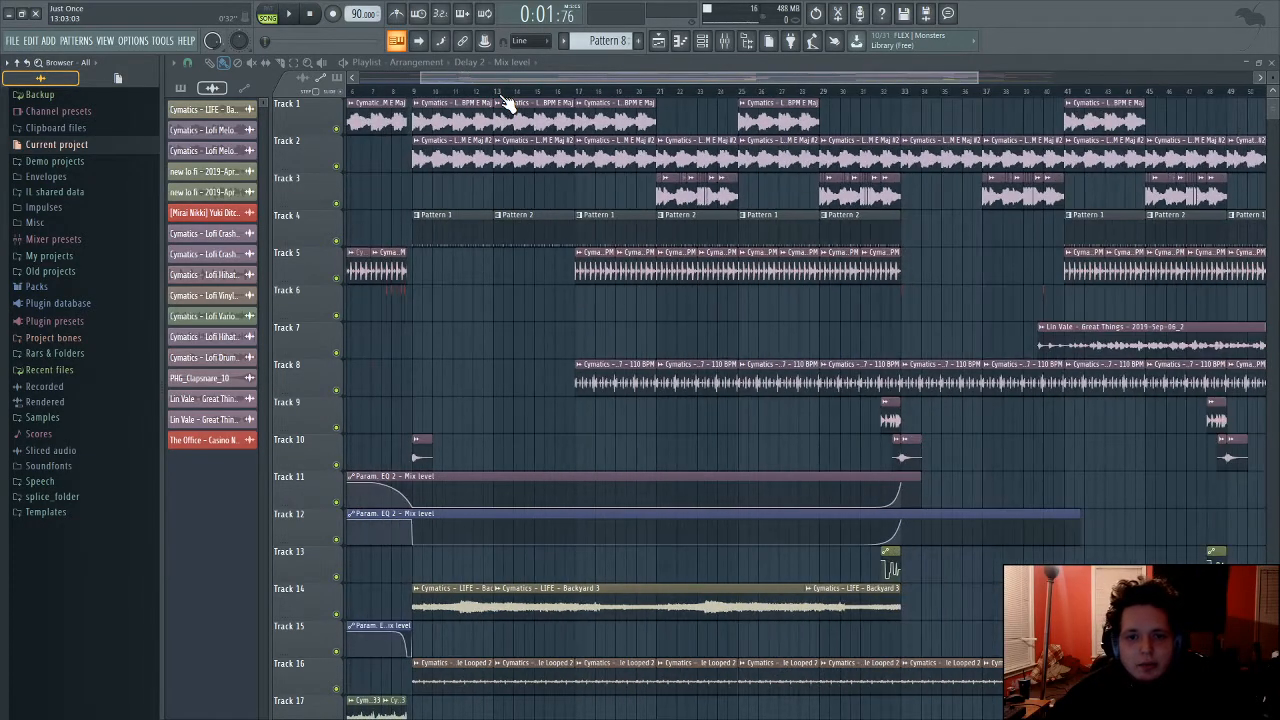
drag(526, 80, 156, 72)
scroll(390, 97, up, 5)
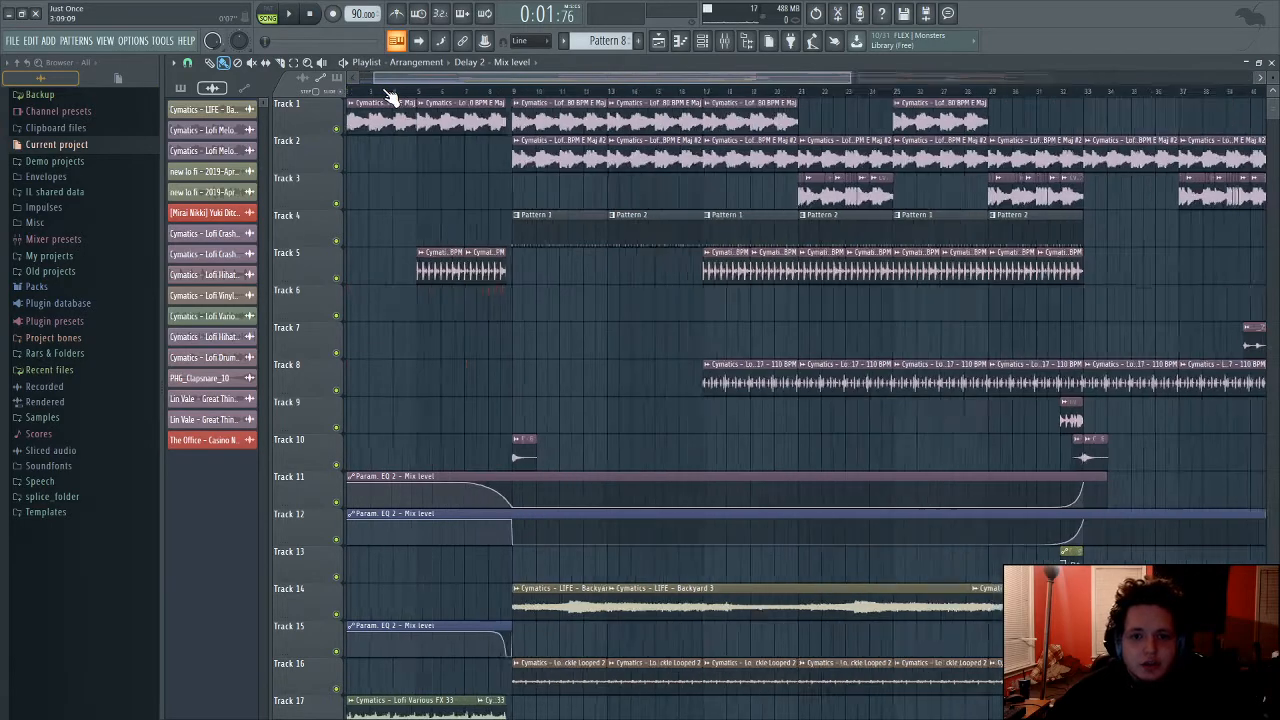
scroll(392, 99, down, 4)
scroll(394, 96, up, 5)
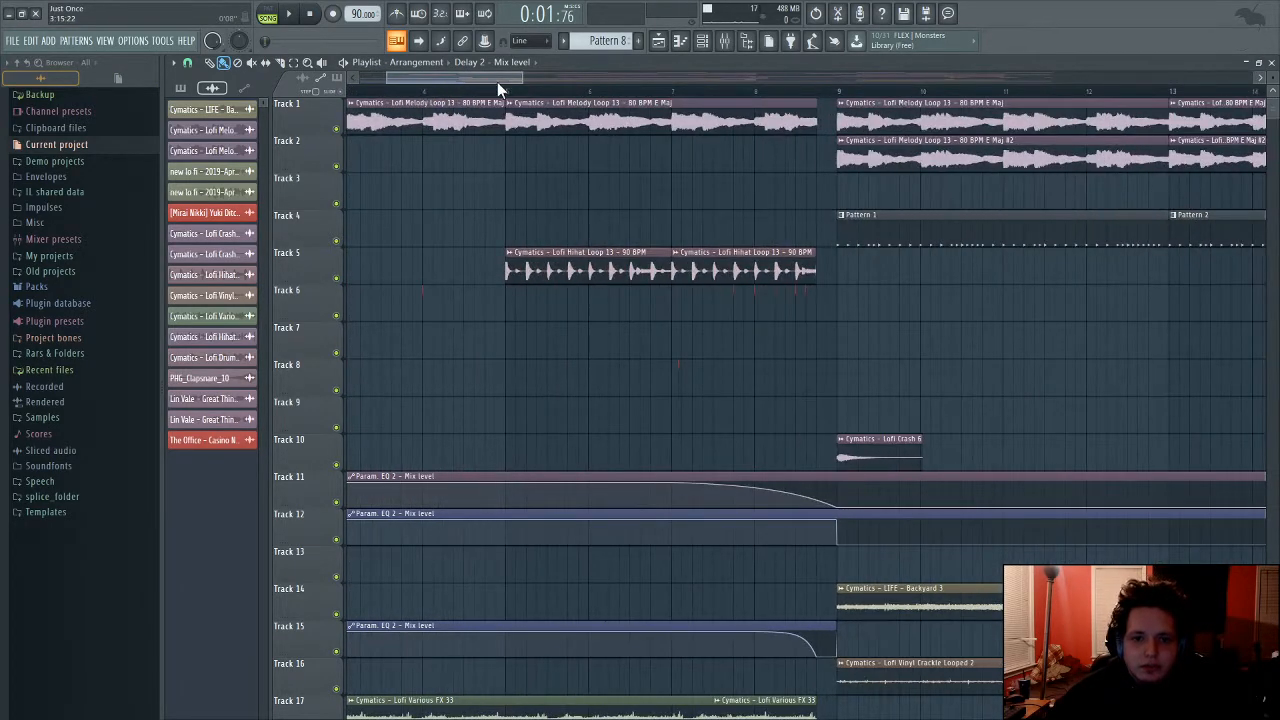
scroll(400, 92, down, 5)
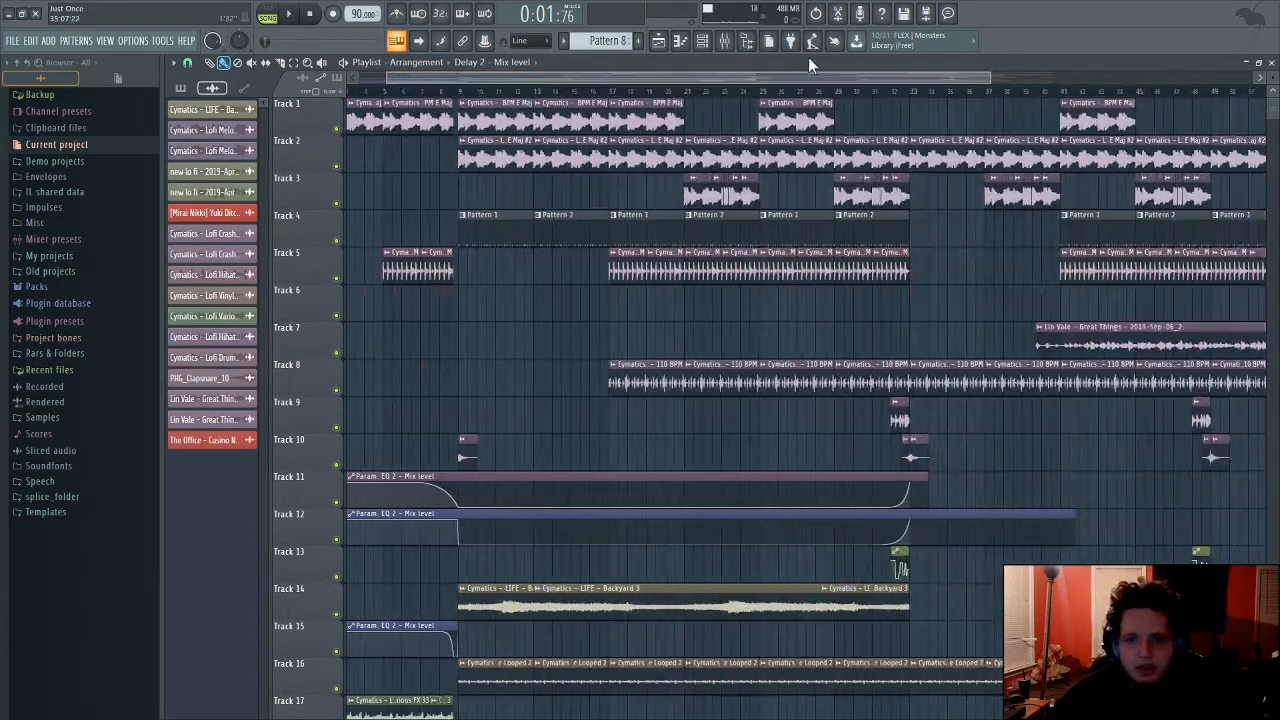
Step: Try the bars-and-steps format for the song time display and return it to minutes and seconds
click(560, 15)
click(563, 15)
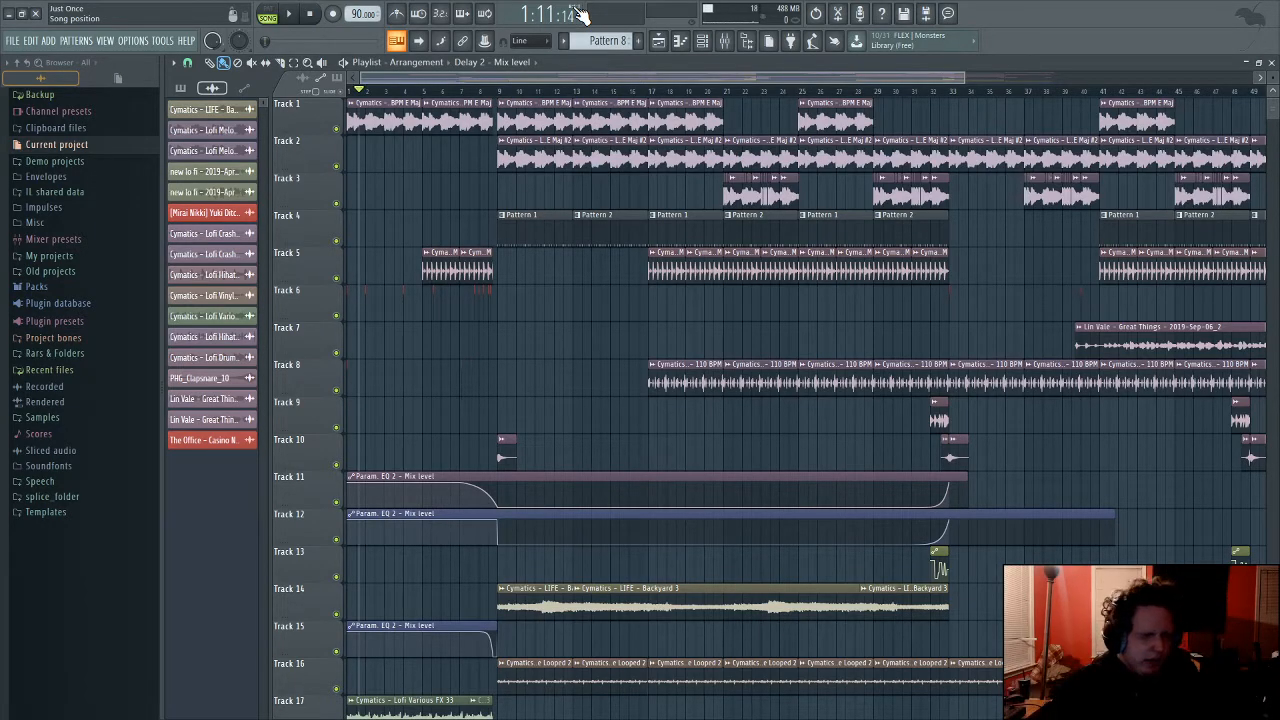
click(572, 15)
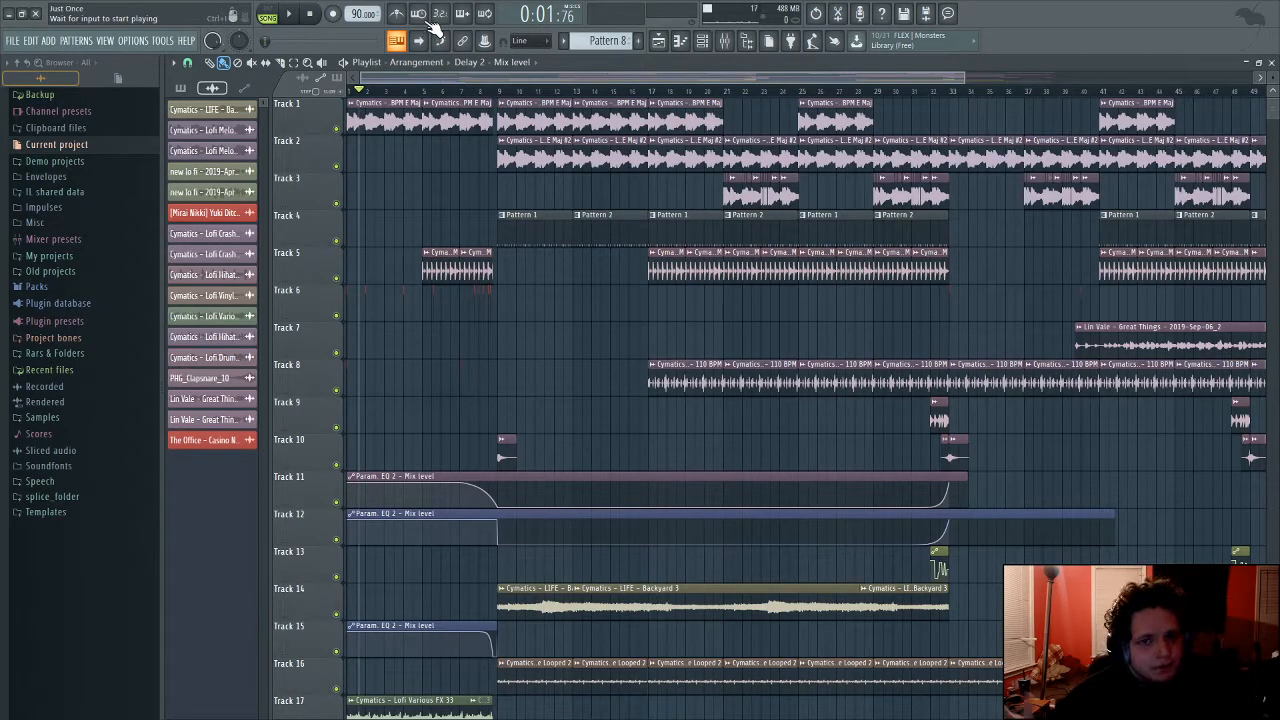
click(530, 15)
click(530, 15)
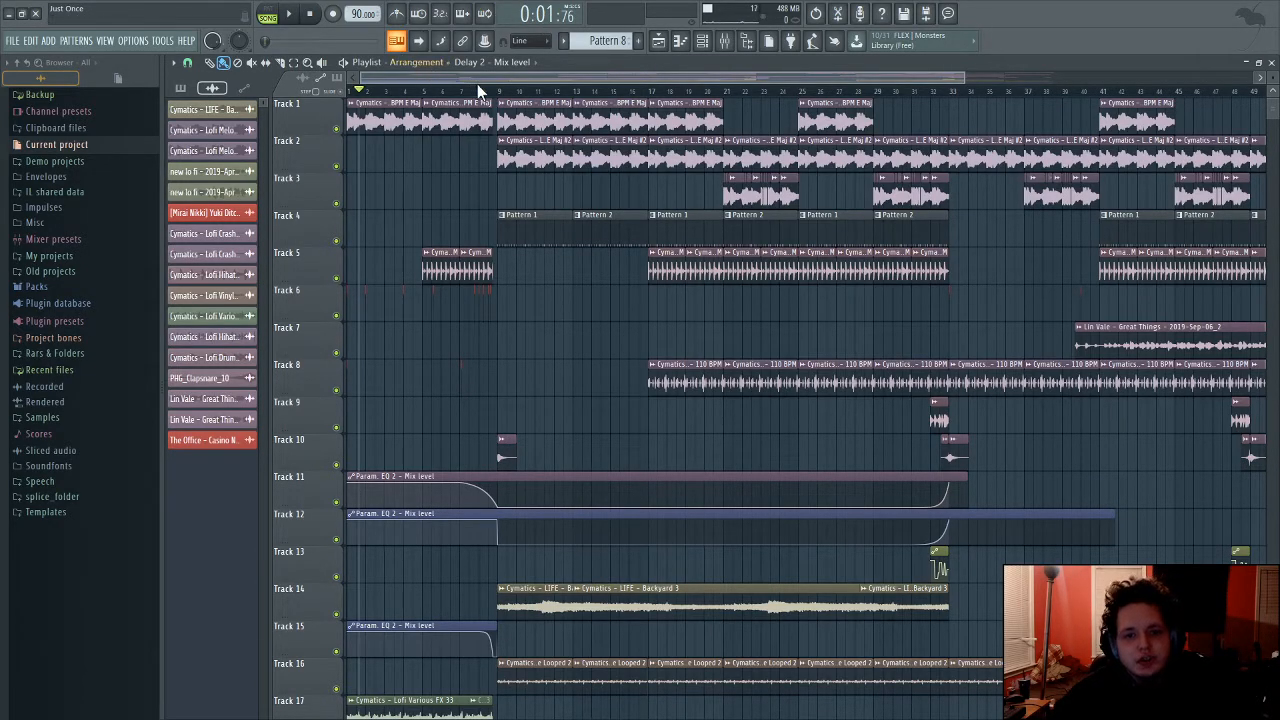
Step: Return the song position to the start of the arrangement and make Pattern 1 the active pattern
drag(849, 78, 1078, 158)
drag(1044, 92, 124, 84)
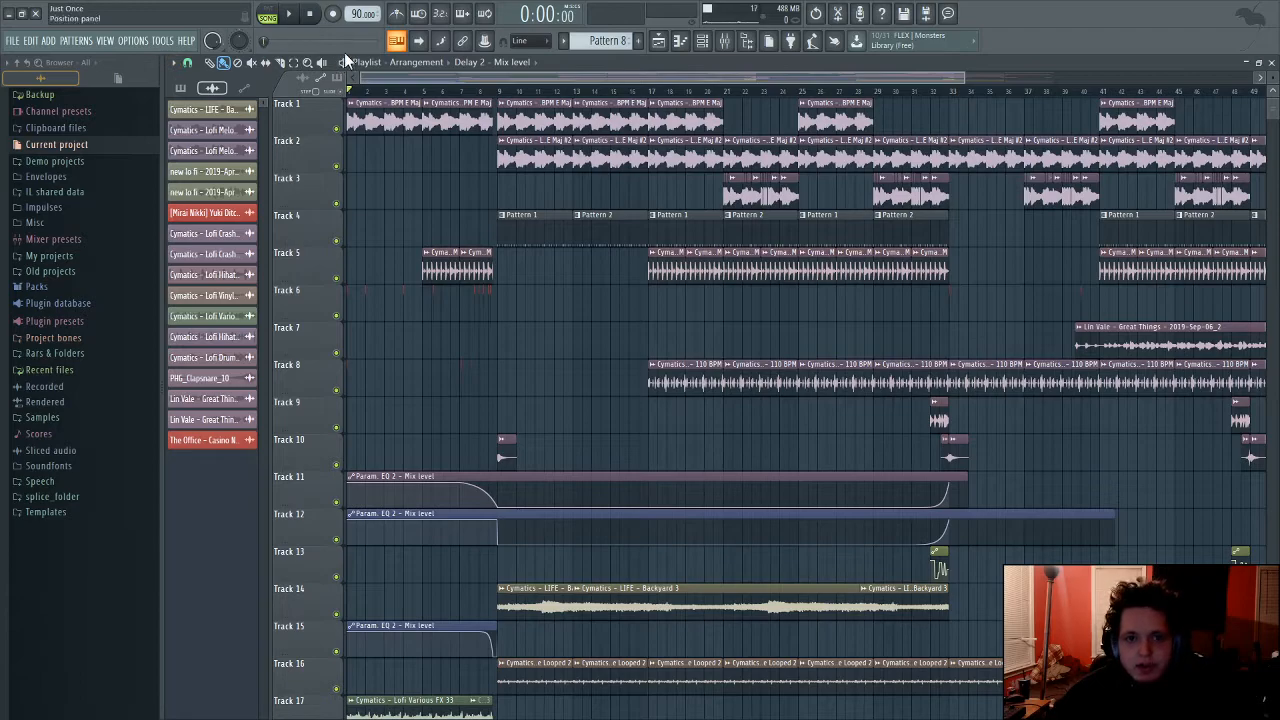
scroll(605, 41, up, 7)
scroll(605, 41, down, 2)
scroll(605, 41, up, 2)
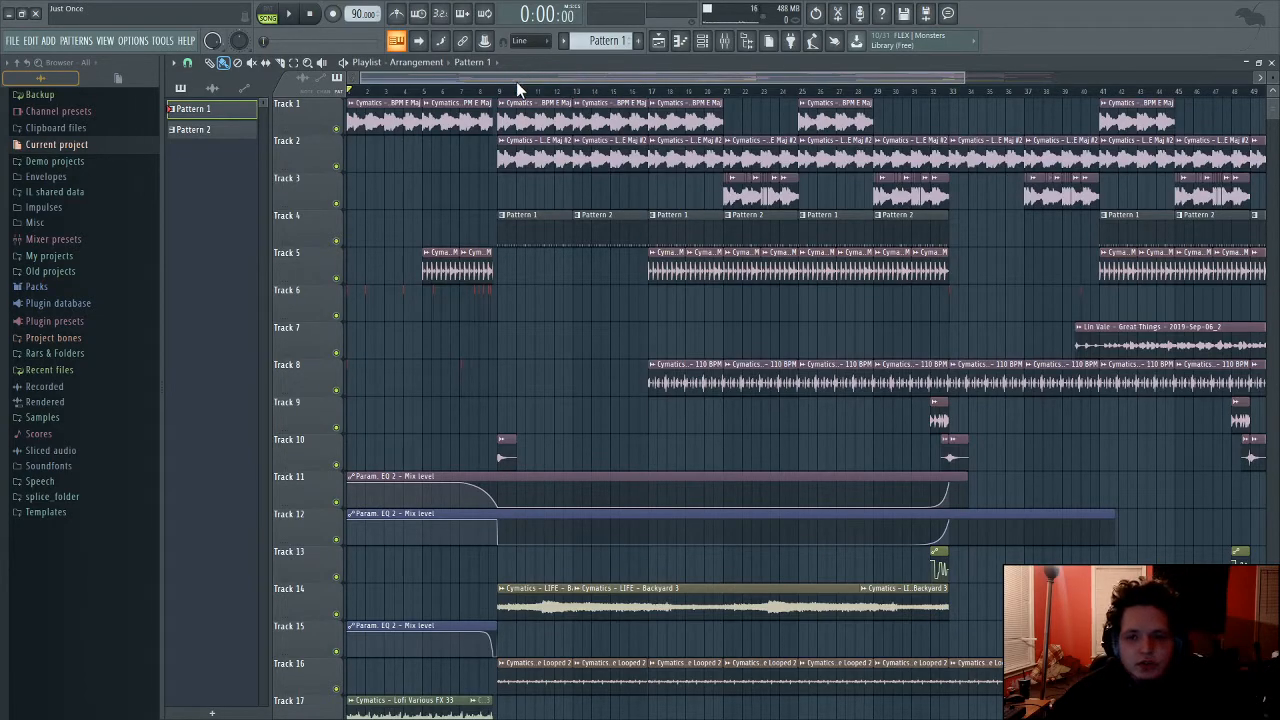
Step: Open the channel rack, switch playback to pattern mode and audition Pattern 1's drum sequence
scroll(520, 92, up, 5)
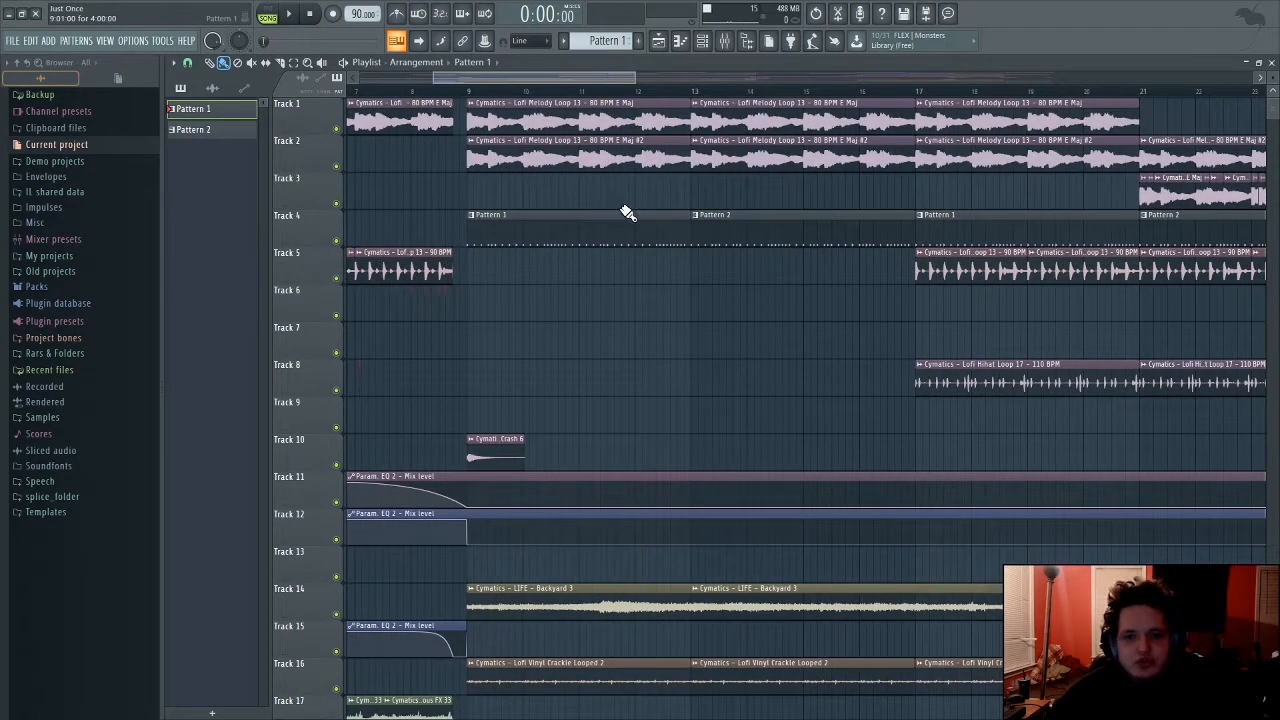
click(724, 40)
click(270, 14)
click(290, 15)
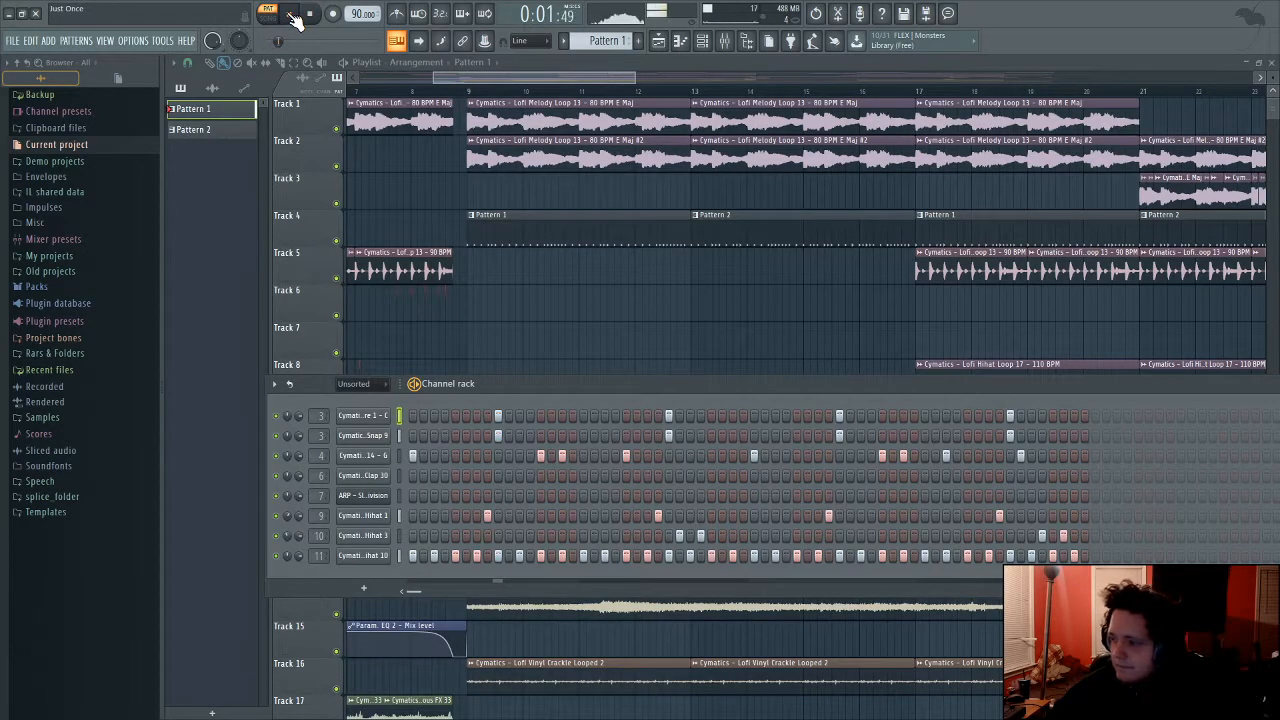
click(290, 15)
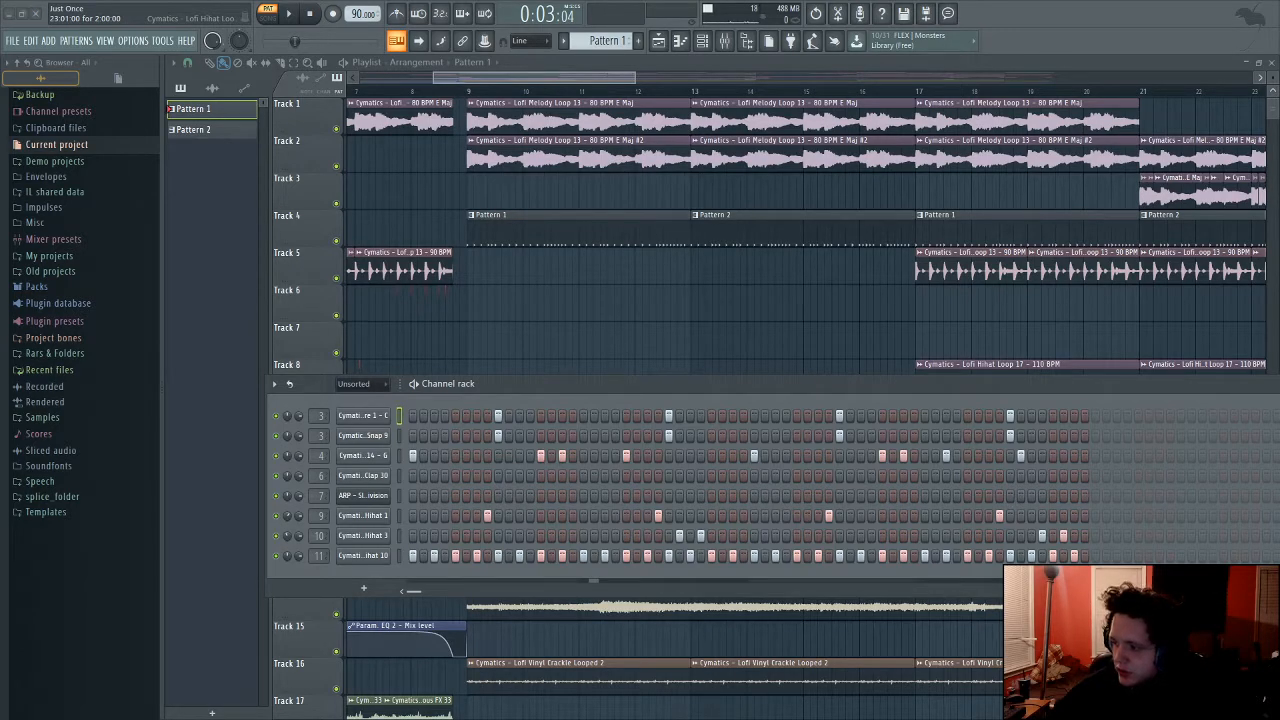
click(288, 13)
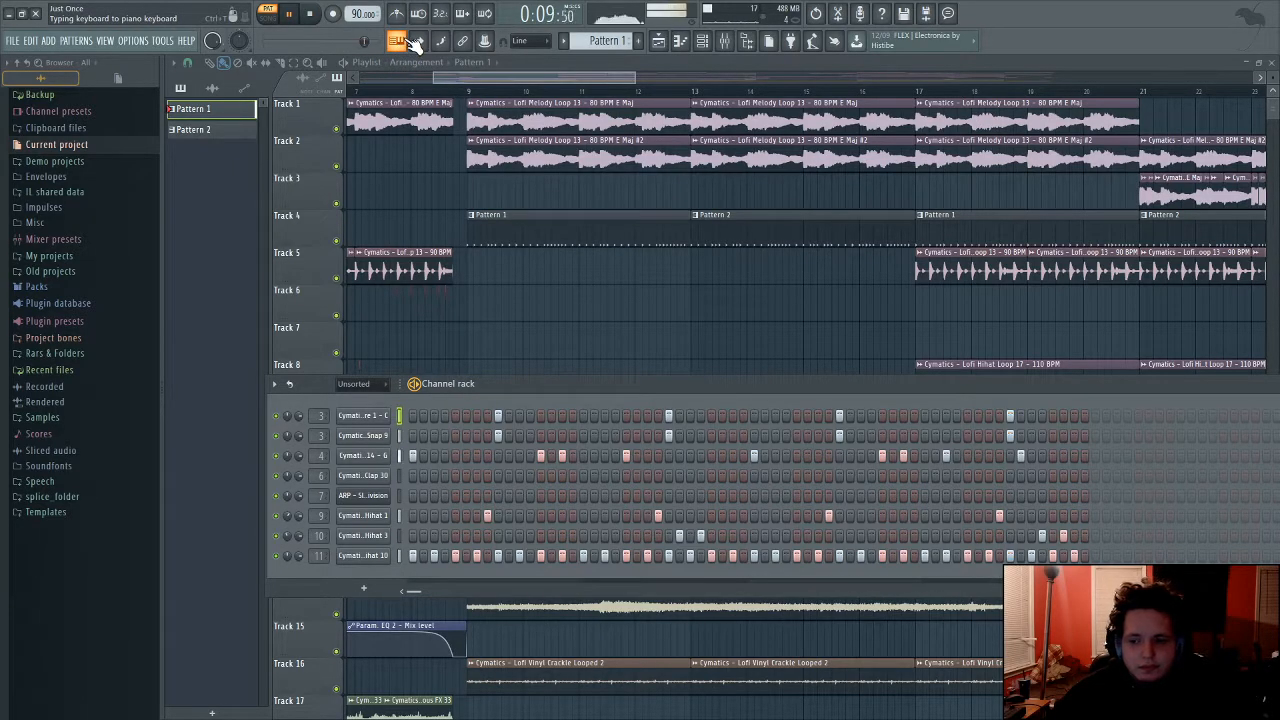
key(space)
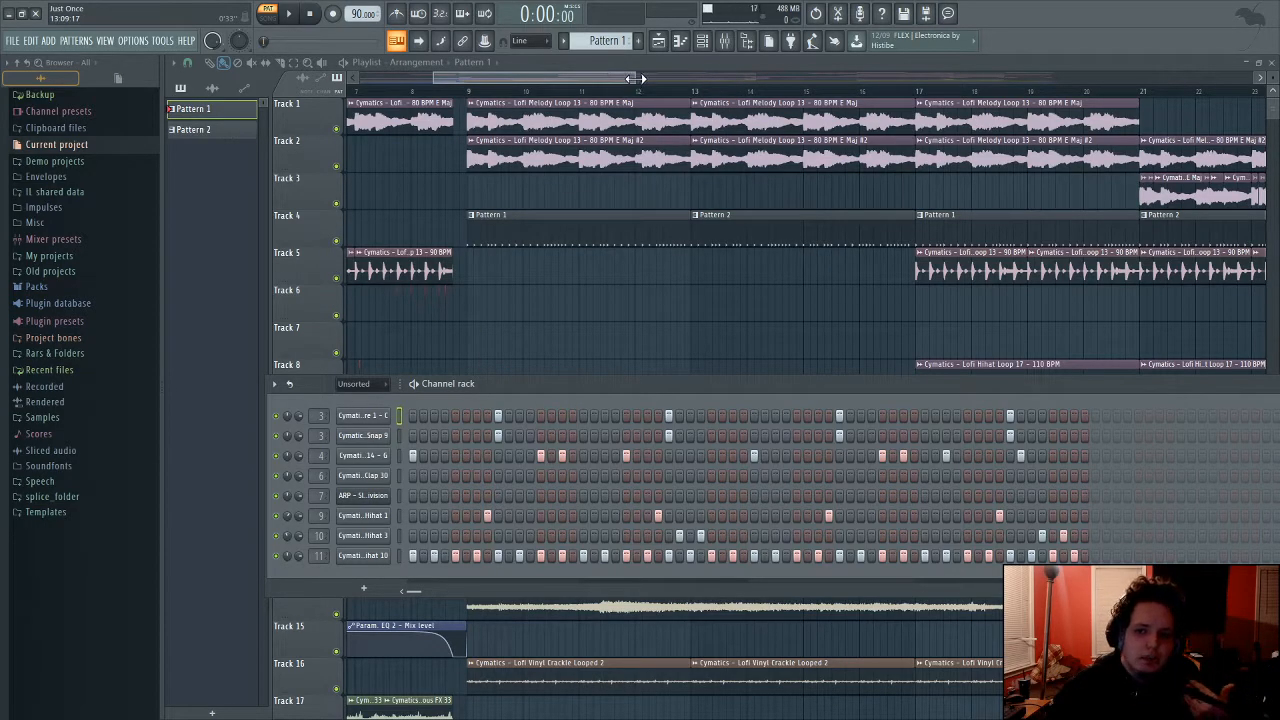
Step: Hide the browser and inspect how the melody loops, patterns and hihat loops are arranged from bar 9 onward
drag(632, 78, 1238, 80)
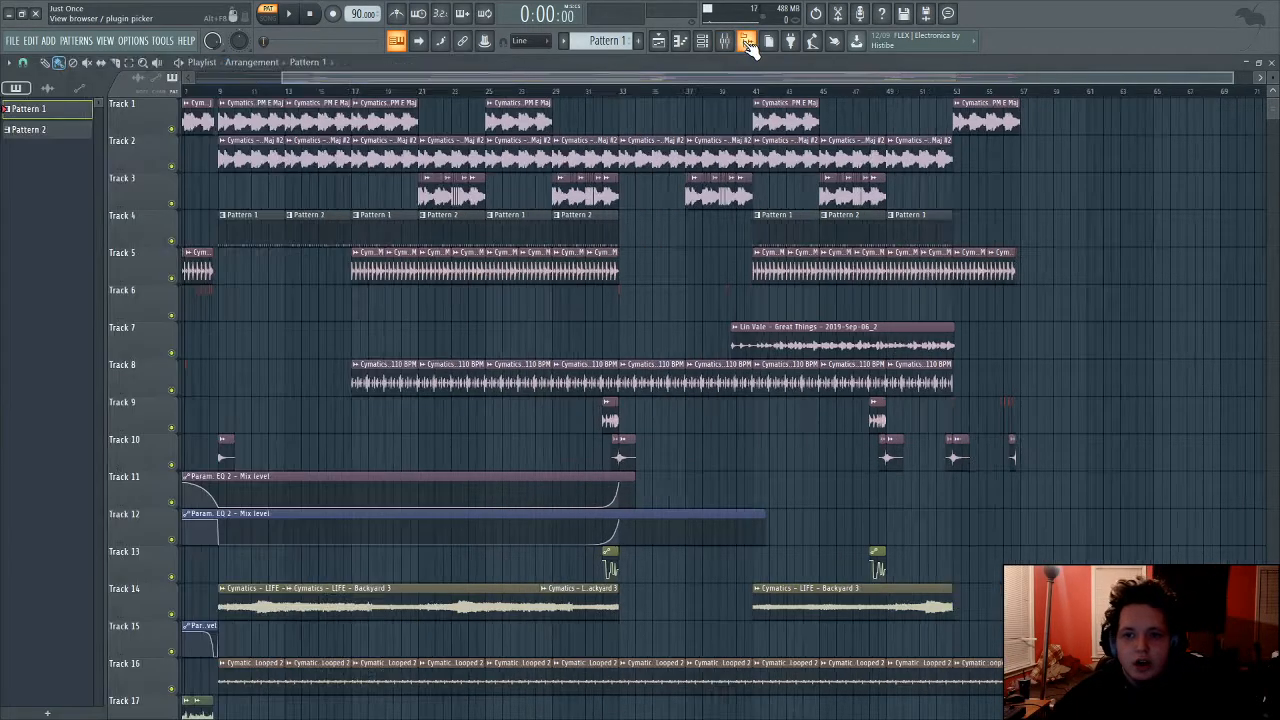
click(747, 44)
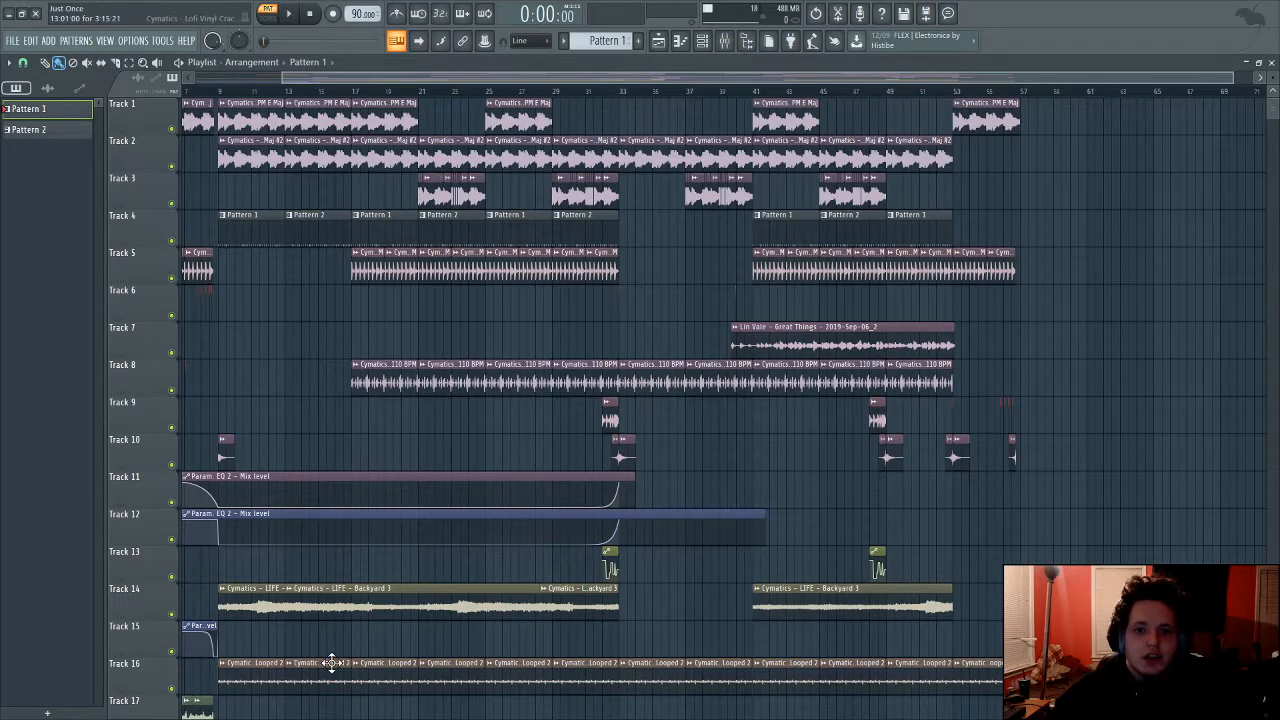
scroll(243, 101, up, 2)
scroll(243, 101, up, 1)
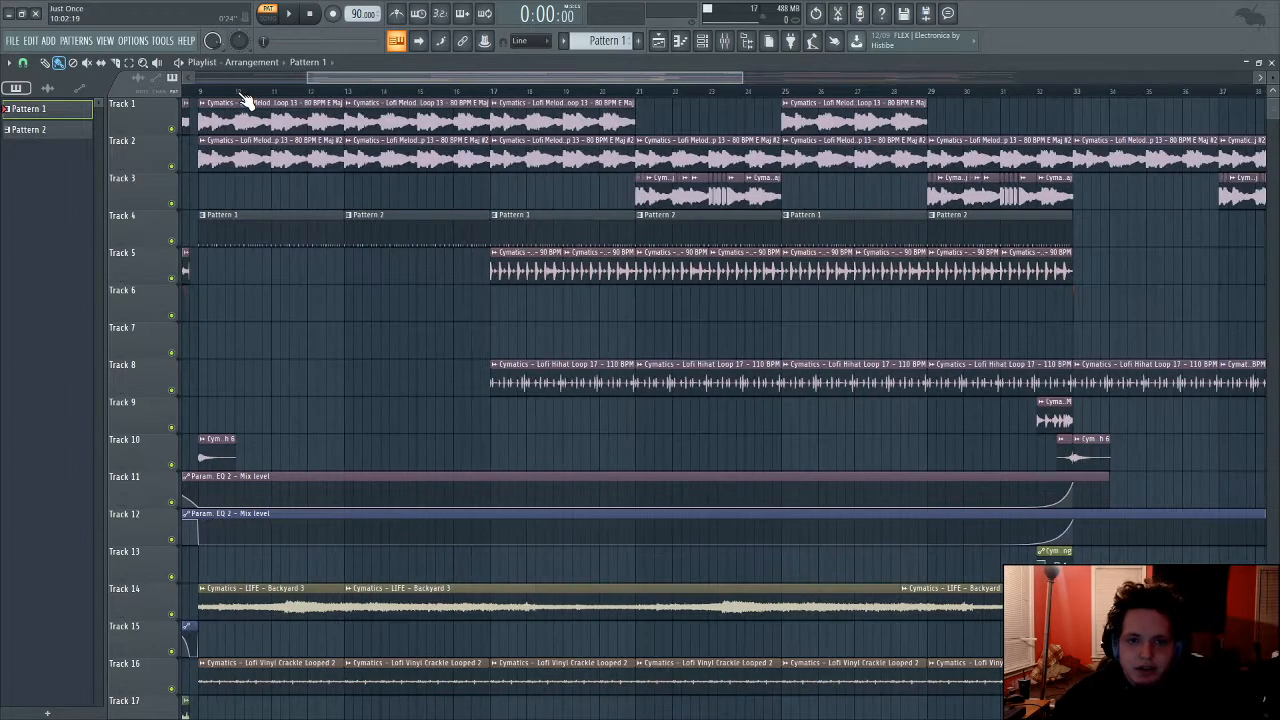
scroll(549, 94, up, 2)
scroll(583, 104, up, 1)
scroll(583, 104, up, 1)
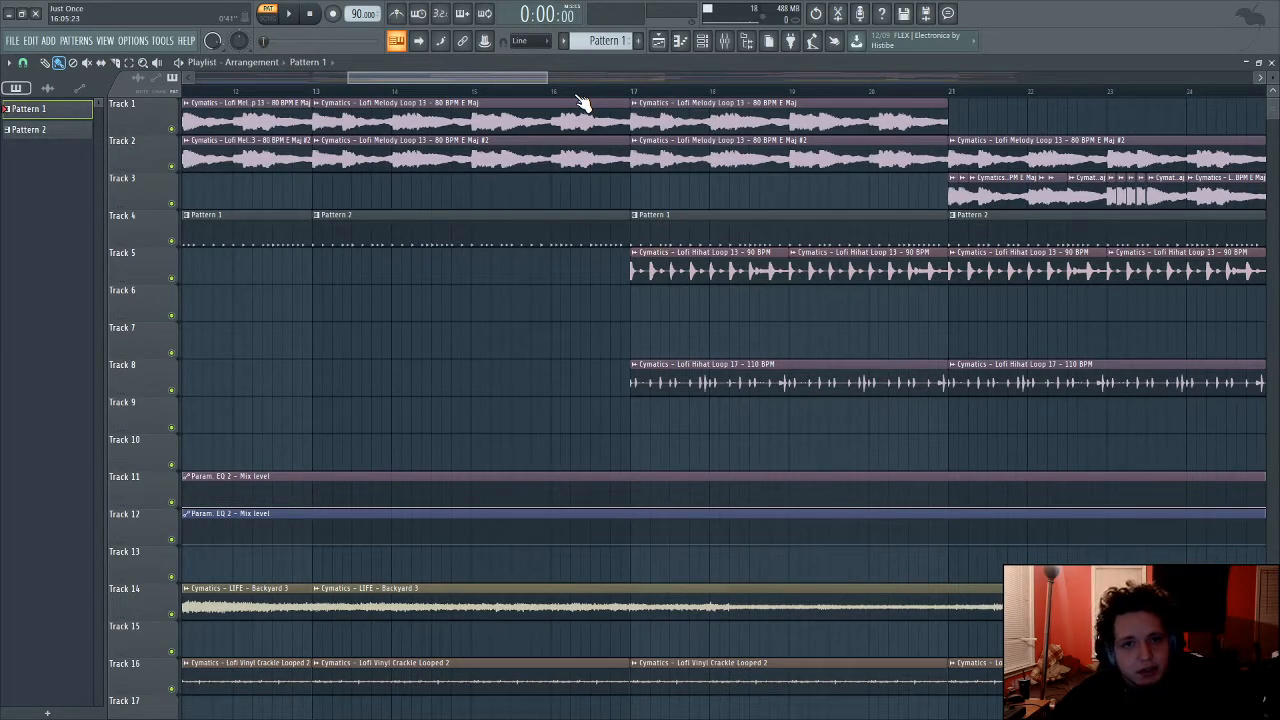
scroll(583, 104, down, 1)
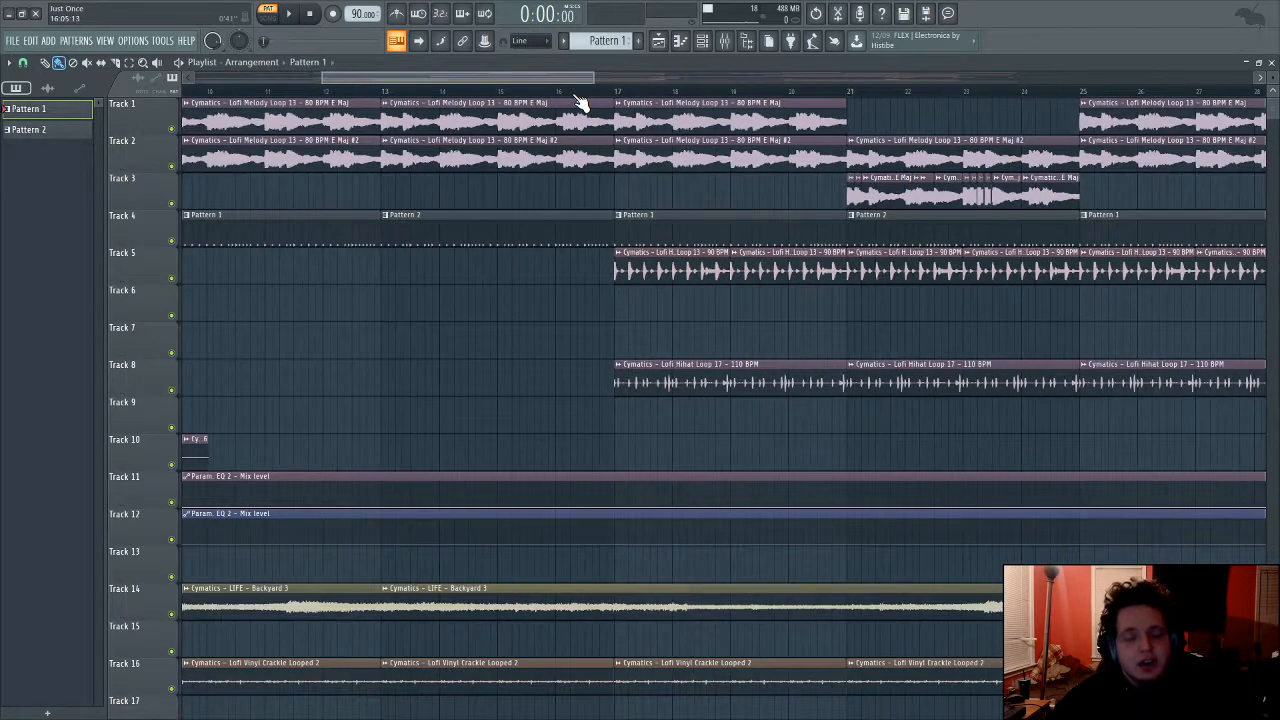
Step: Show the browser and try placing the 707 Ride sample from the Drums pack's Cymbals folder on Track 7 at bar 12
click(740, 44)
click(36, 287)
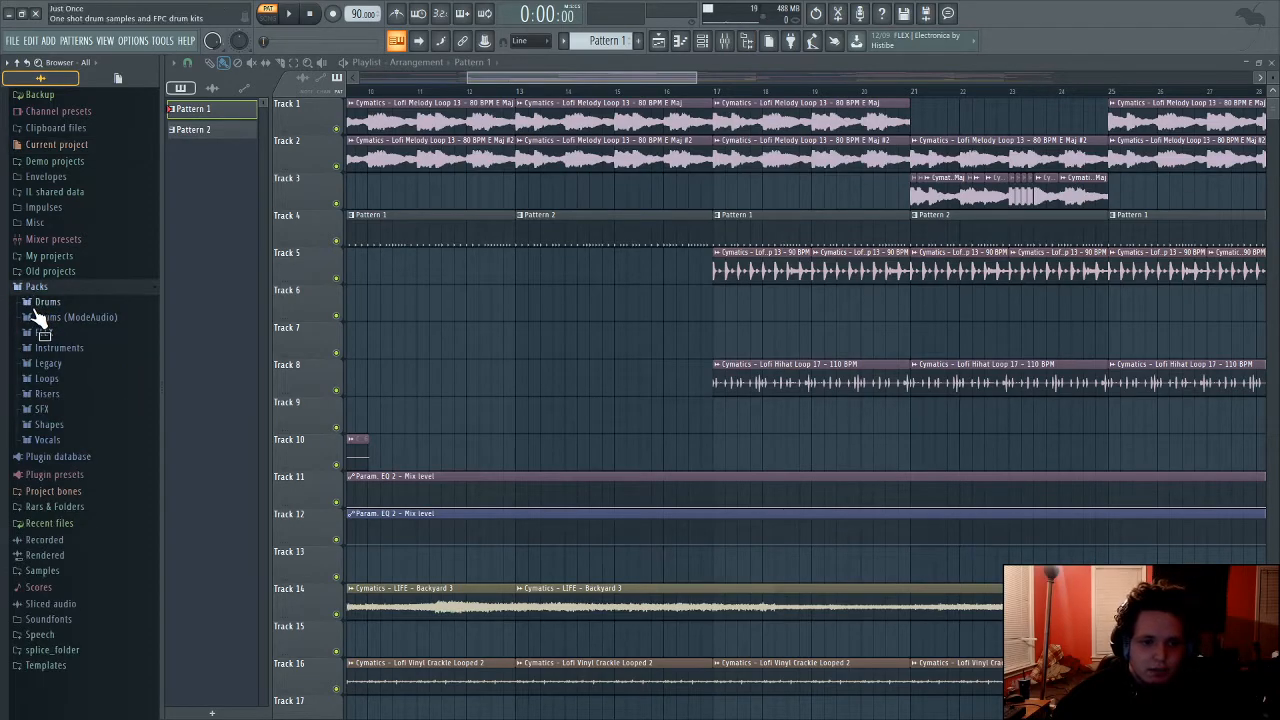
click(34, 306)
click(43, 318)
click(52, 322)
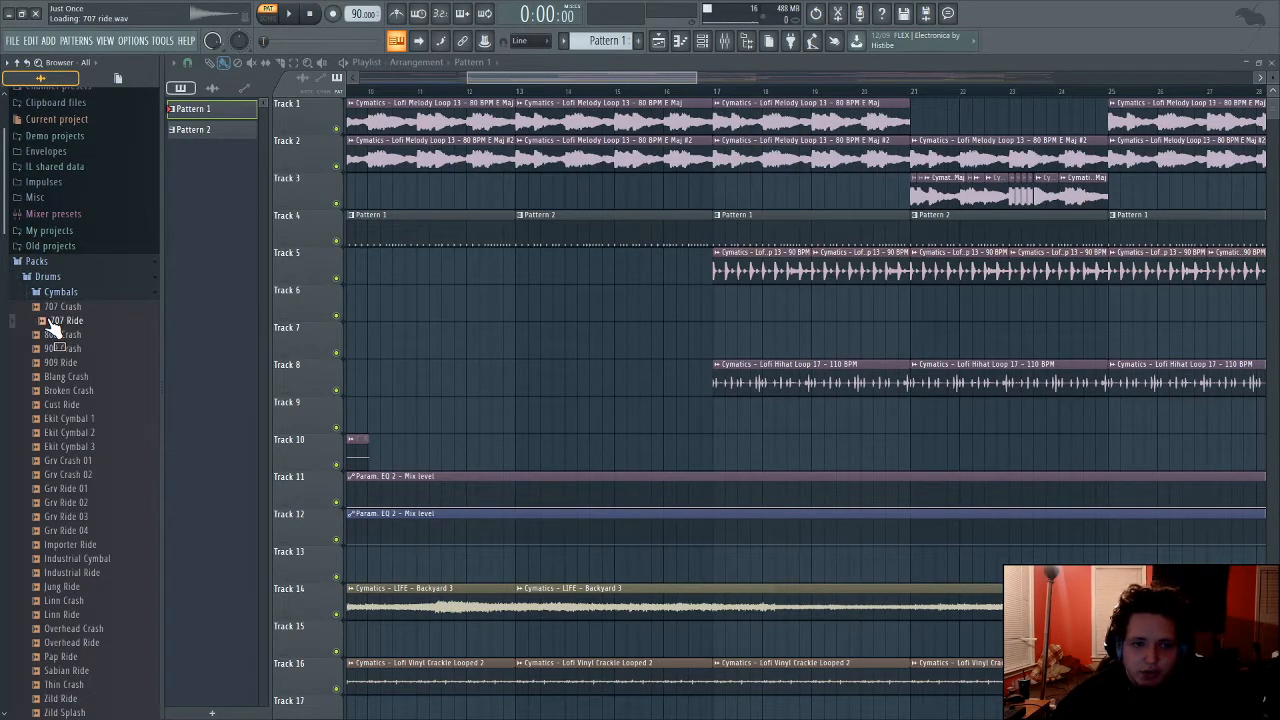
drag(50, 326, 671, 337)
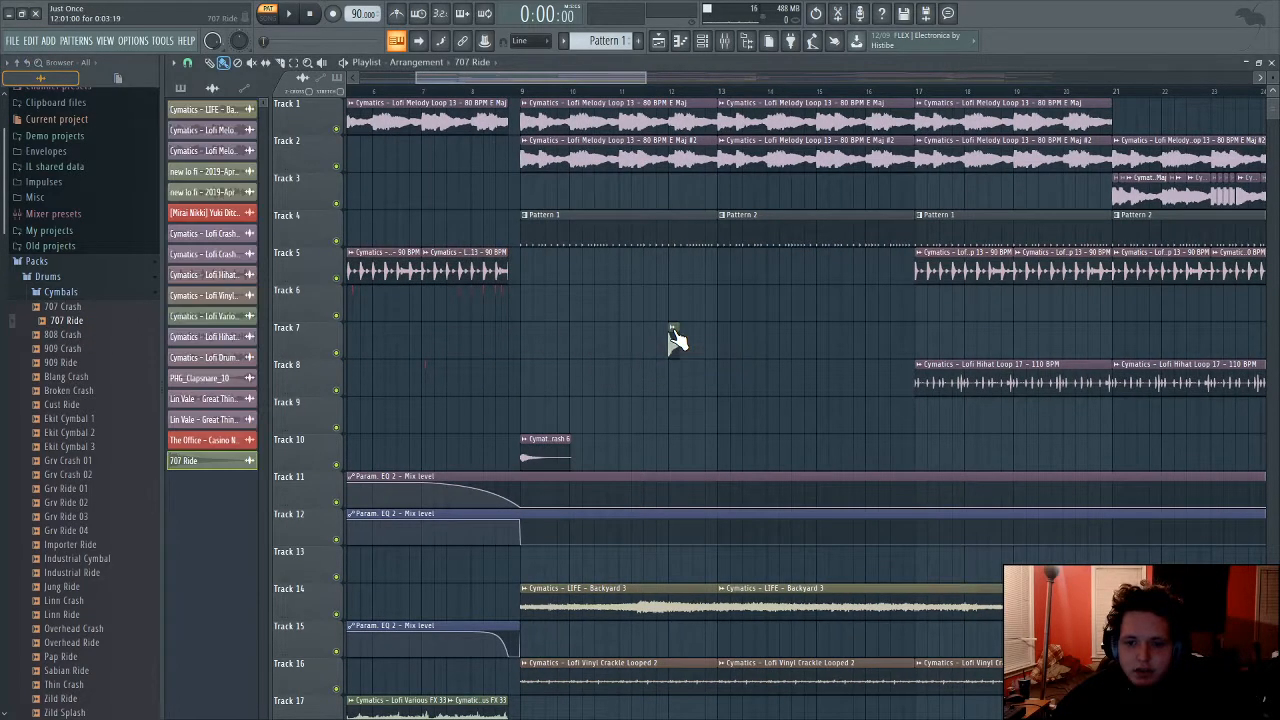
scroll(688, 98, up, 6)
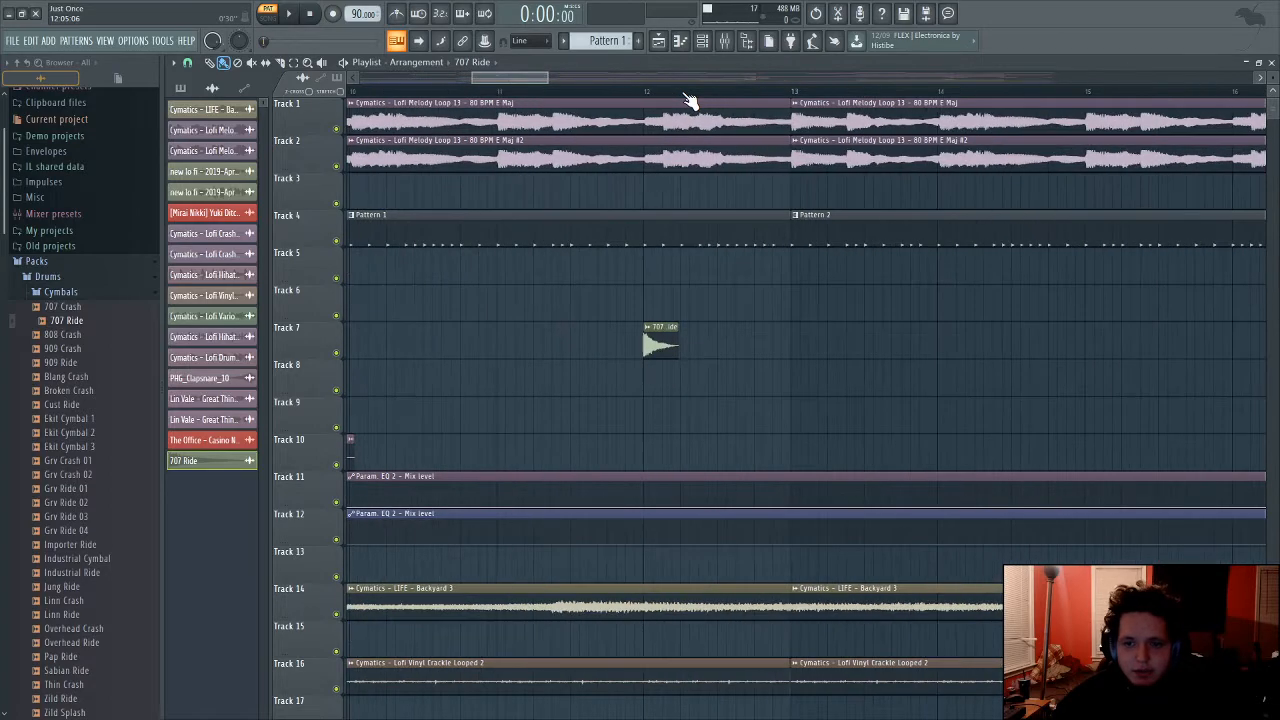
scroll(688, 98, down, 6)
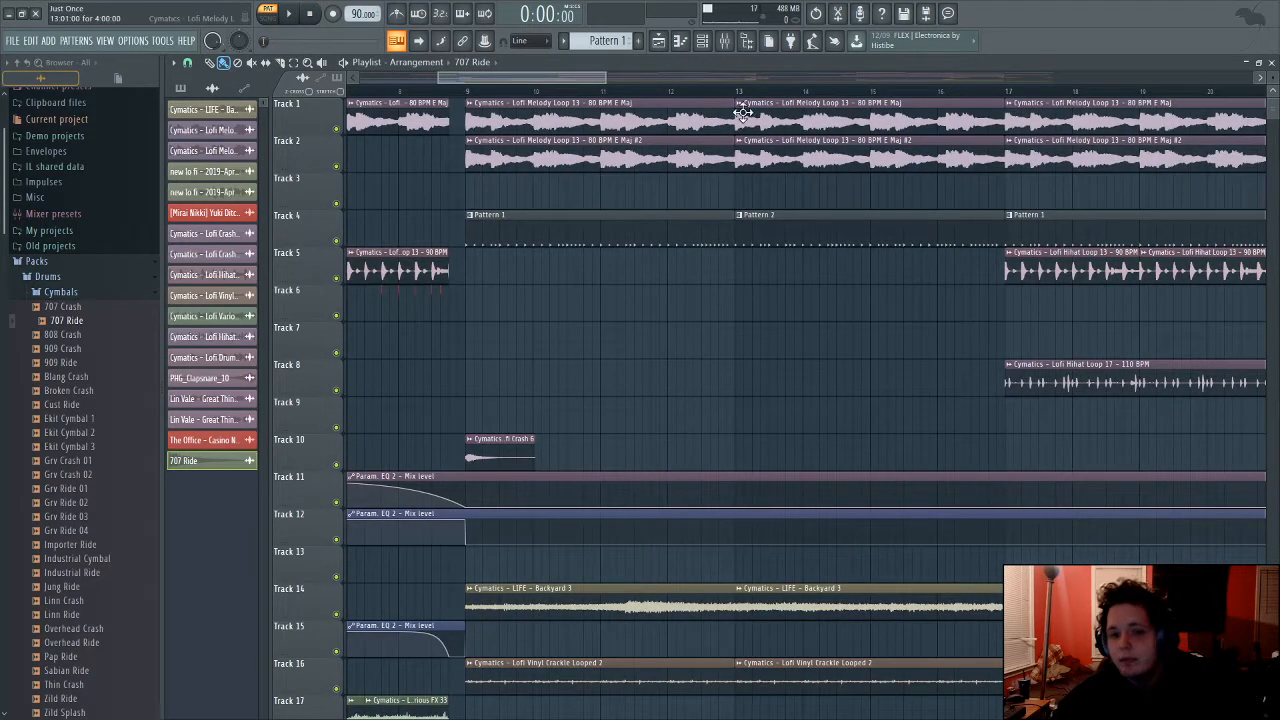
Step: Survey the whole arrangement, including the atmosphere loops and automation clips down to Track 19
scroll(757, 100, down, 4)
scroll(678, 92, down, 2)
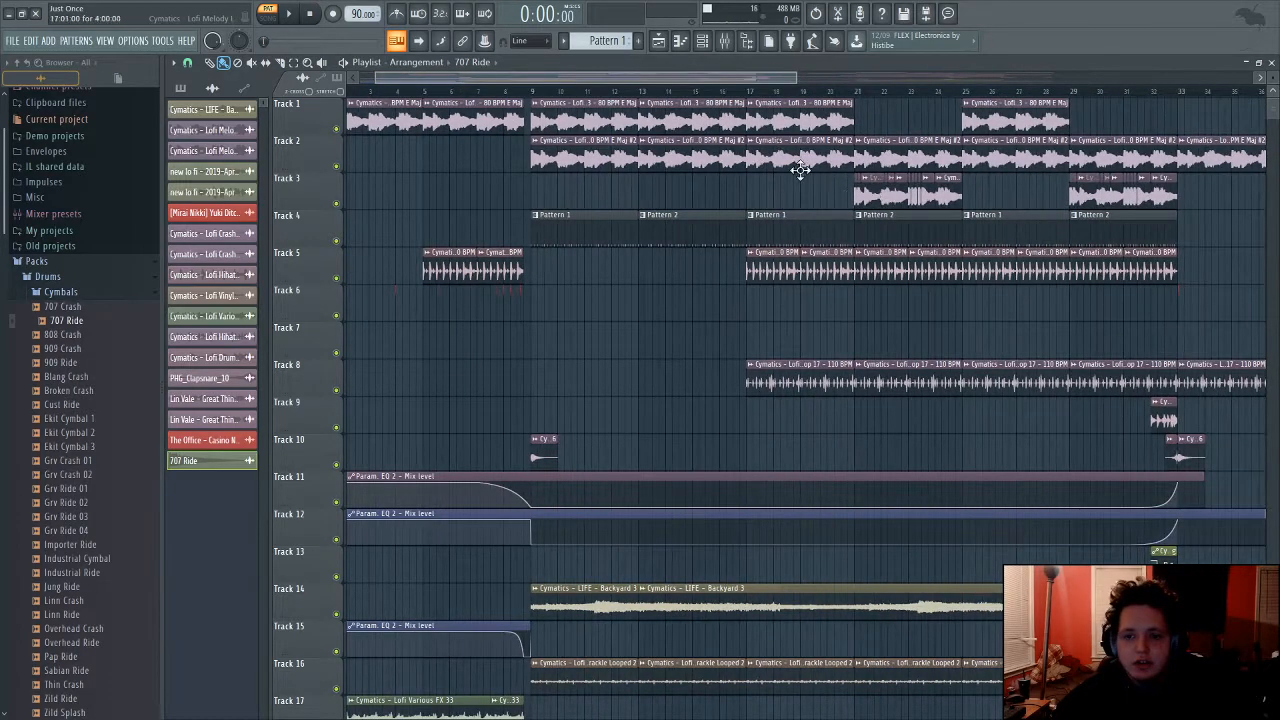
scroll(690, 98, down, 2)
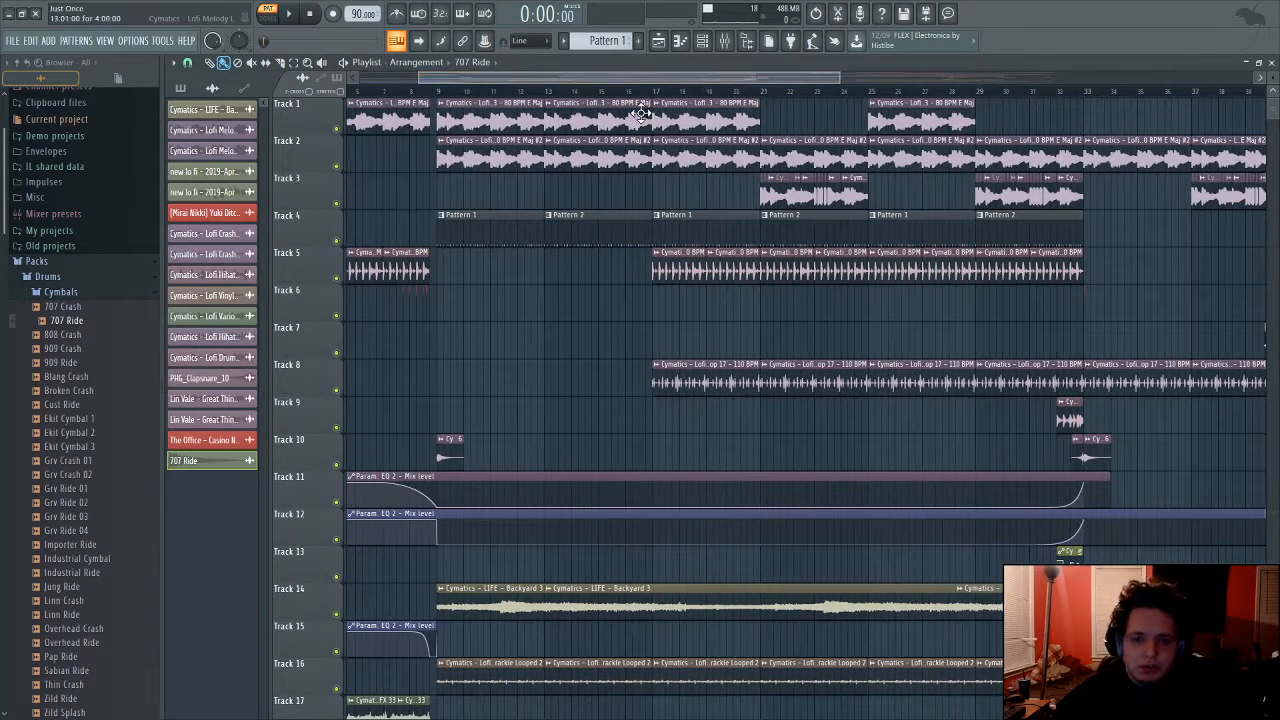
scroll(668, 100, down, 2)
scroll(668, 100, down, 2)
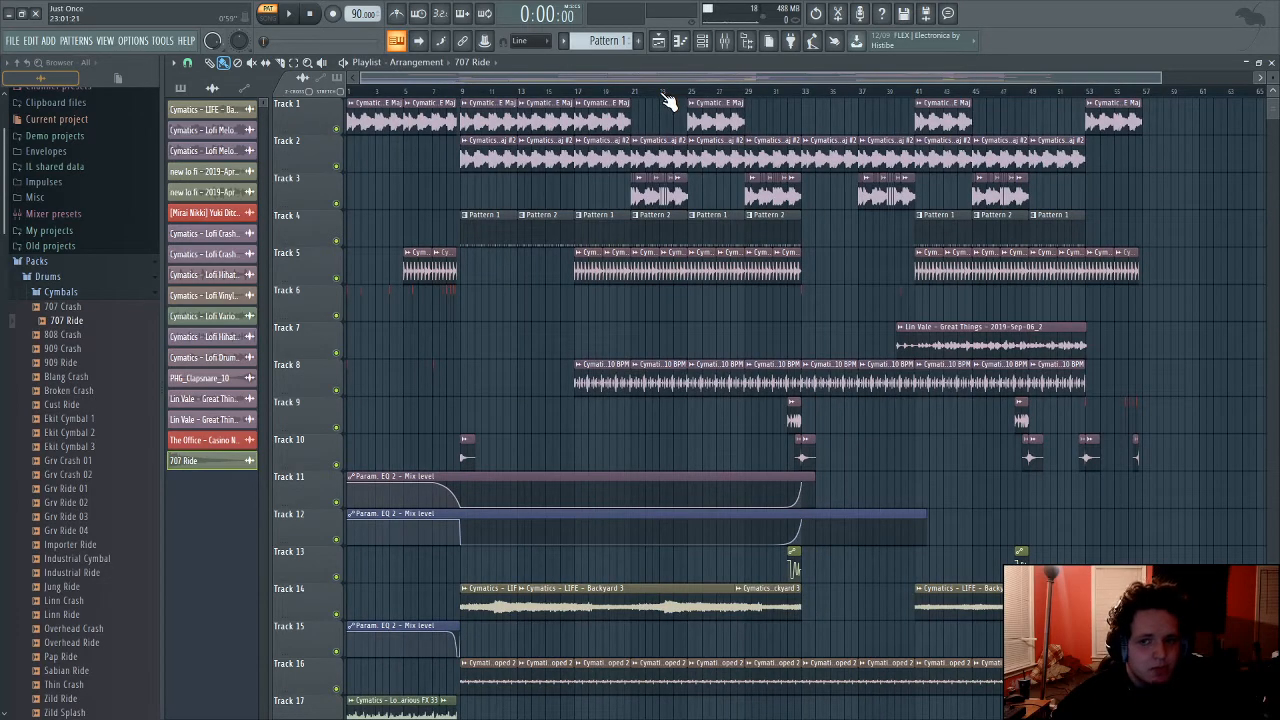
scroll(502, 98, up, 3)
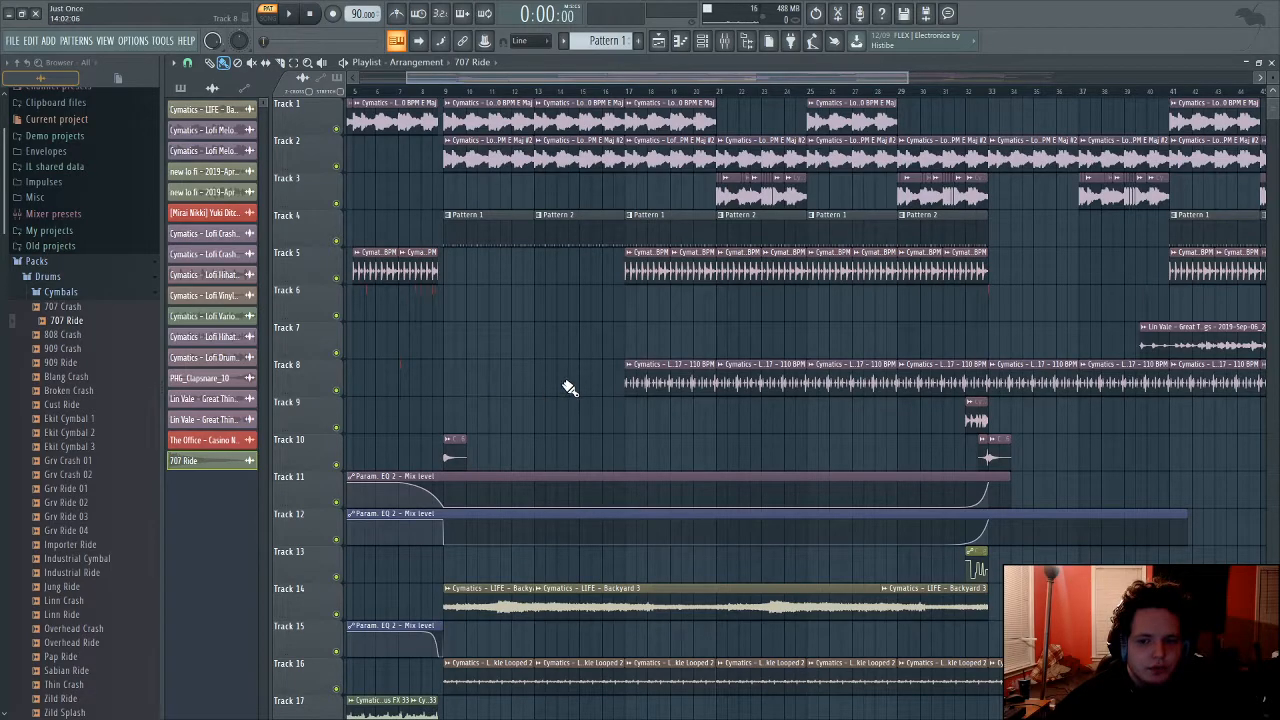
scroll(560, 360, down, 5)
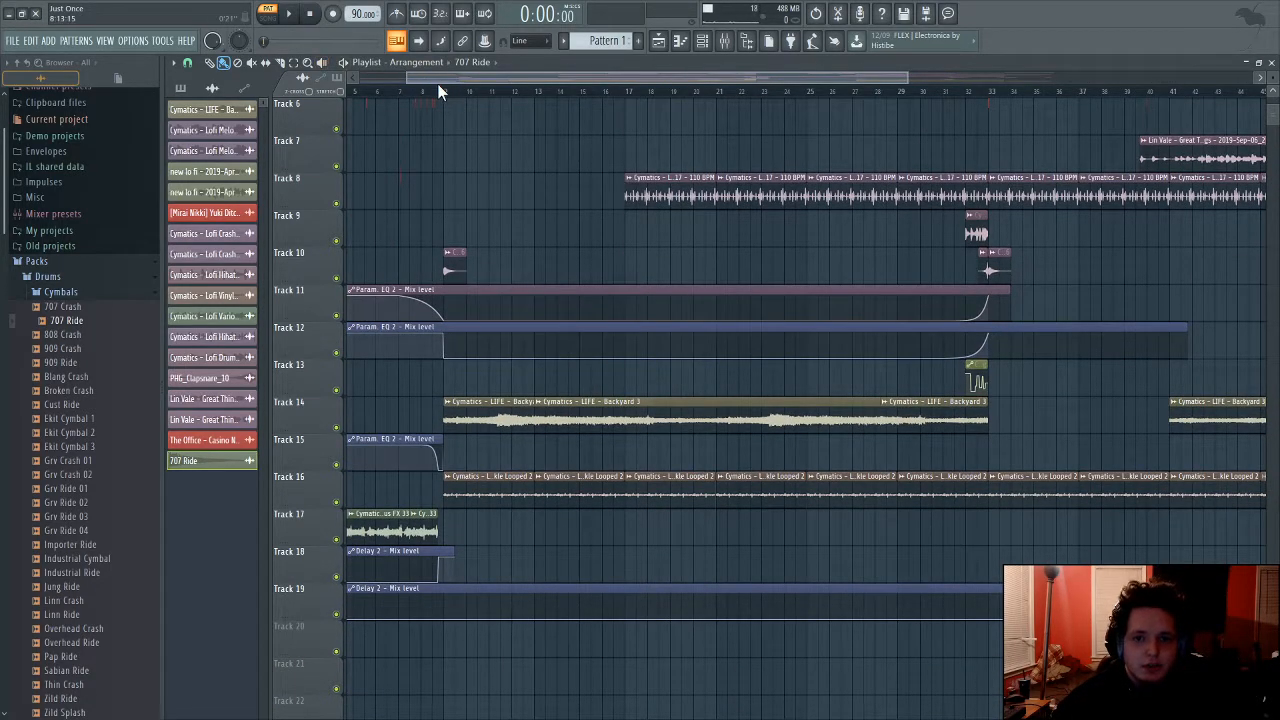
drag(438, 80, 346, 77)
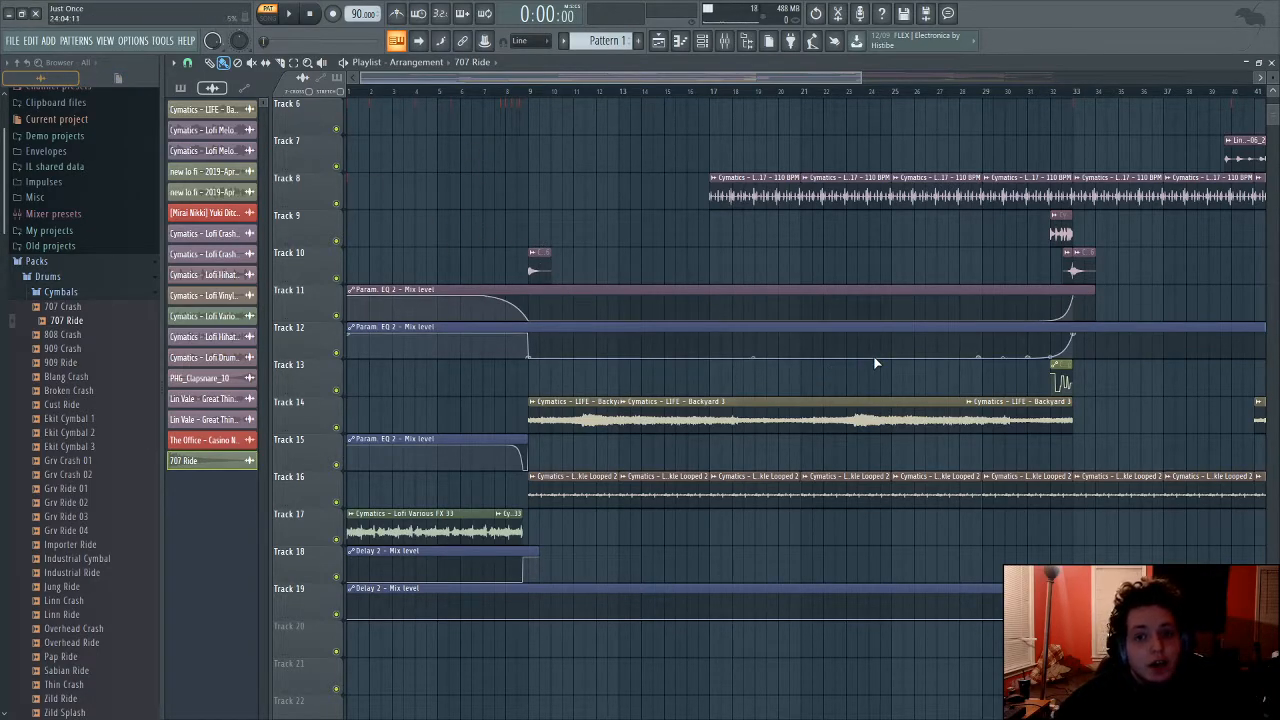
Step: Audition the end of the intro in song mode, starting from about bar 6
click(463, 80)
click(290, 15)
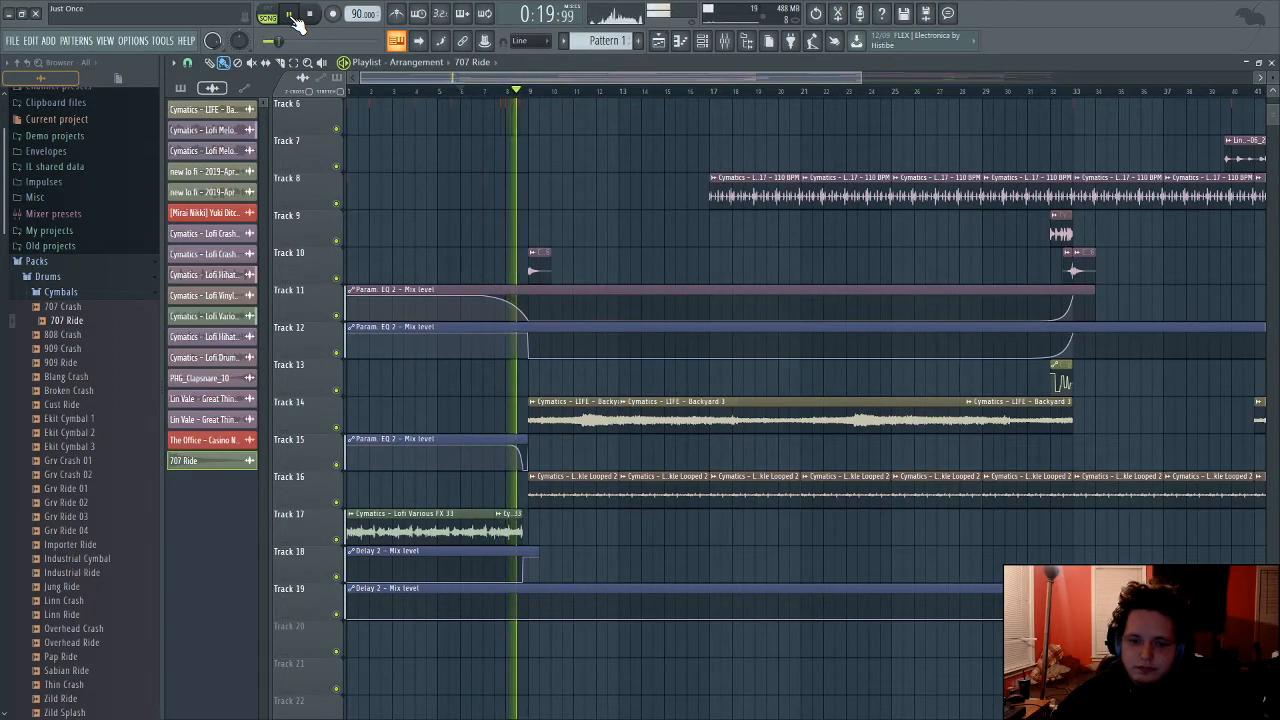
click(294, 18)
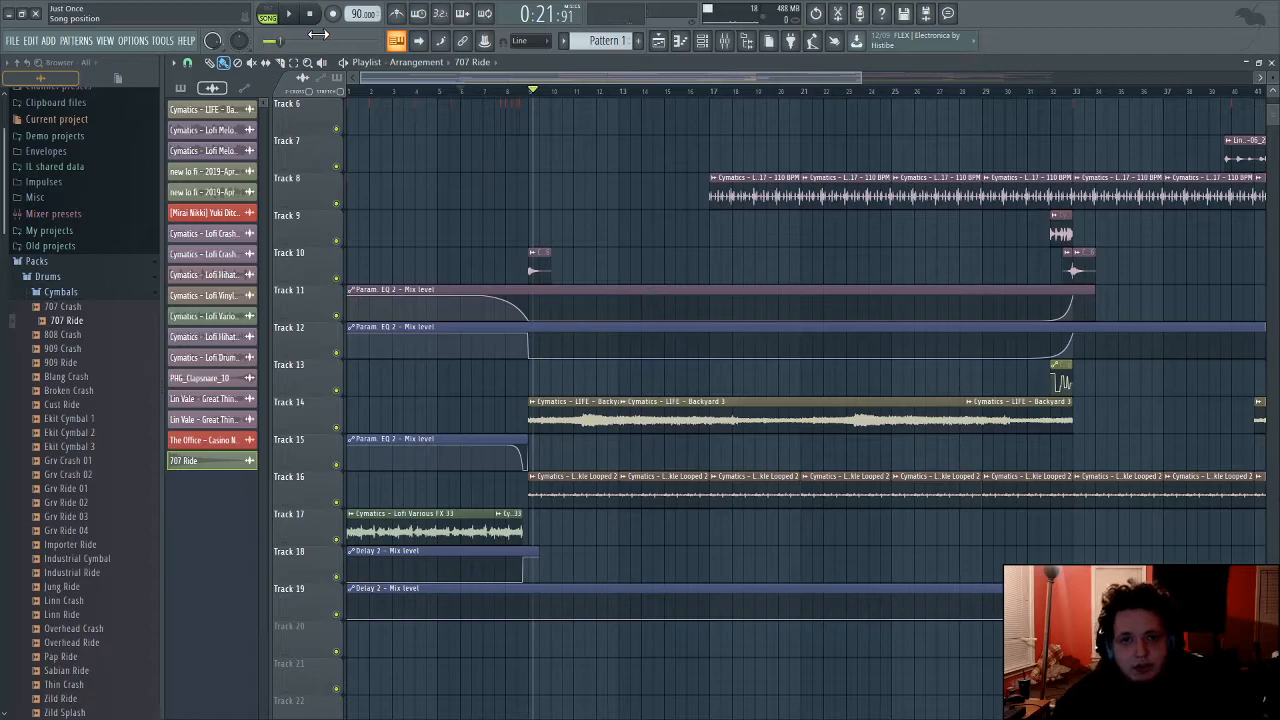
Step: Raise the middle of the Param. EQ 2 - Mix level automation curve on Track 11 around bars 16 to 19
mouse_move(696, 322)
mouse_down()
mouse_move(700, 306)
mouse_move(766, 318)
mouse_move(753, 308)
mouse_up()
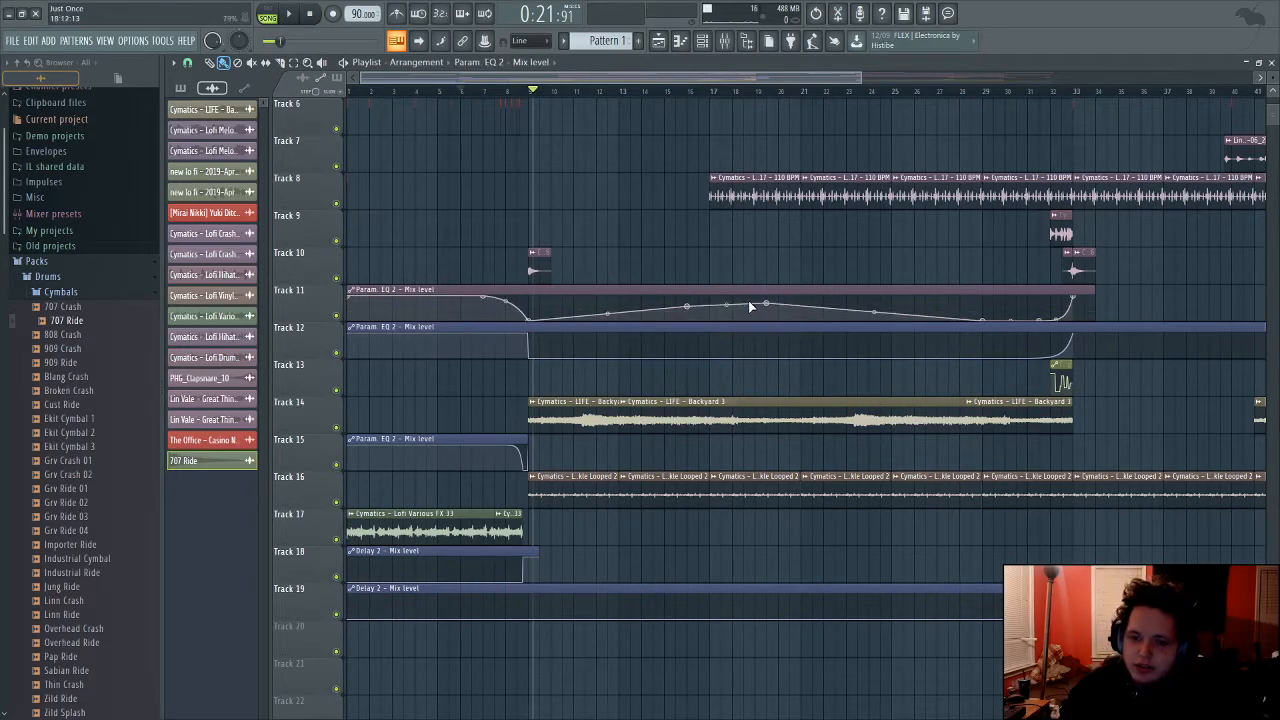
Step: Delete the raised control points around bars 16 to 19 of the Param. EQ 2 - Mix level automation on Track 11
right_click(766, 305)
click(781, 322)
right_click(690, 305)
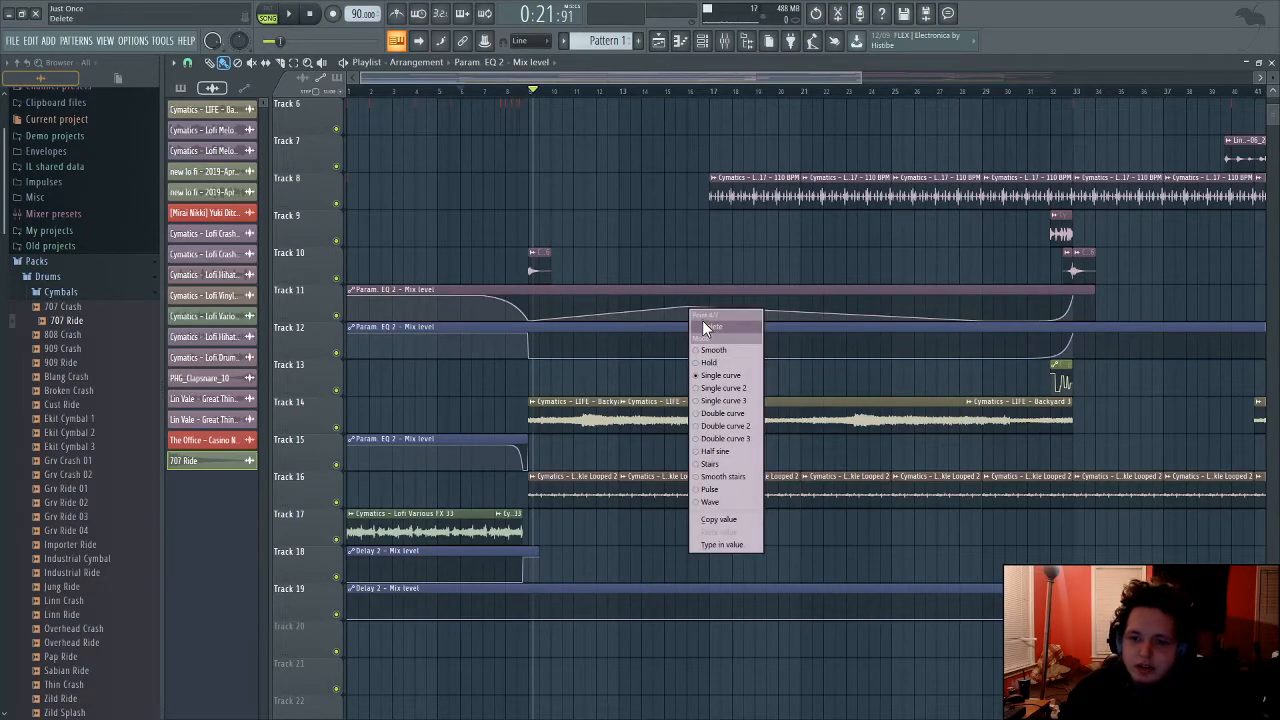
click(702, 321)
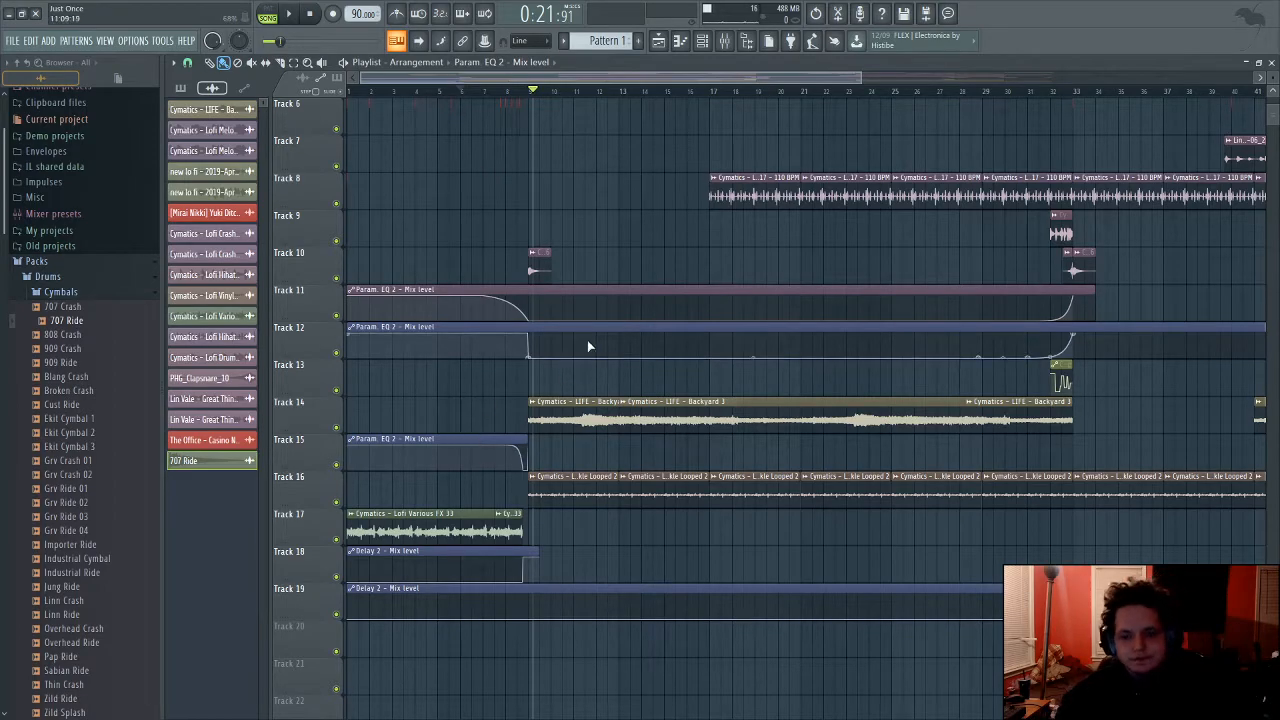
Step: Look over the arrangement from Track 1 to Track 19 and select the first Cymatics - Lofi Melody Loop 13 clip
scroll(538, 275, up, 5)
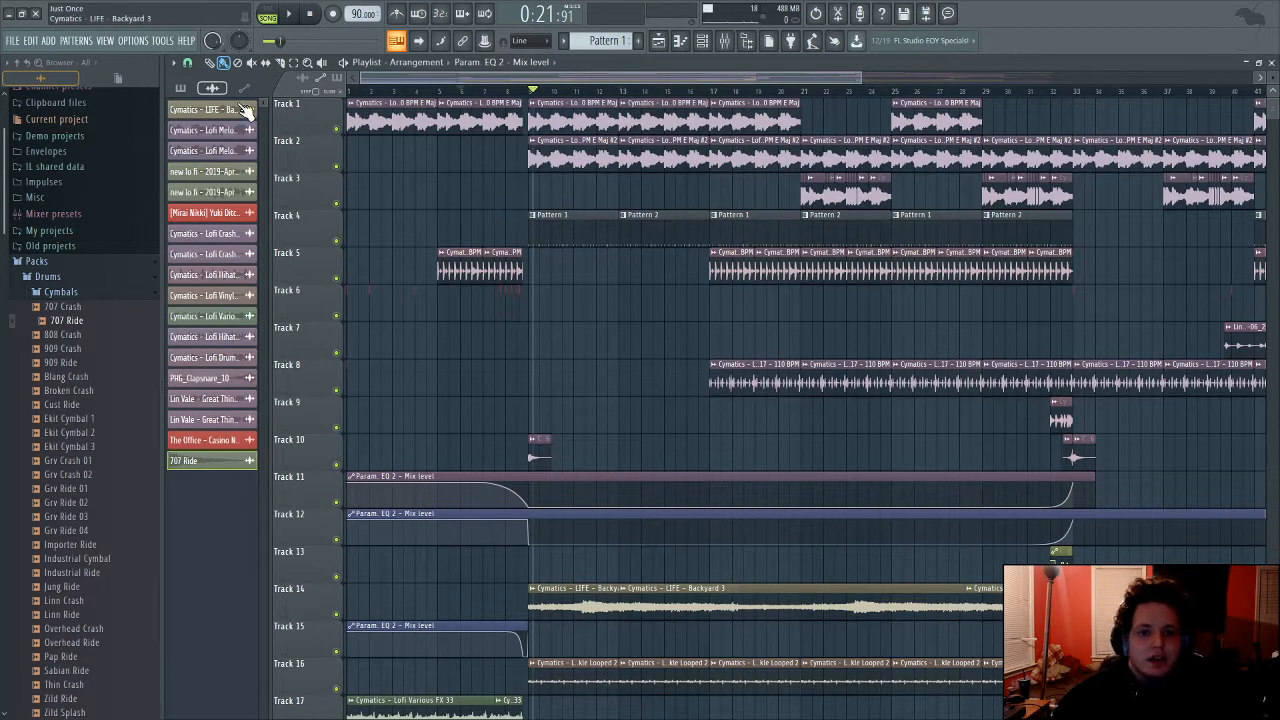
scroll(290, 257, down, 4)
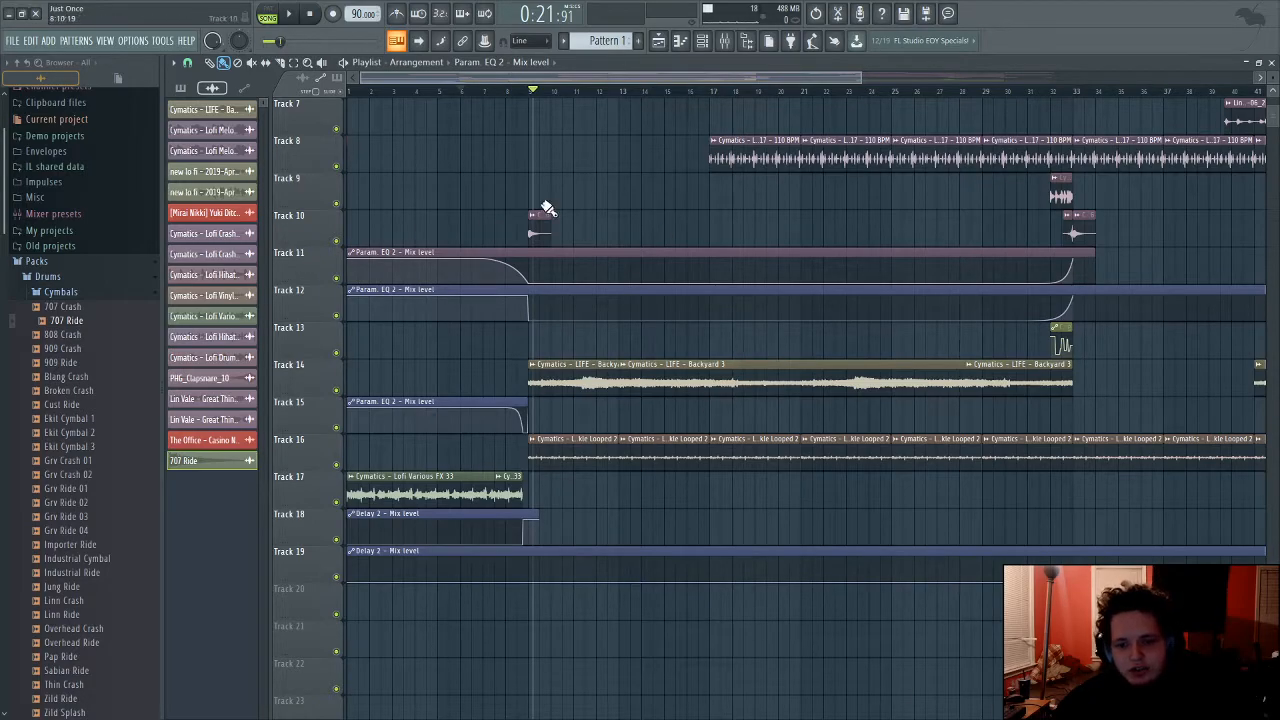
scroll(395, 375, up, 4)
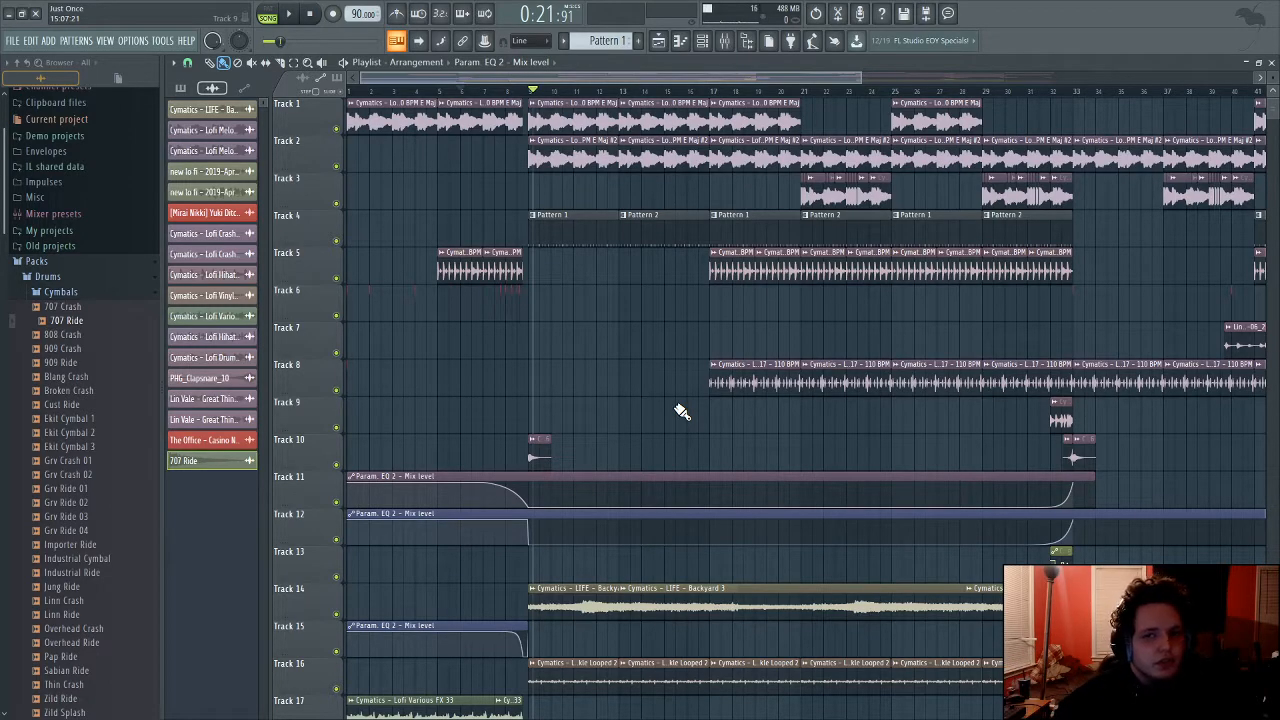
mouse_move(360, 118)
mouse_down()
mouse_move(354, 158)
mouse_move(354, 104)
mouse_up()
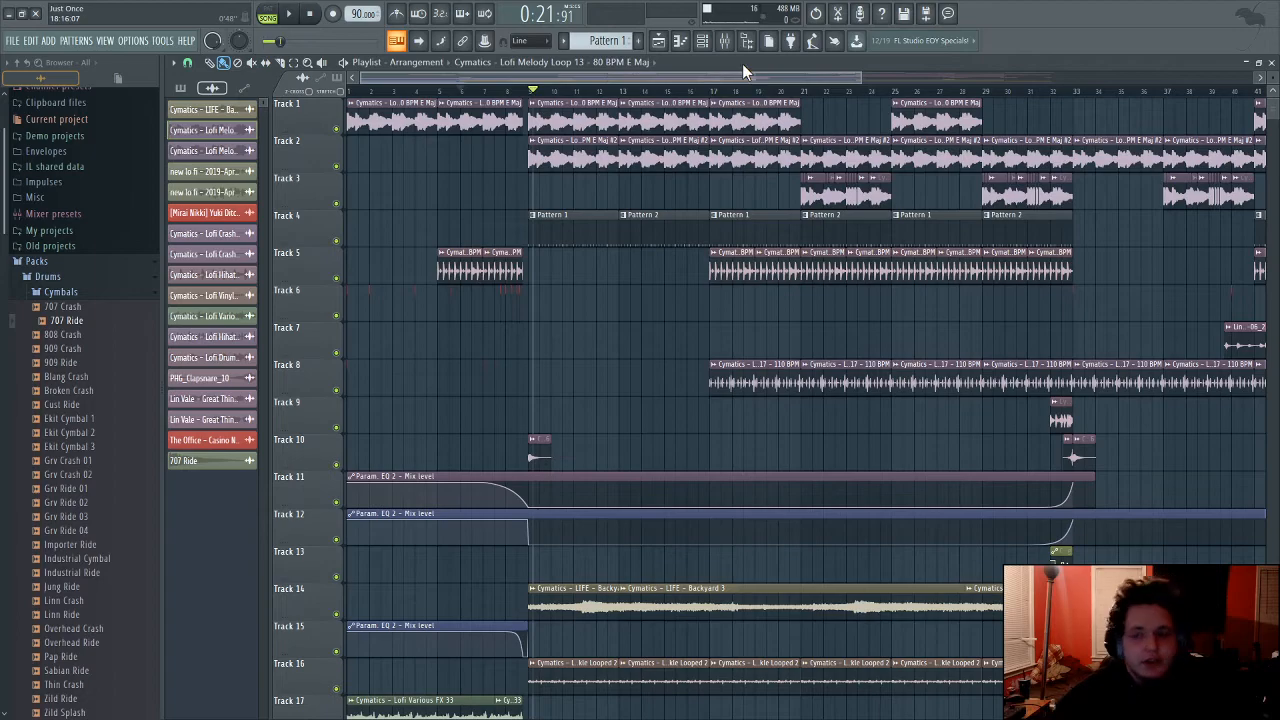
Step: Show the channel rack and the mixer with the Master effect chain, and return to the playlist
click(704, 41)
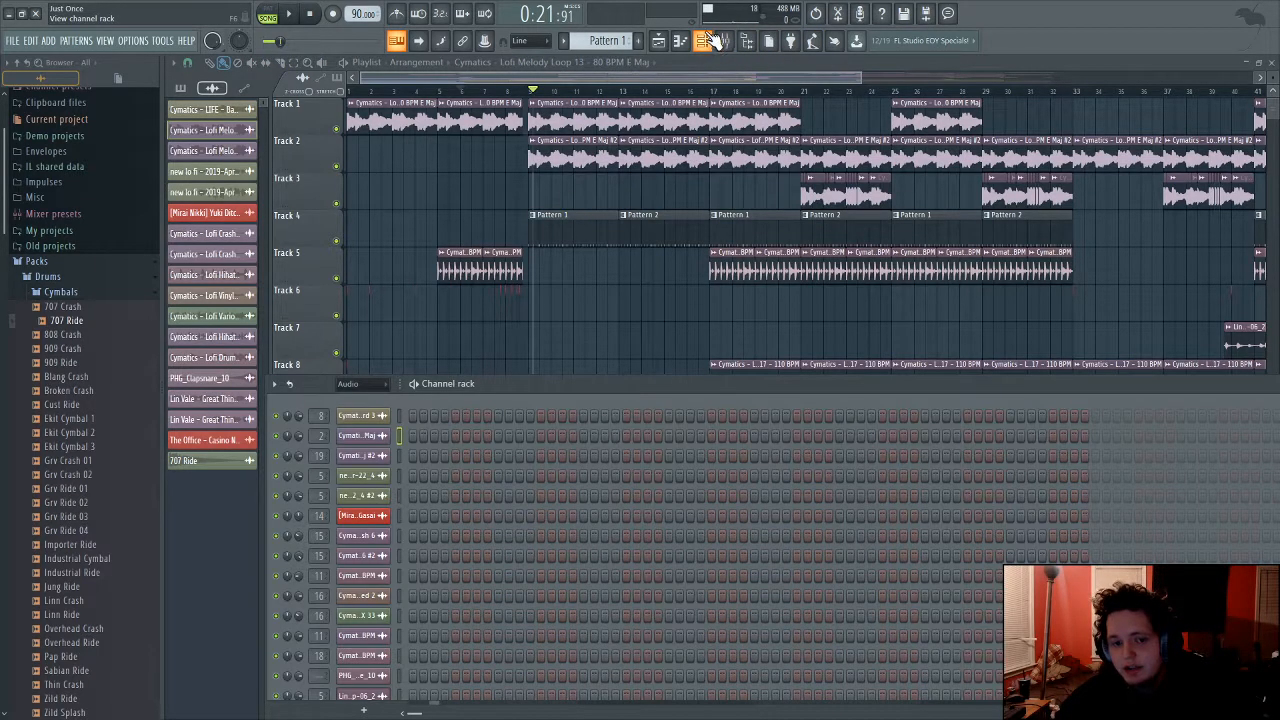
click(712, 41)
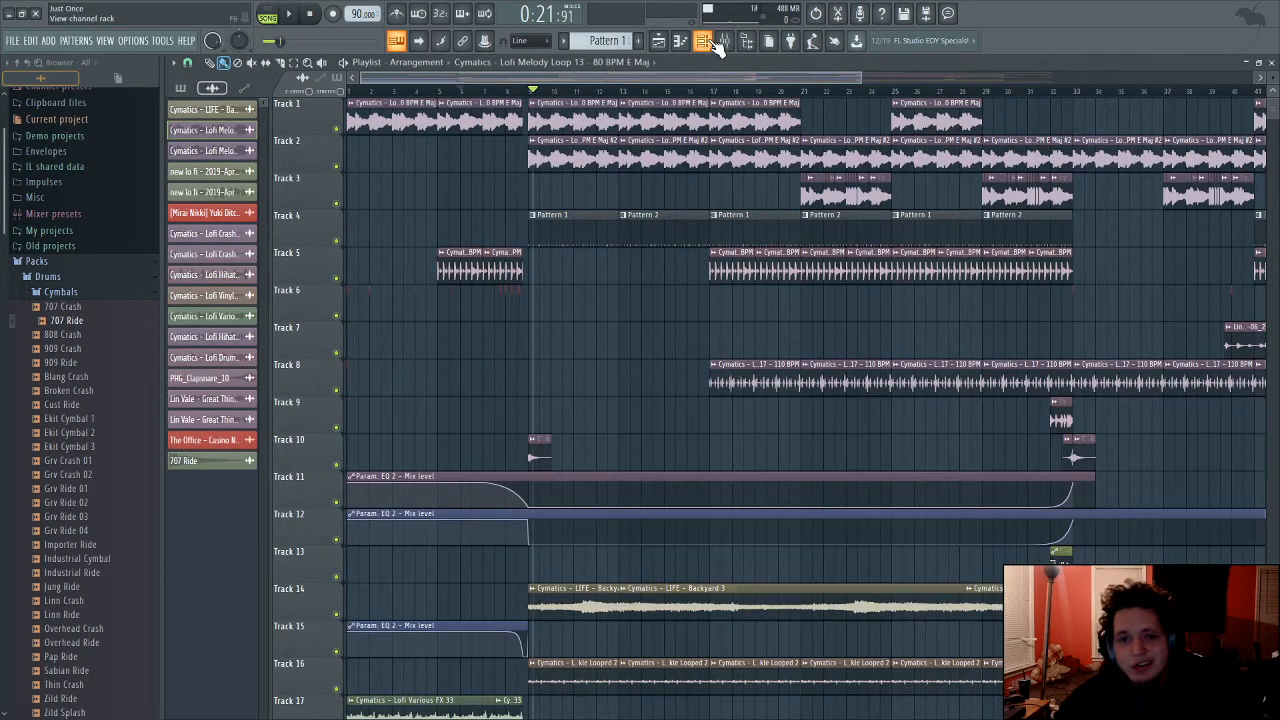
click(1209, 64)
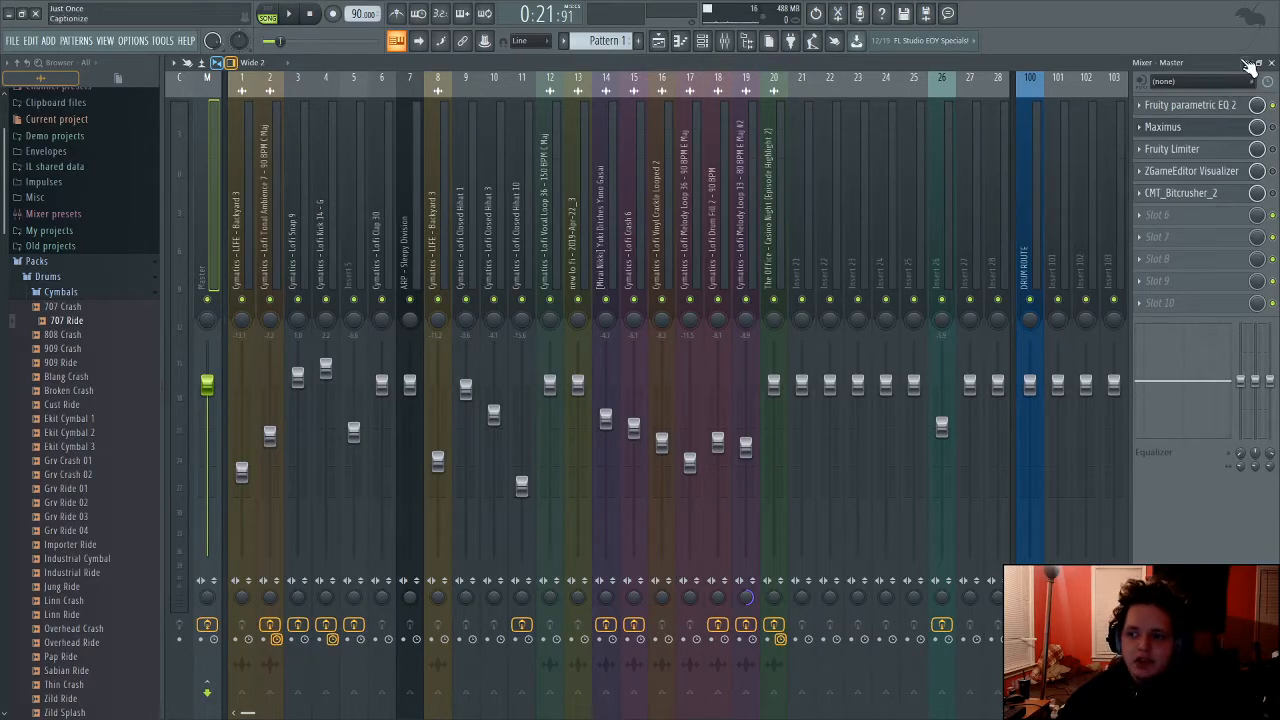
key(F5)
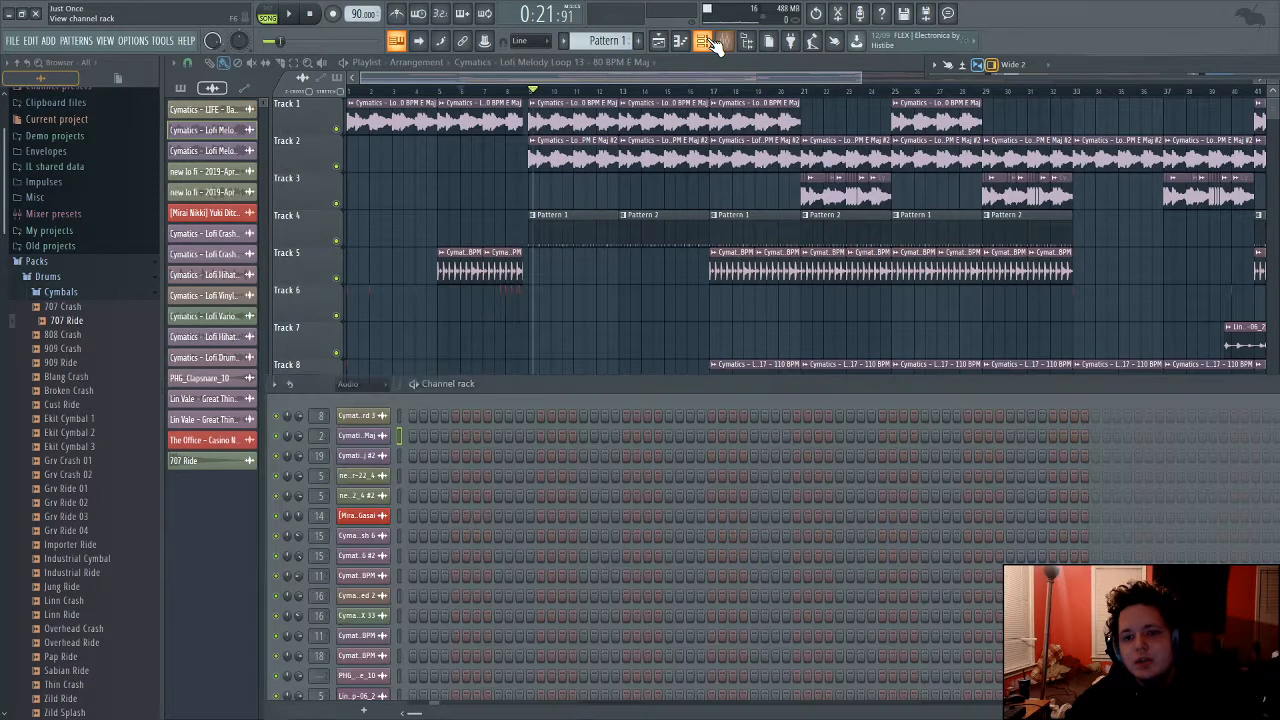
Step: Bring up the channel rack, browse through its channels and move it higher over the playlist
key(F6)
scroll(426, 441, down, 4)
scroll(430, 430, up, 4)
drag(519, 385, 545, 323)
Step: Open the Cymatics - LIFE - Backyard 3 channel settings and audition the sample's waveform, stopping playback when finished
click(409, 355)
click(409, 355)
click(409, 355)
double_click(529, 198)
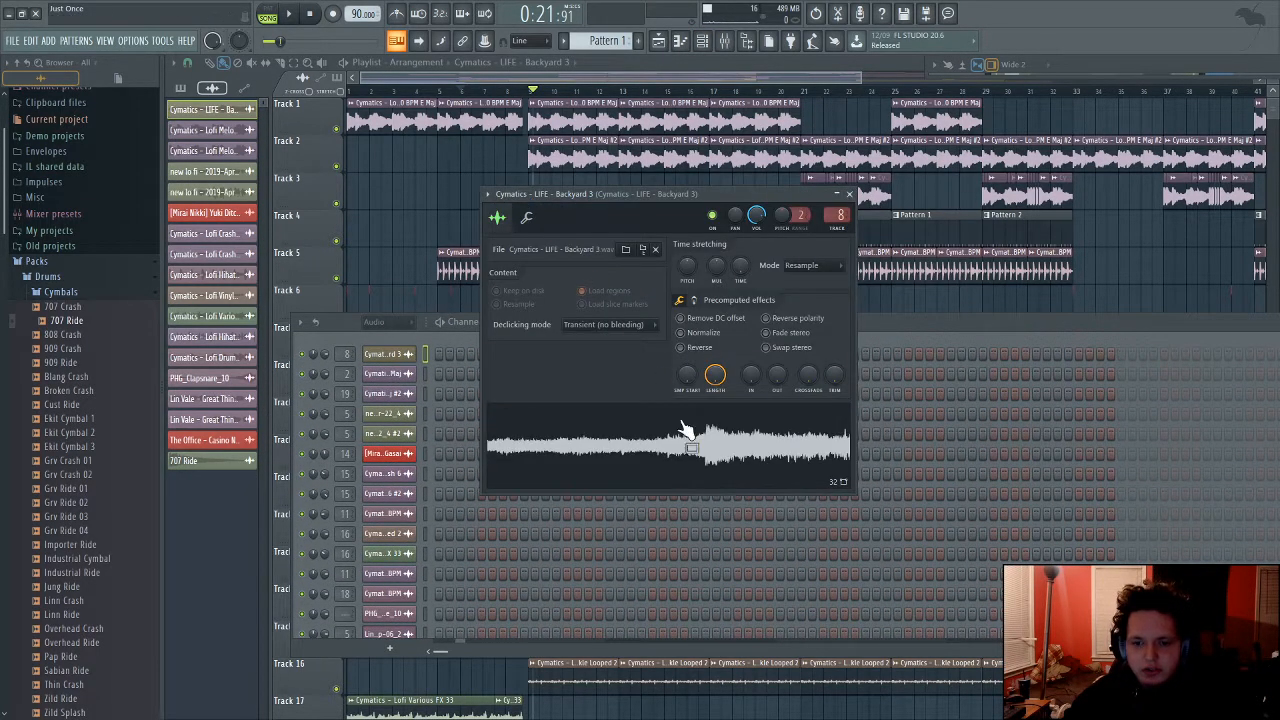
click(704, 452)
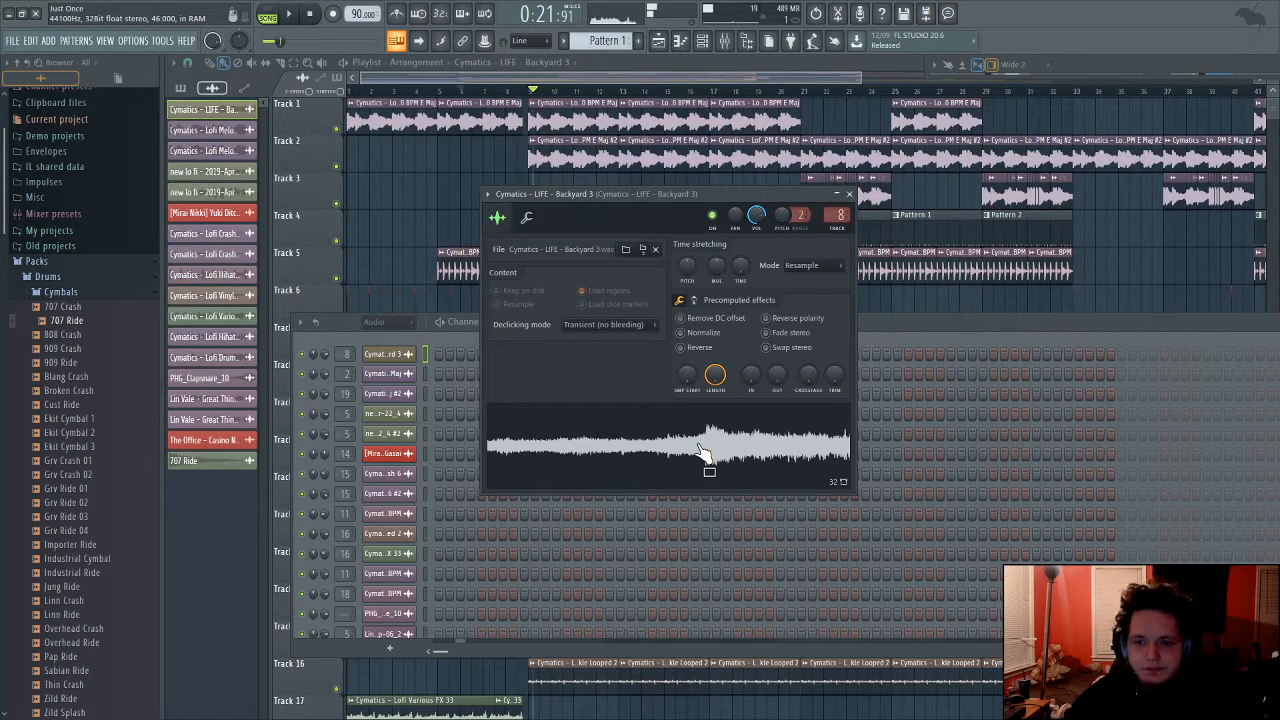
click(310, 15)
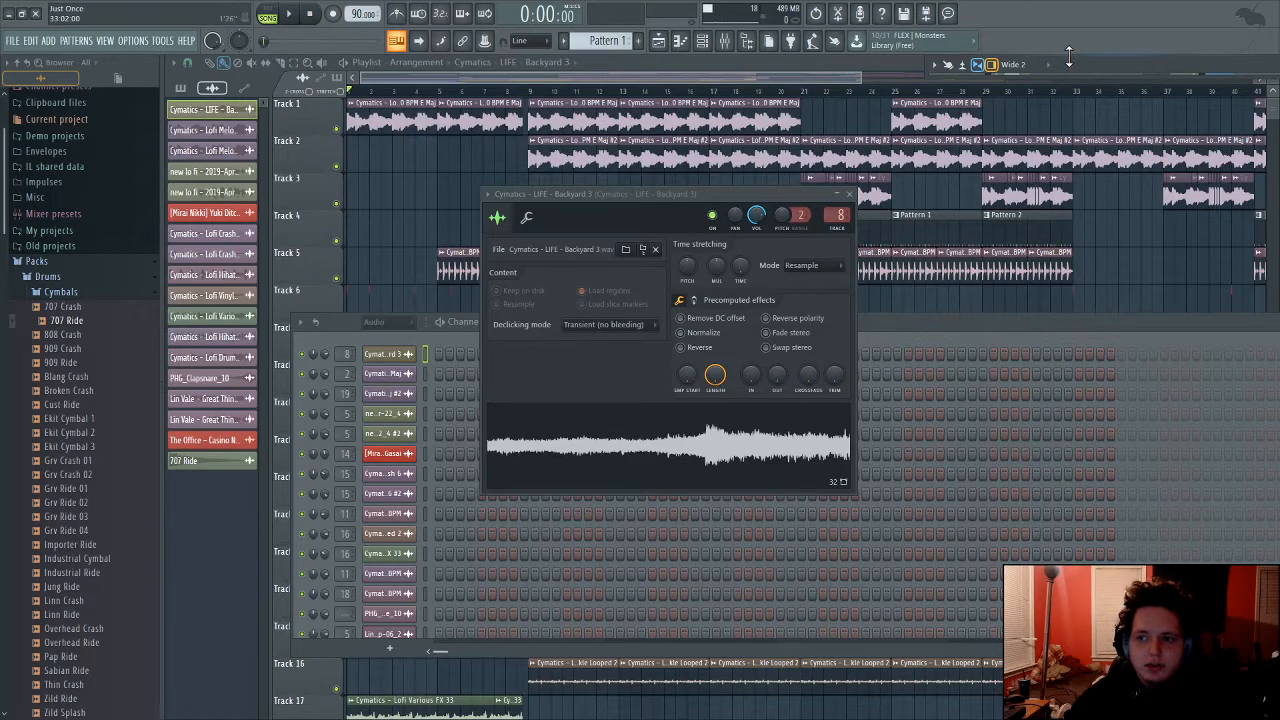
Step: Insert Fruity Parametric EQ 2 into slot 1 of mixer insert 8, Cymatics - LIFE - Backyard 3
click(1191, 79)
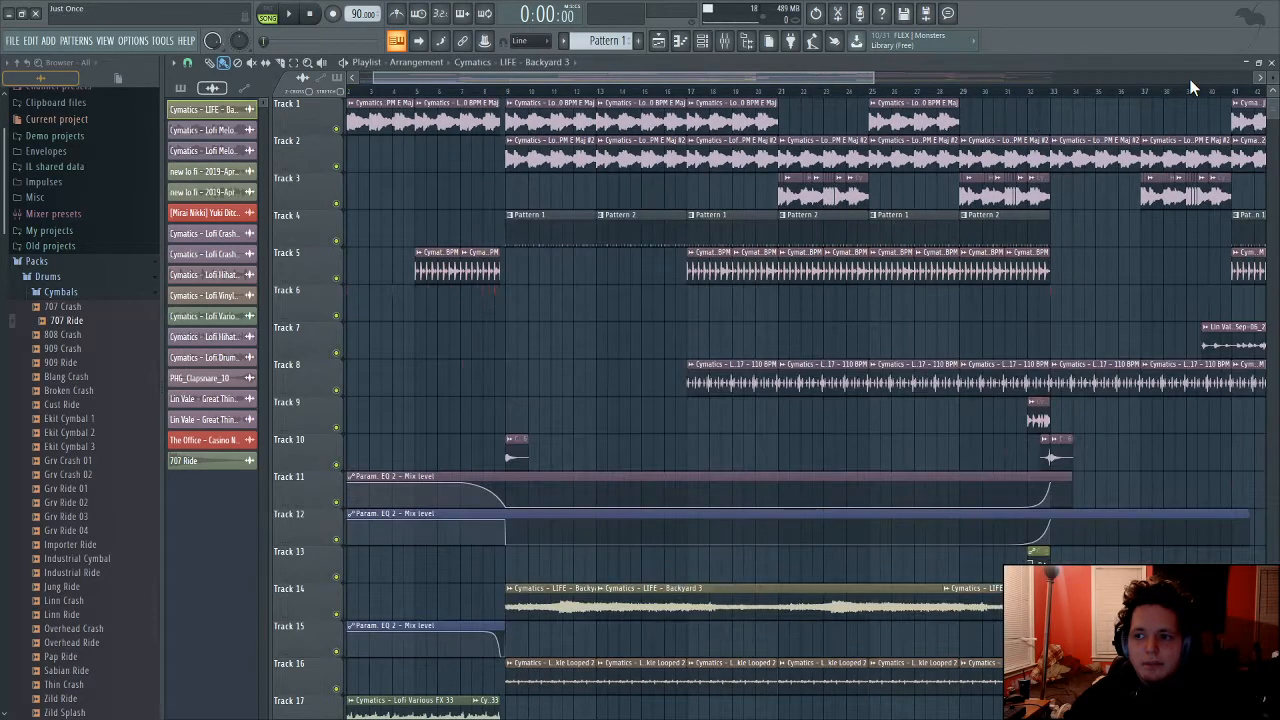
click(728, 43)
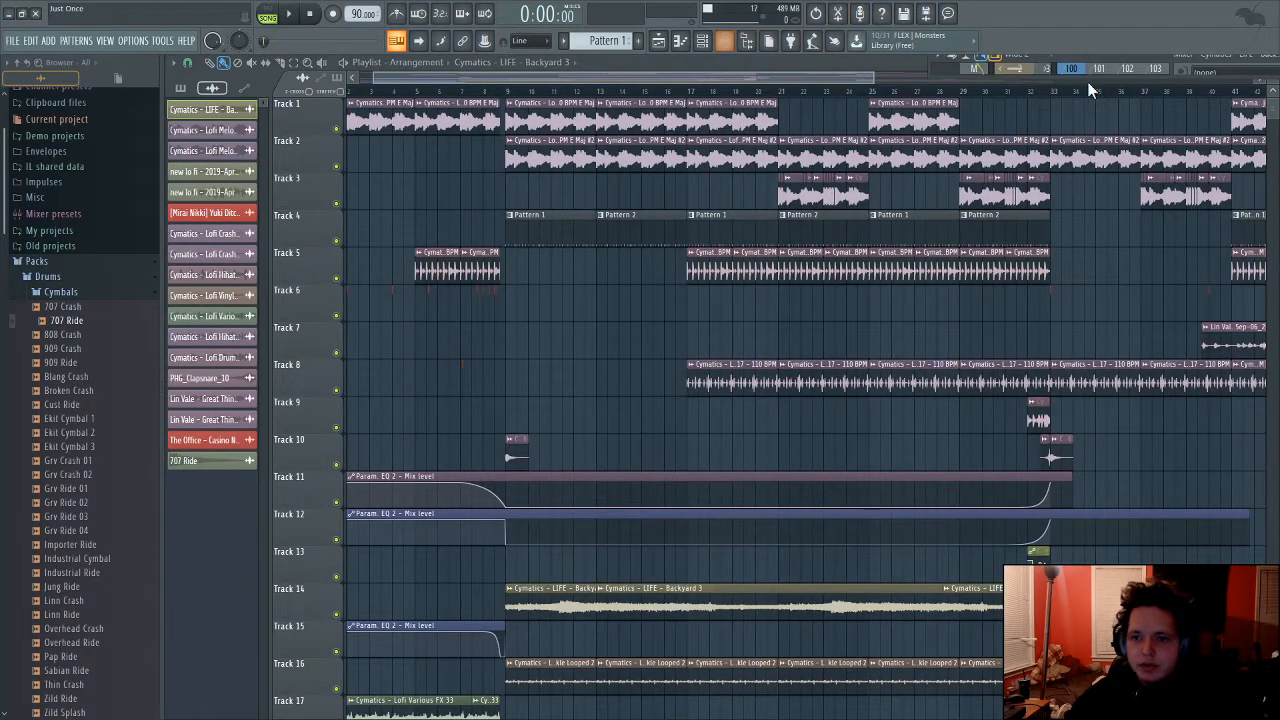
click(1142, 60)
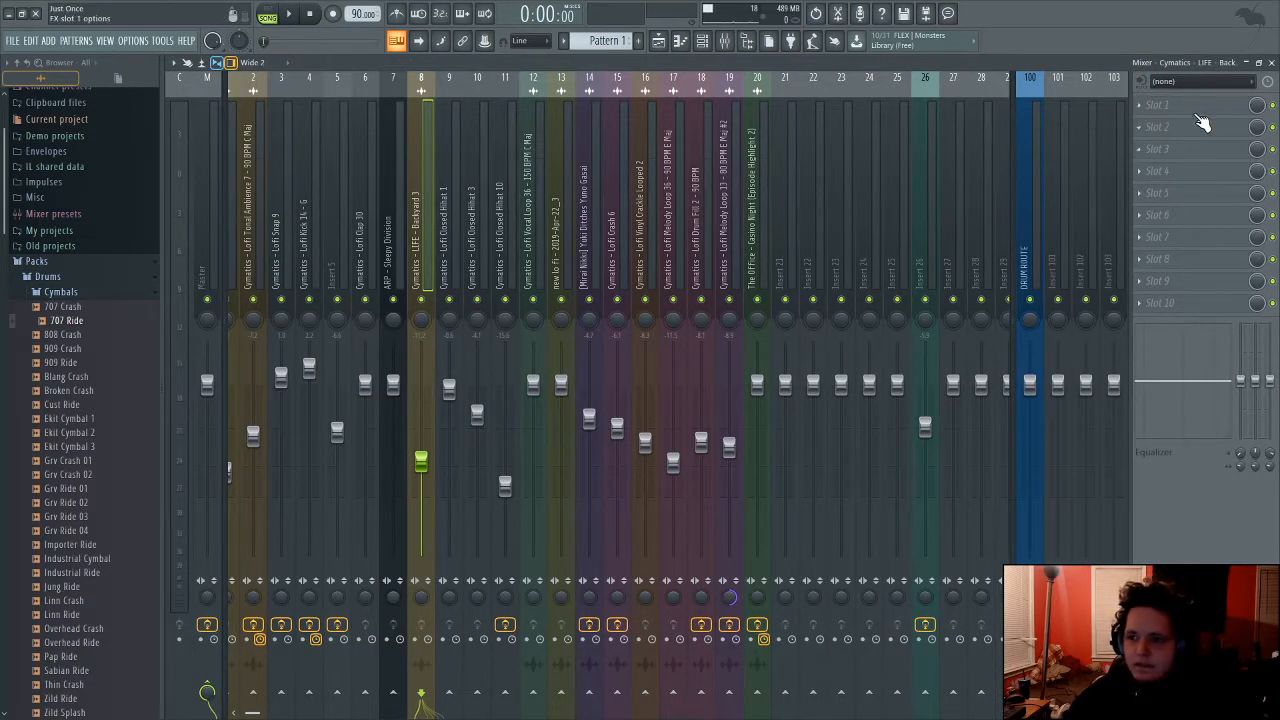
click(1195, 106)
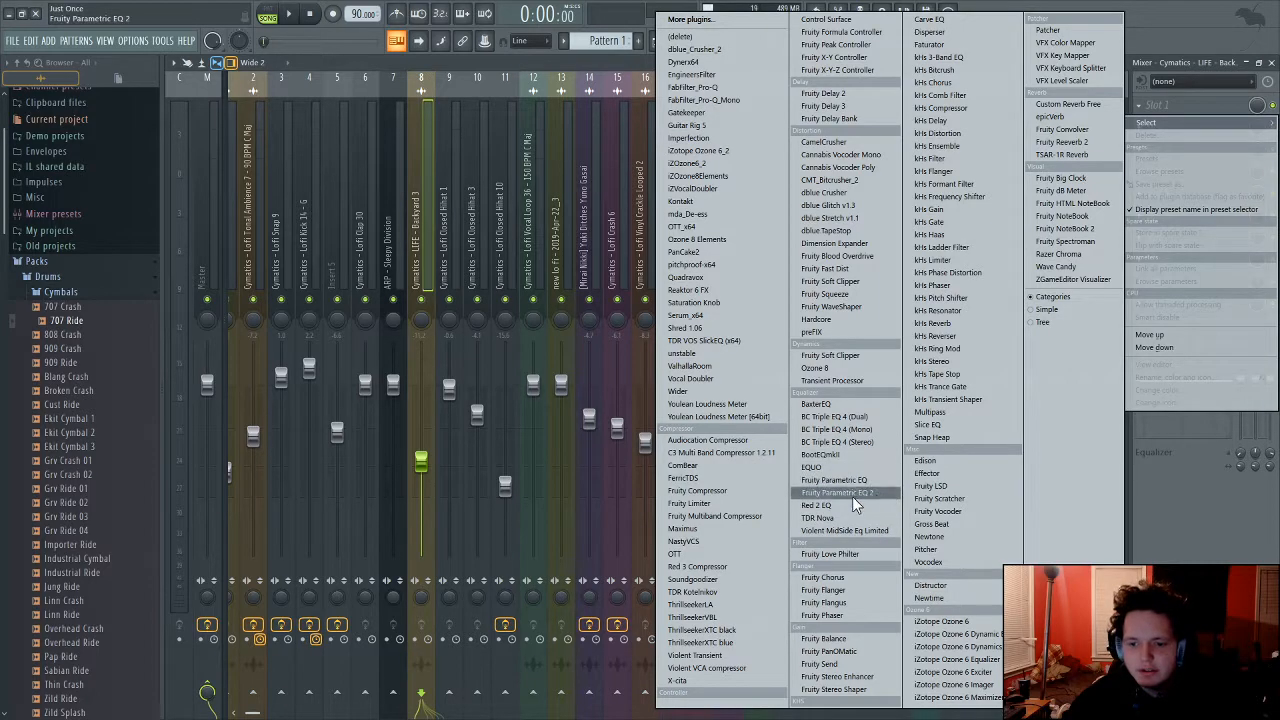
click(840, 492)
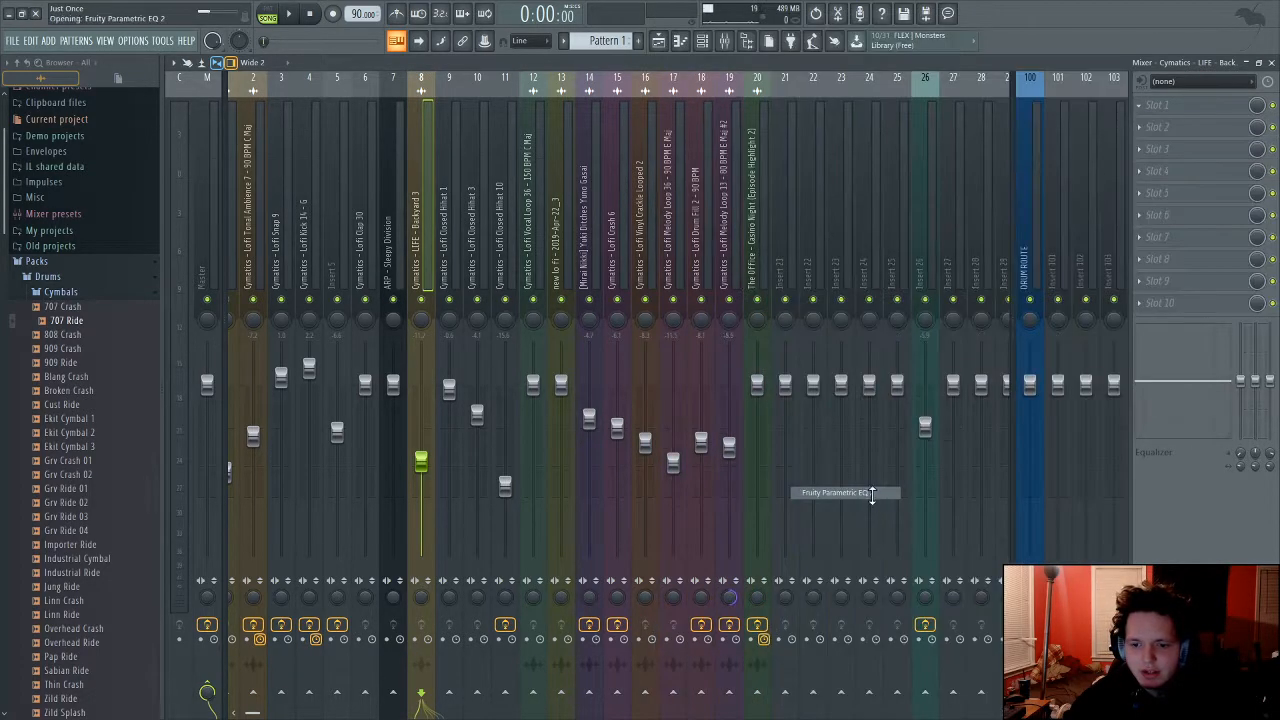
Step: Pull down the lowest band of the new Fruity Parametric EQ 2 and close its window
right_click(268, 267)
mouse_move(308, 316)
drag(268, 268, 265, 324)
click(622, 159)
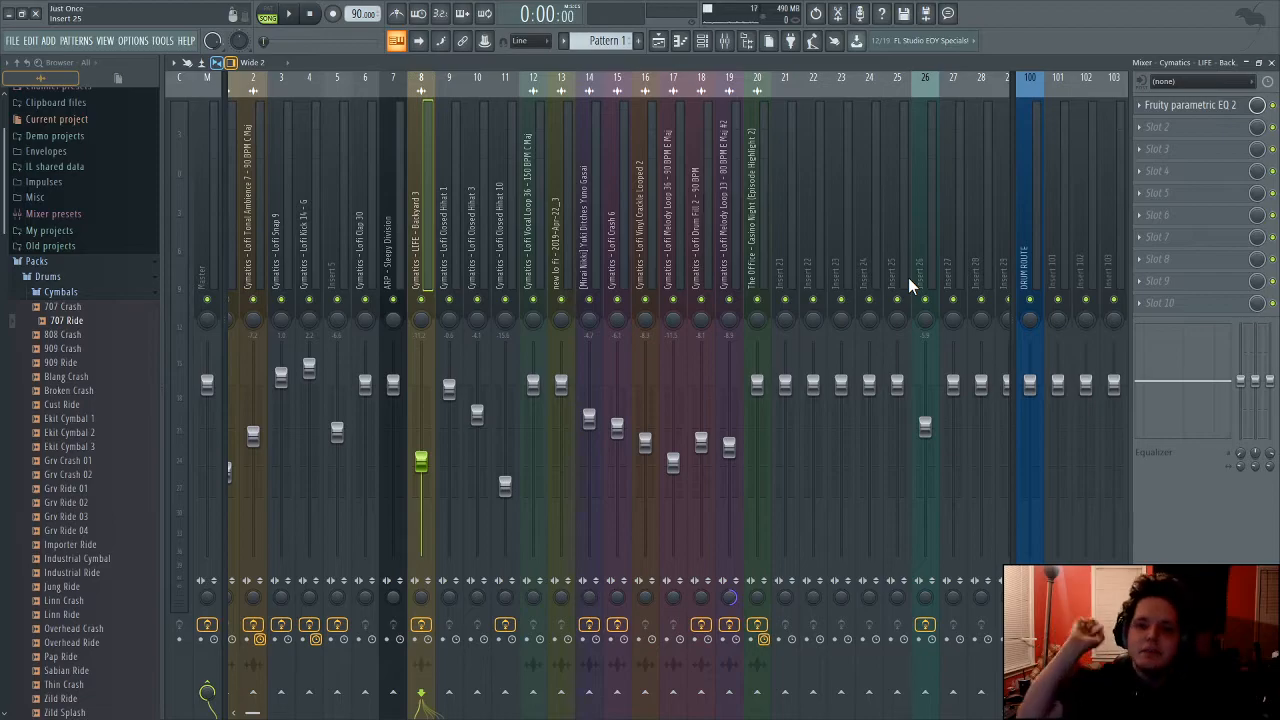
Step: Audition the Cymatics - Lofi Melody Loop 13 channel routed to mixer insert 2 and close its settings
click(722, 42)
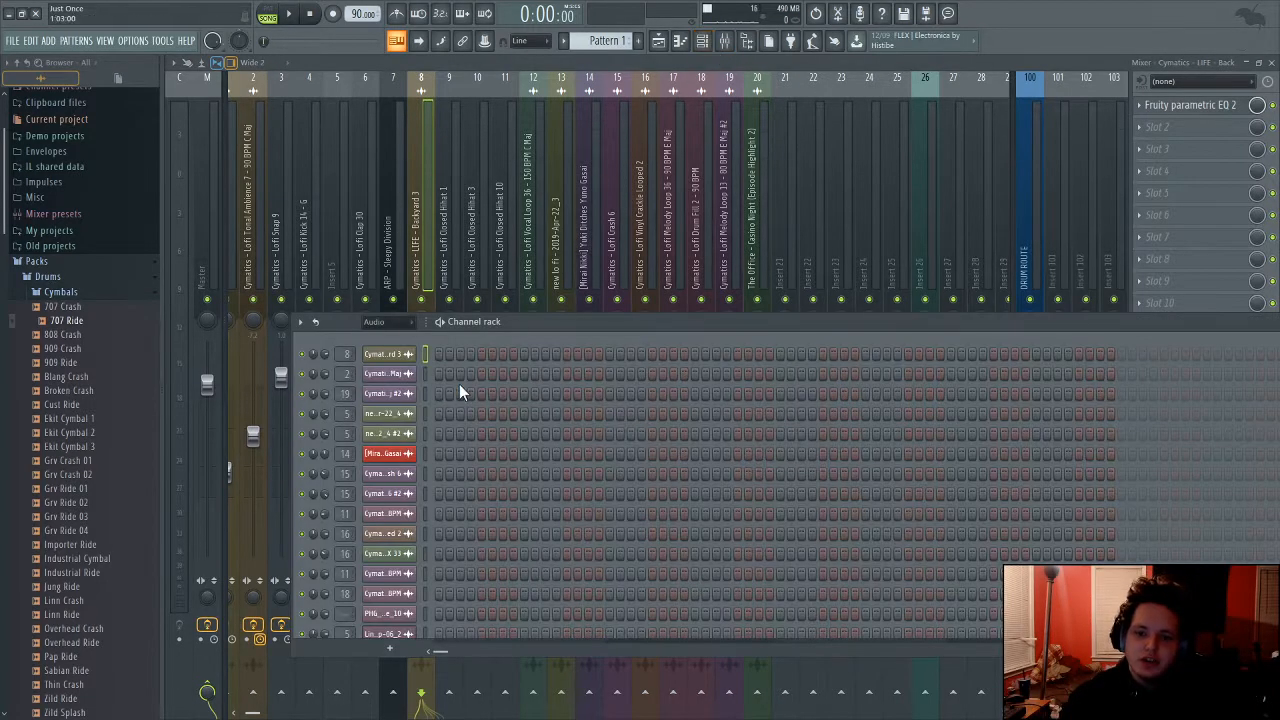
click(383, 374)
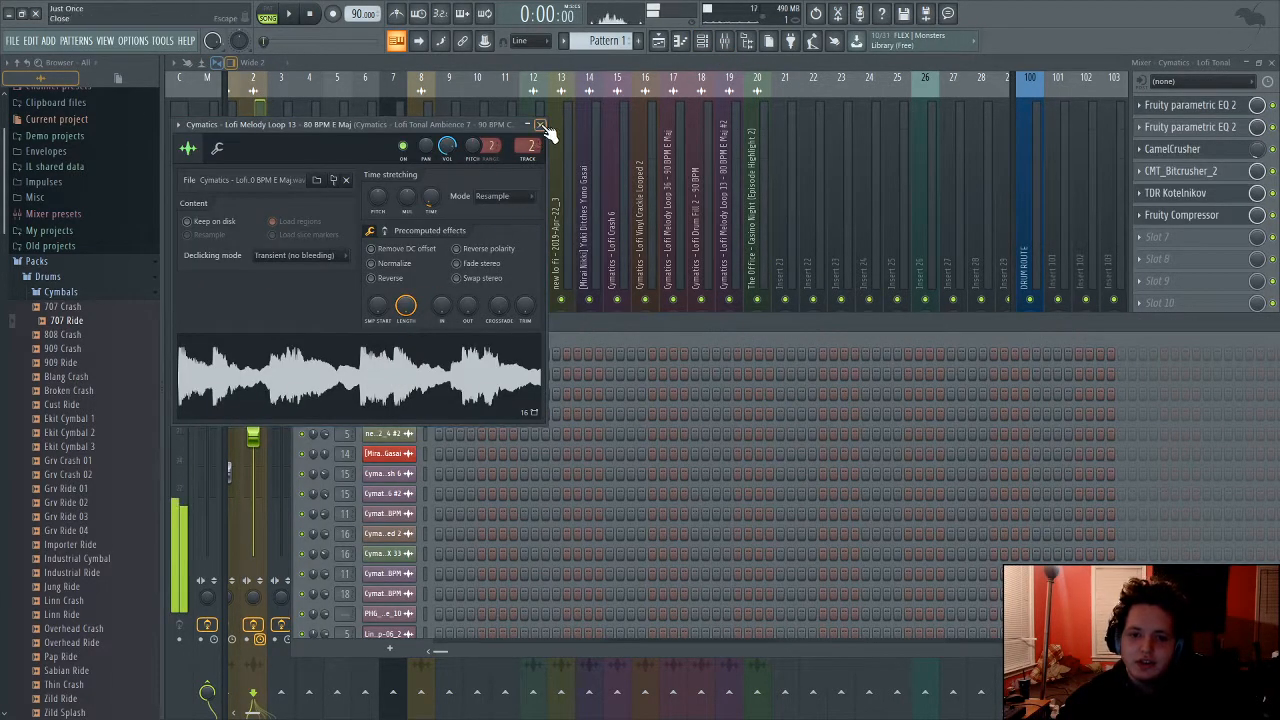
click(540, 124)
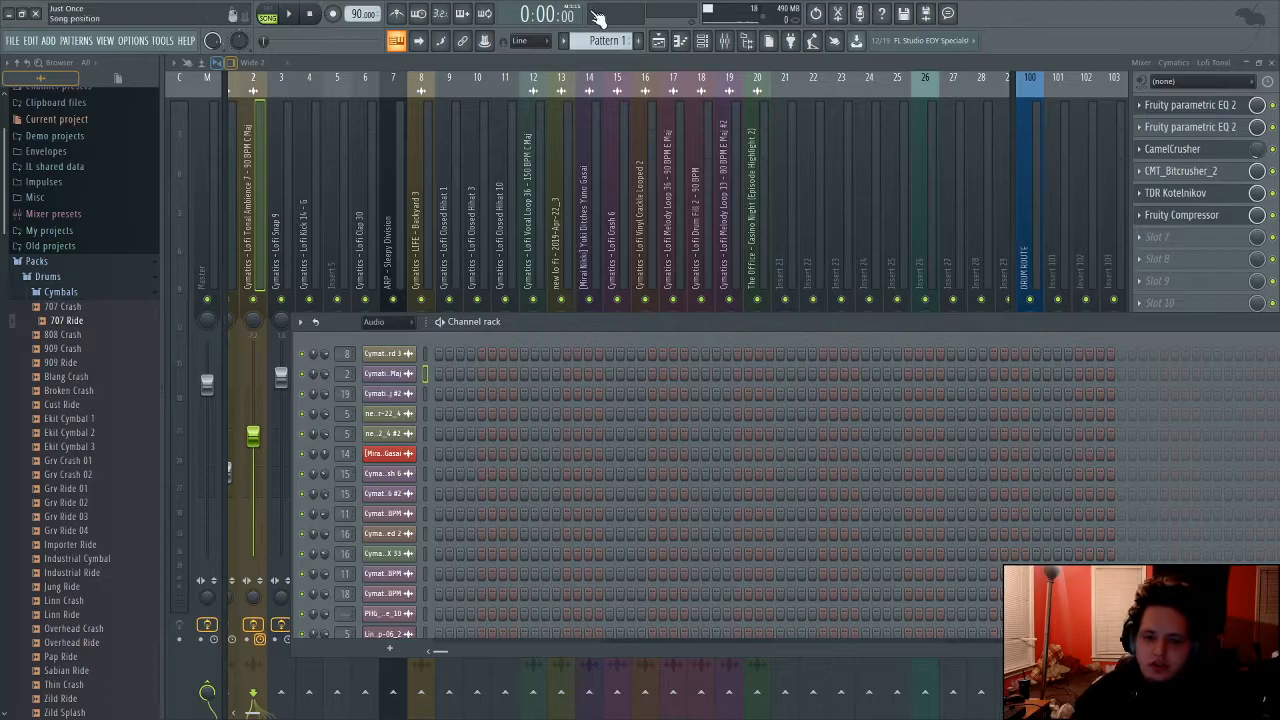
Step: Examine the mixer tracks across the inserts, from the vinyl crackle and melody loops to the Master and its effects
click(632, 182)
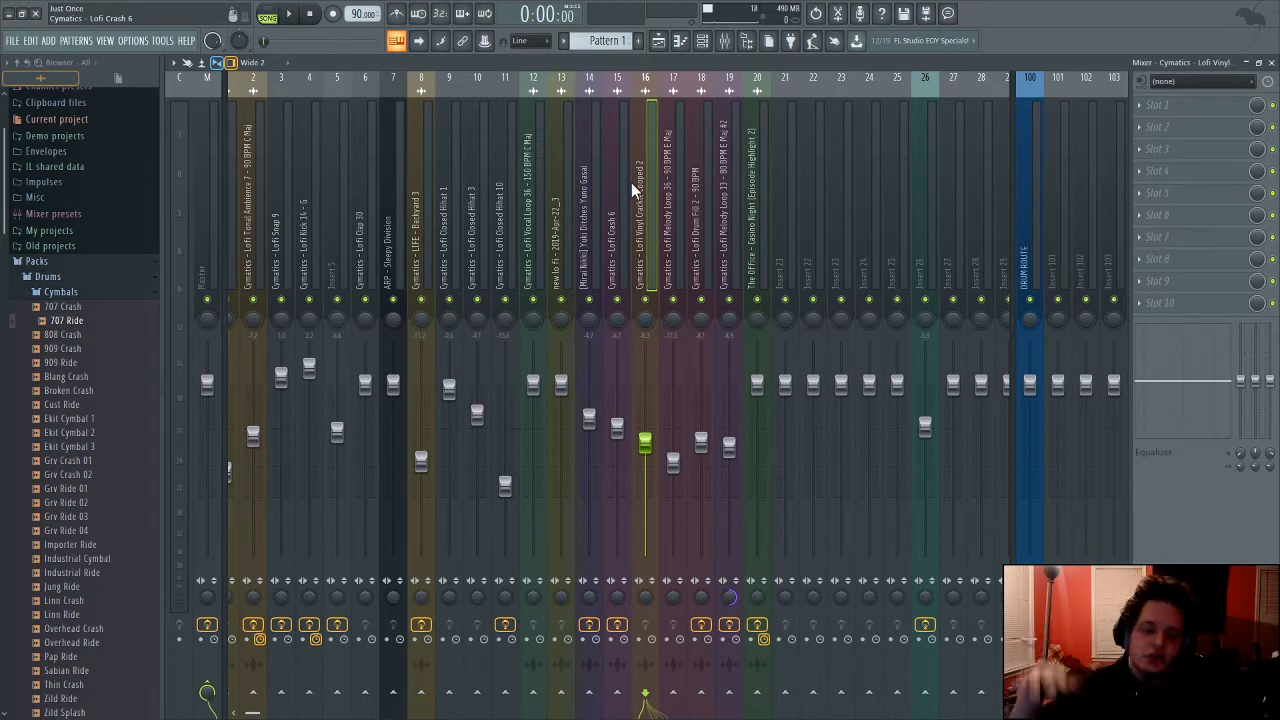
drag(484, 169, 182, 154)
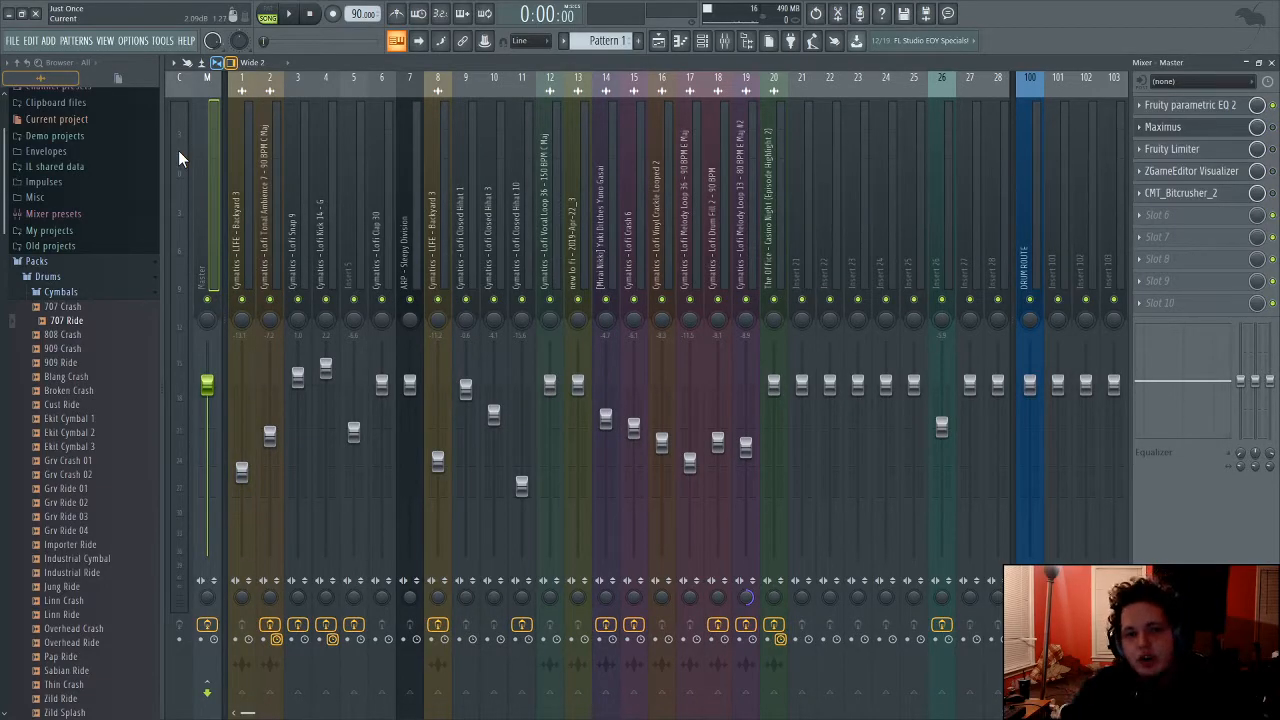
drag(251, 148, 185, 302)
drag(1153, 218, 1150, 245)
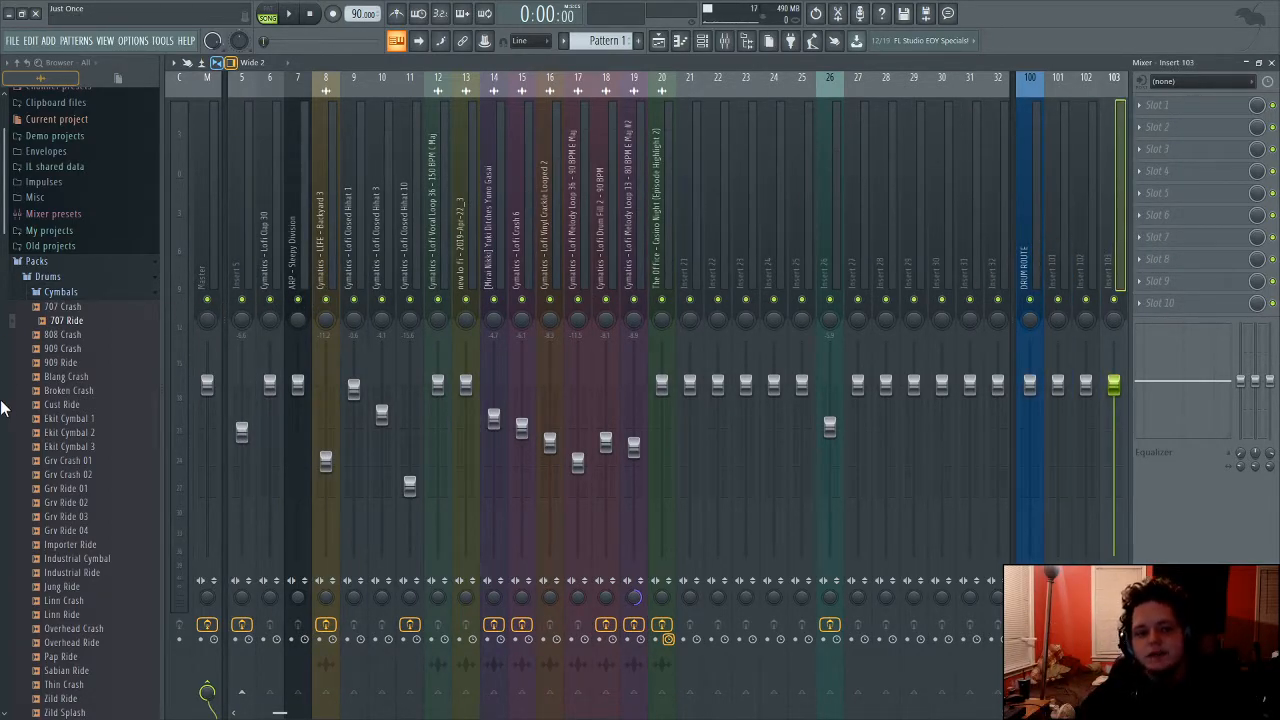
drag(365, 228, 293, 270)
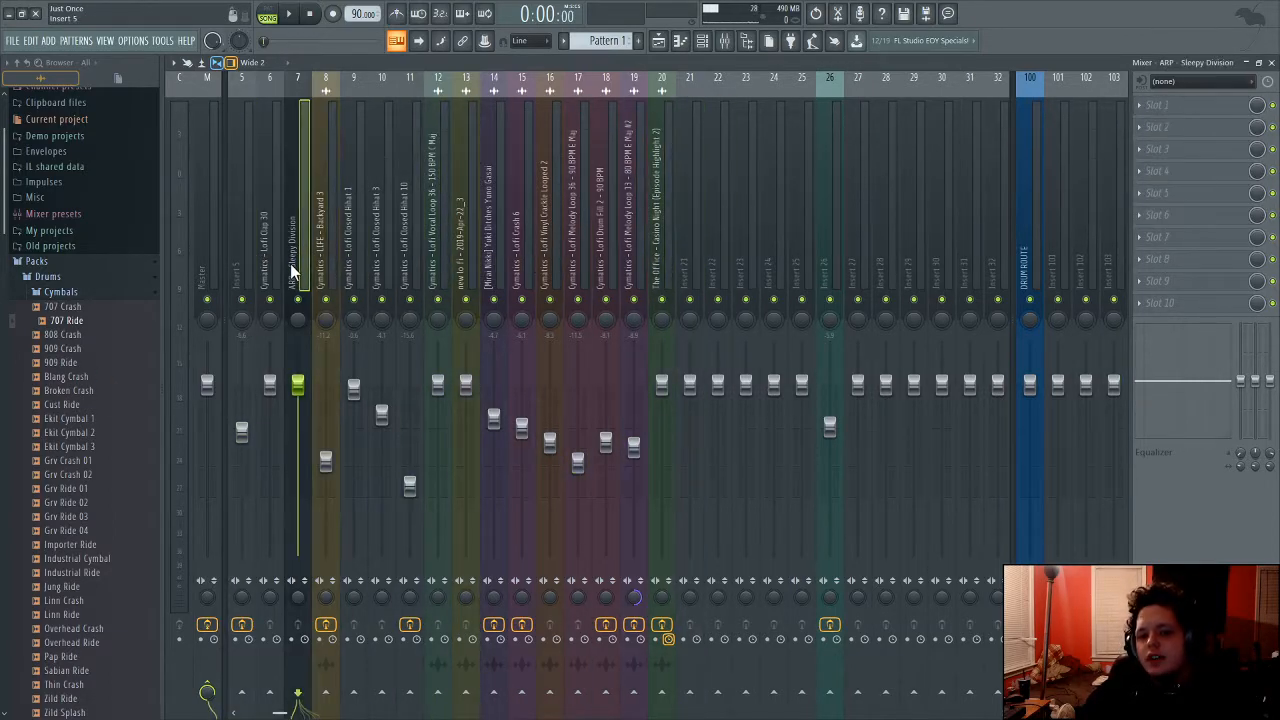
drag(363, 249, 580, 225)
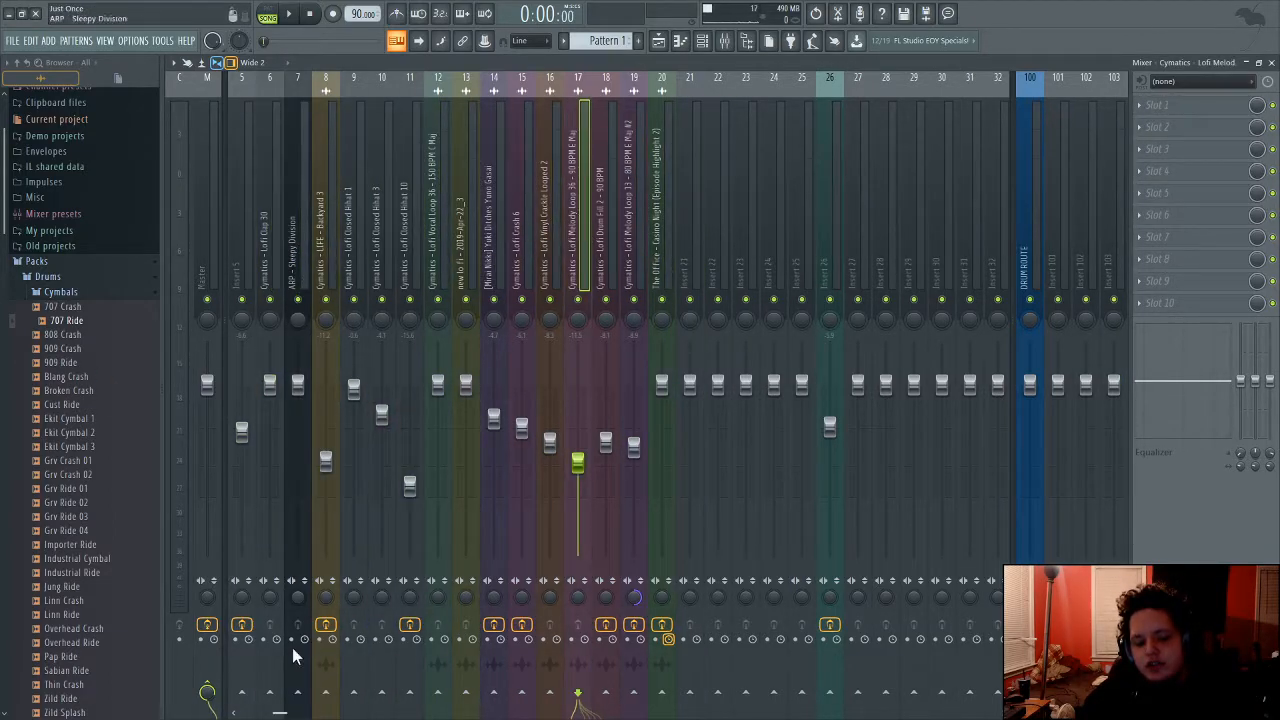
click(219, 226)
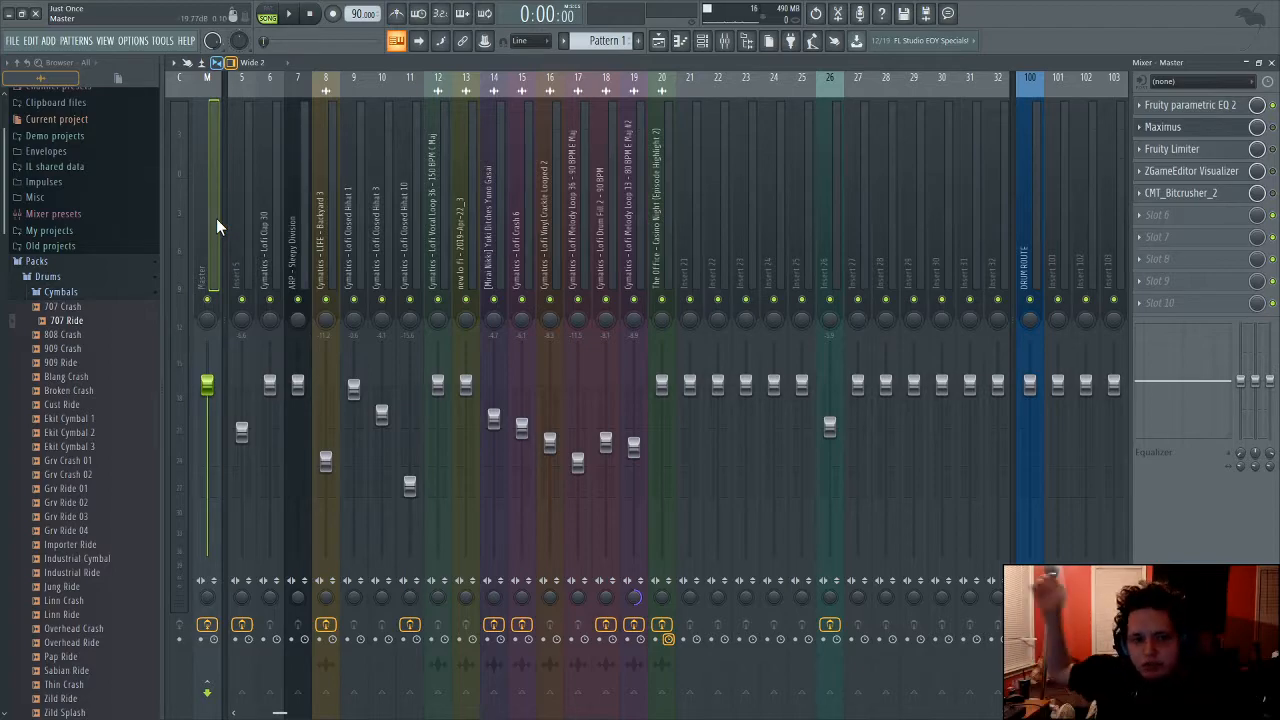
Step: Demonstrate raising the Master fader to 5.6 dB and reset it to its default level
drag(207, 383, 207, 341)
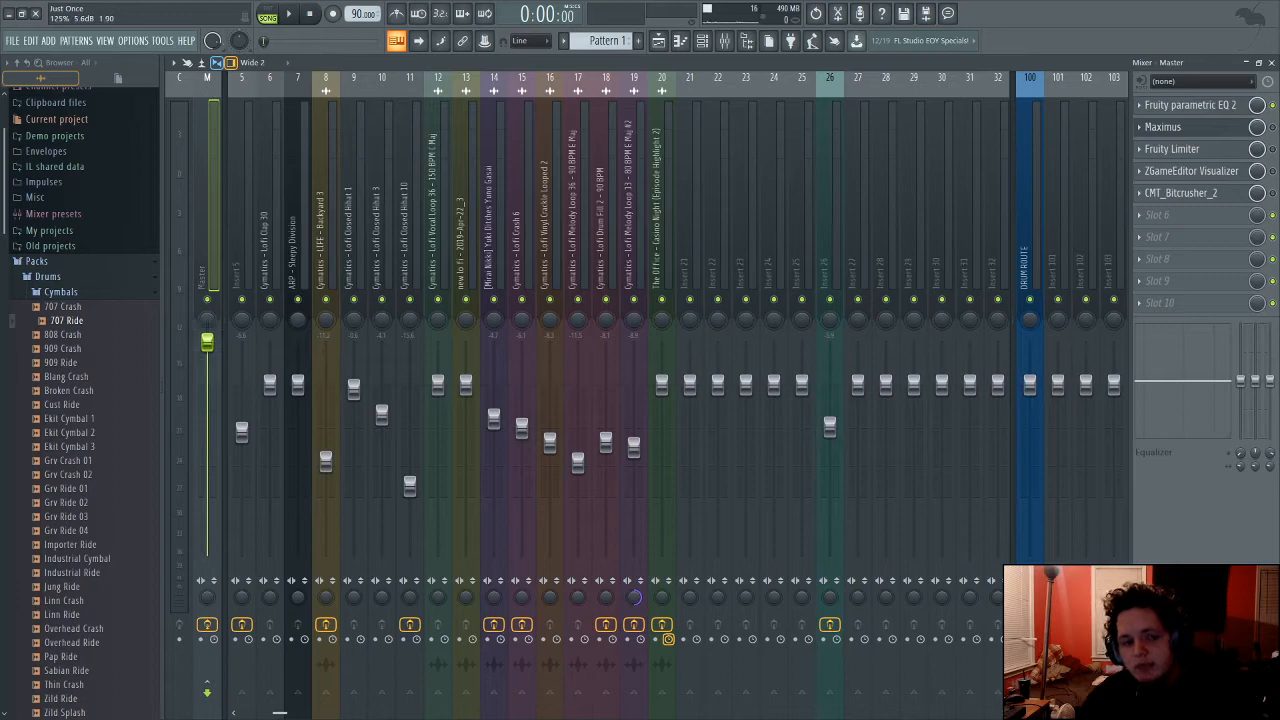
right_click(213, 345)
click(230, 354)
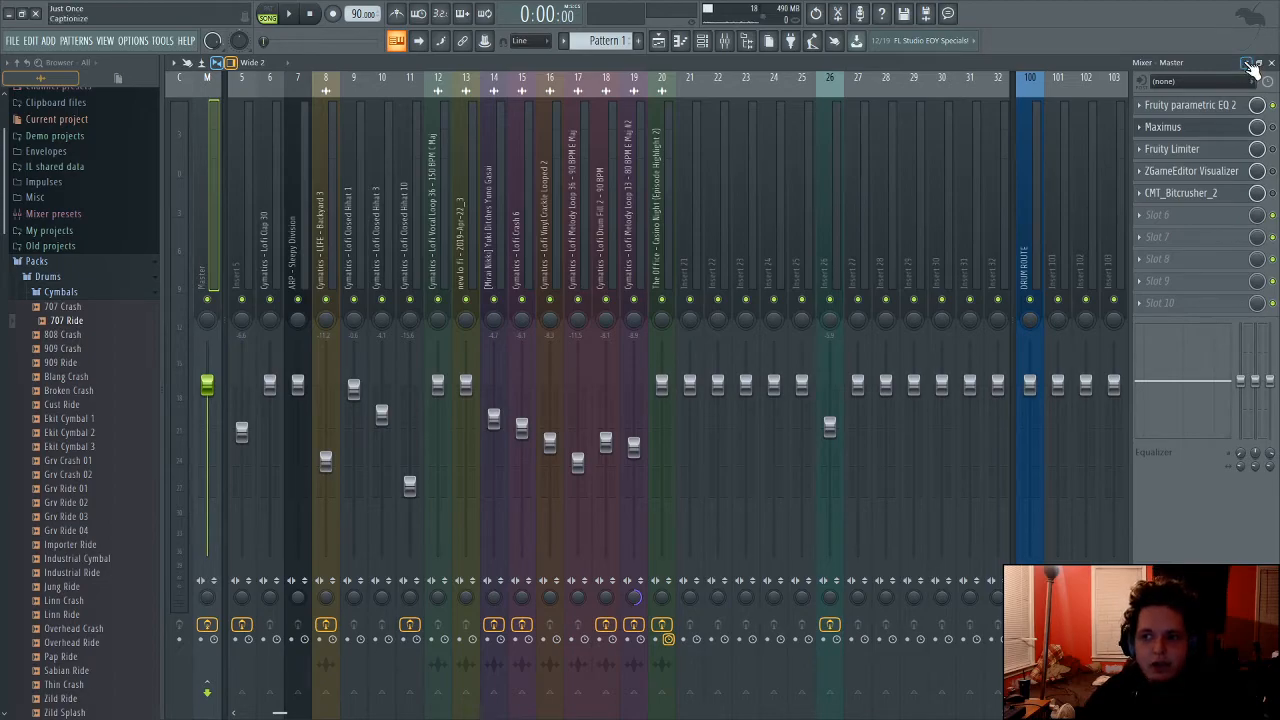
Step: Return to the playlist, widen its view to about 49 bars, and collapse the Packs folder in the browser
click(1245, 63)
drag(866, 80, 934, 62)
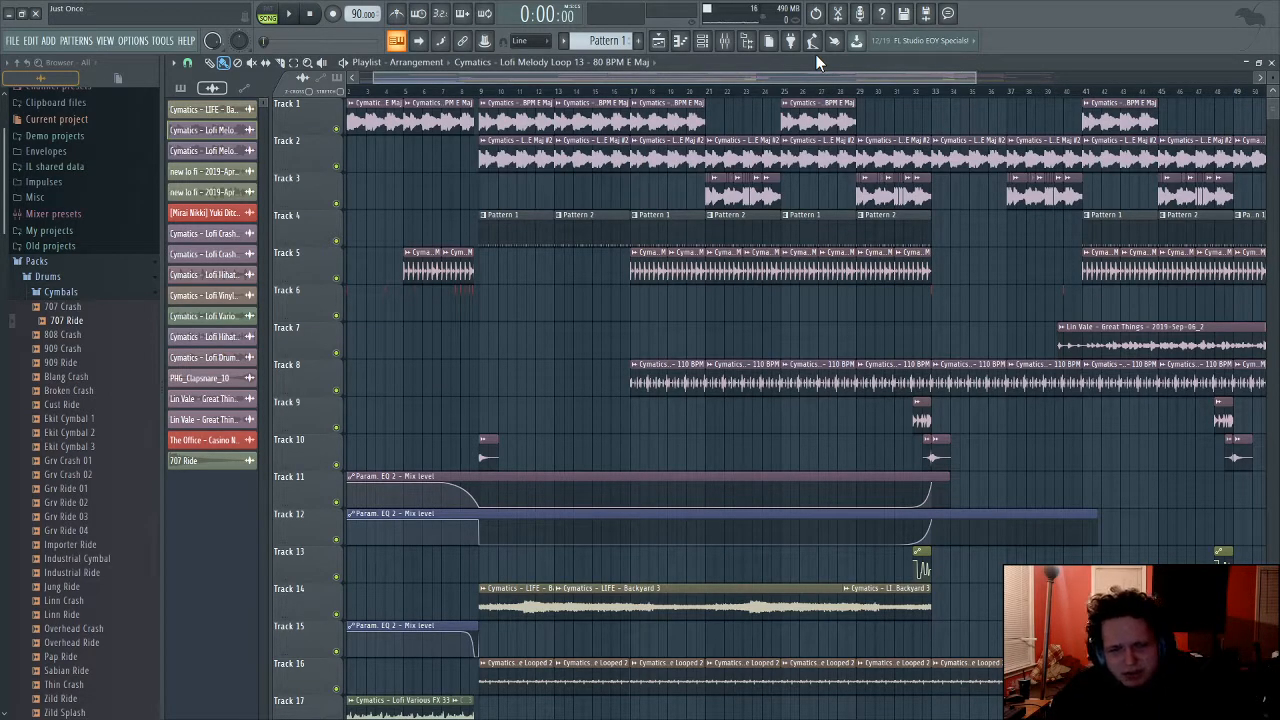
click(100, 262)
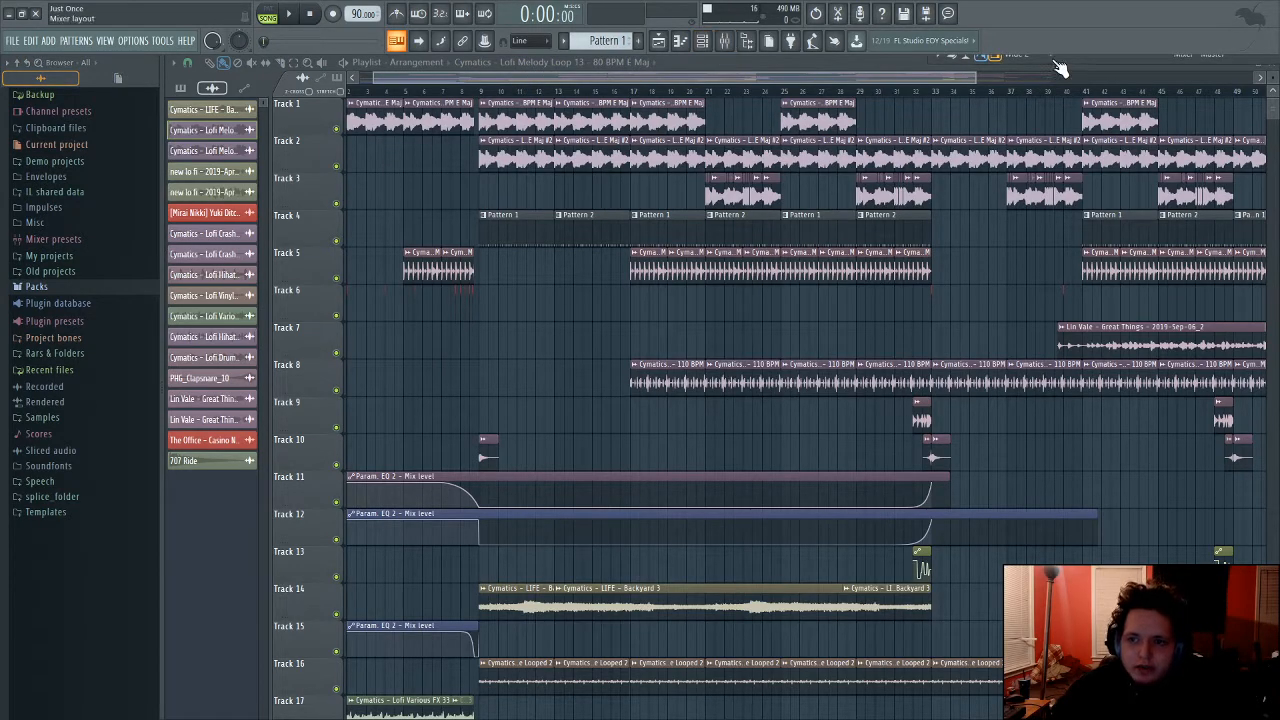
Step: Lower the Master fader in the mixer and play the song from the beginning in the playlist
click(1056, 66)
drag(228, 388, 249, 462)
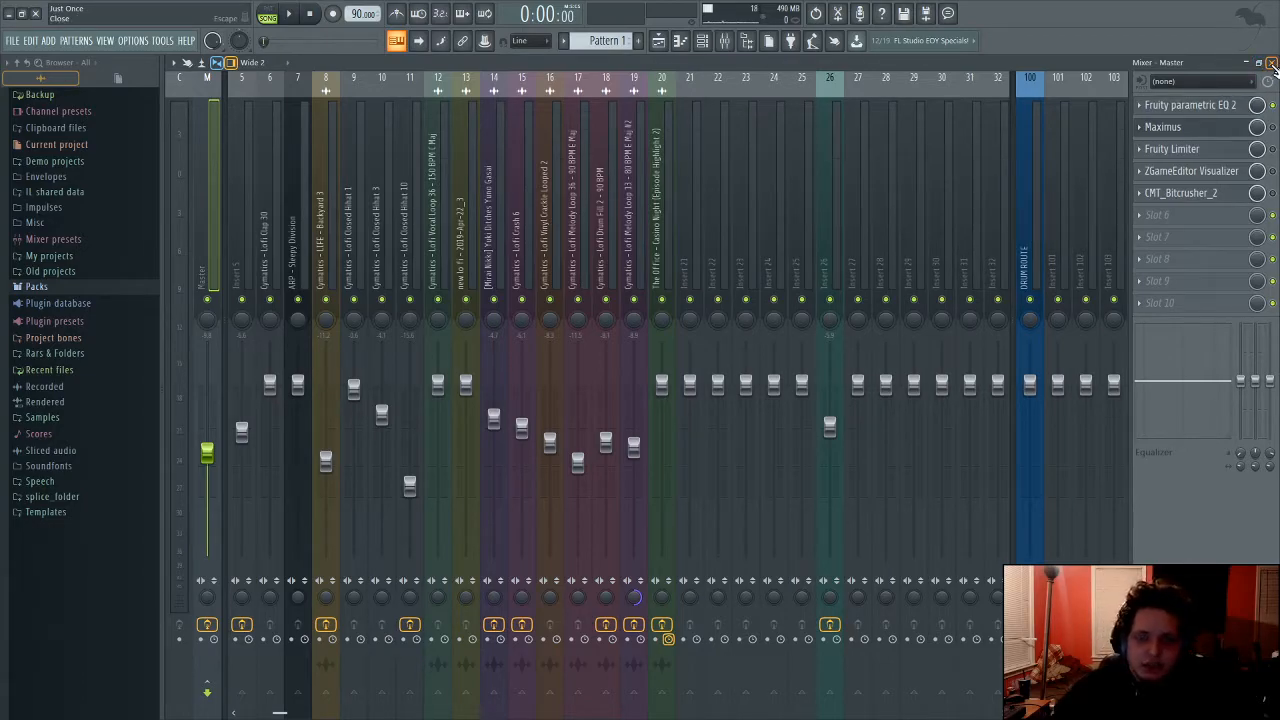
click(1272, 63)
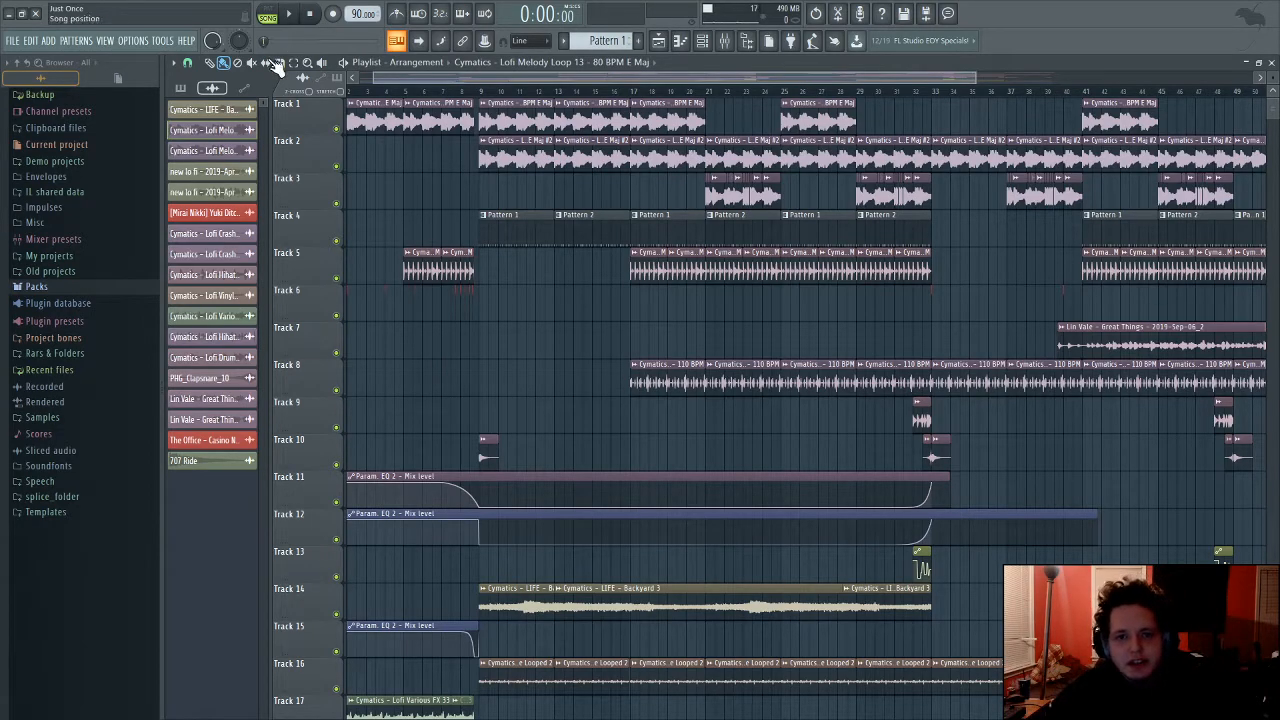
click(289, 20)
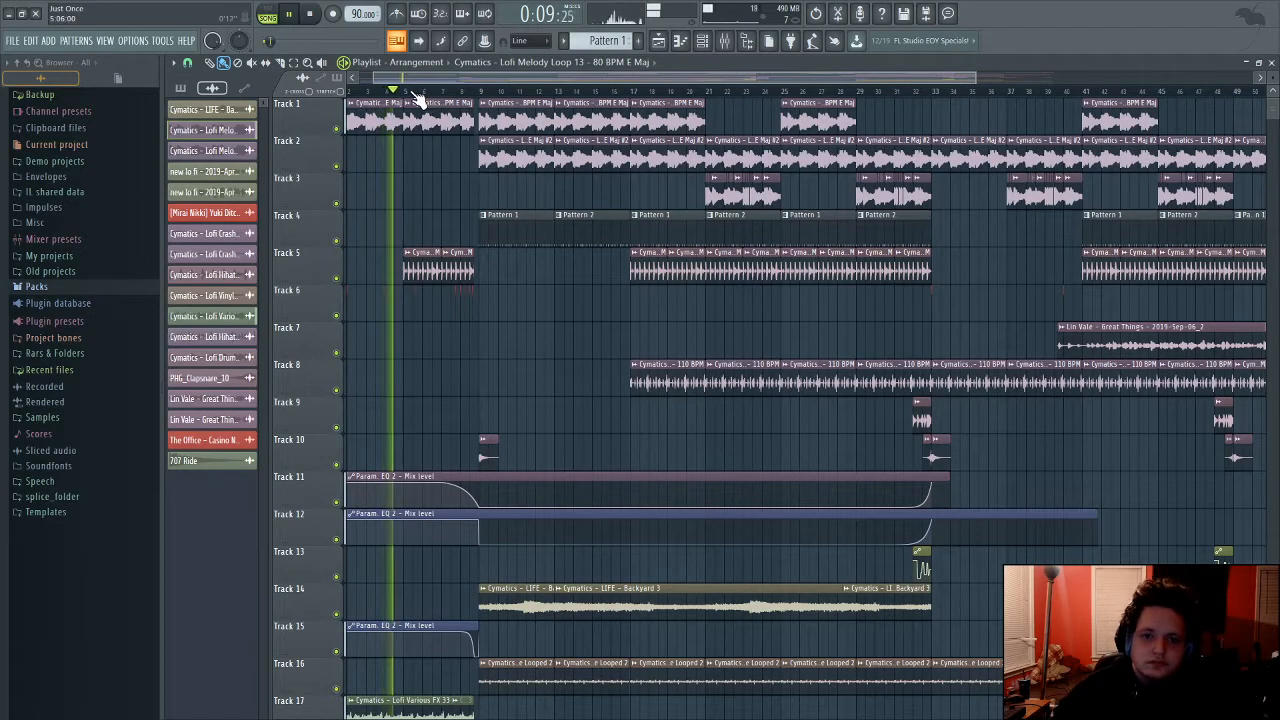
Step: Follow the song's playback through the playlist up to about bar 17, and pause it there
scroll(430, 85, up, 3)
scroll(430, 85, up, 2)
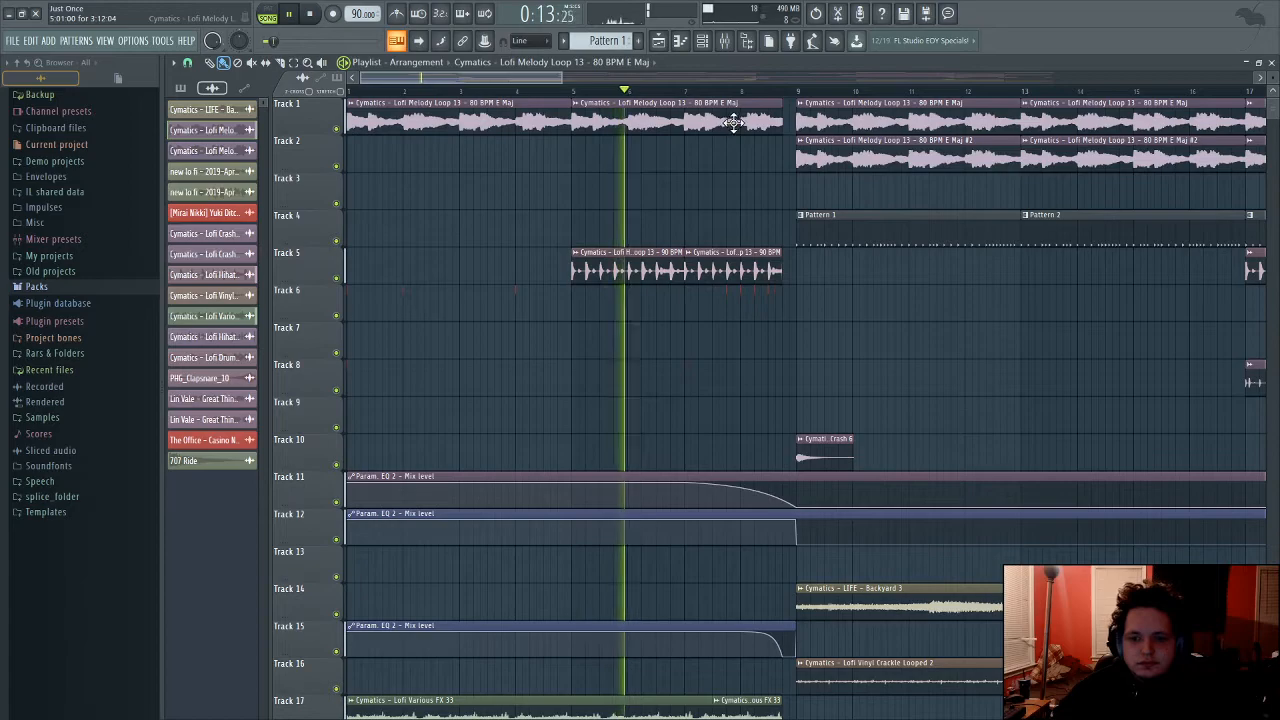
drag(537, 78, 541, 77)
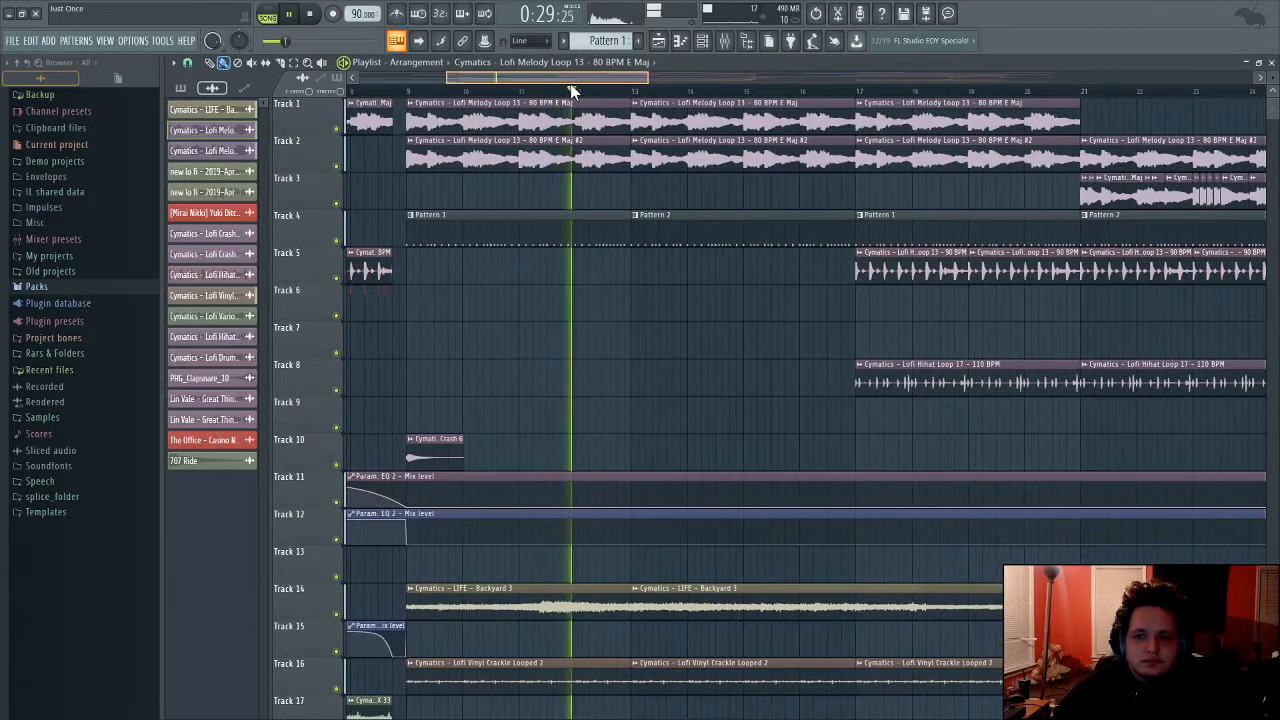
mouse_move(648, 78)
mouse_down()
mouse_move(686, 78)
mouse_move(662, 78)
mouse_up()
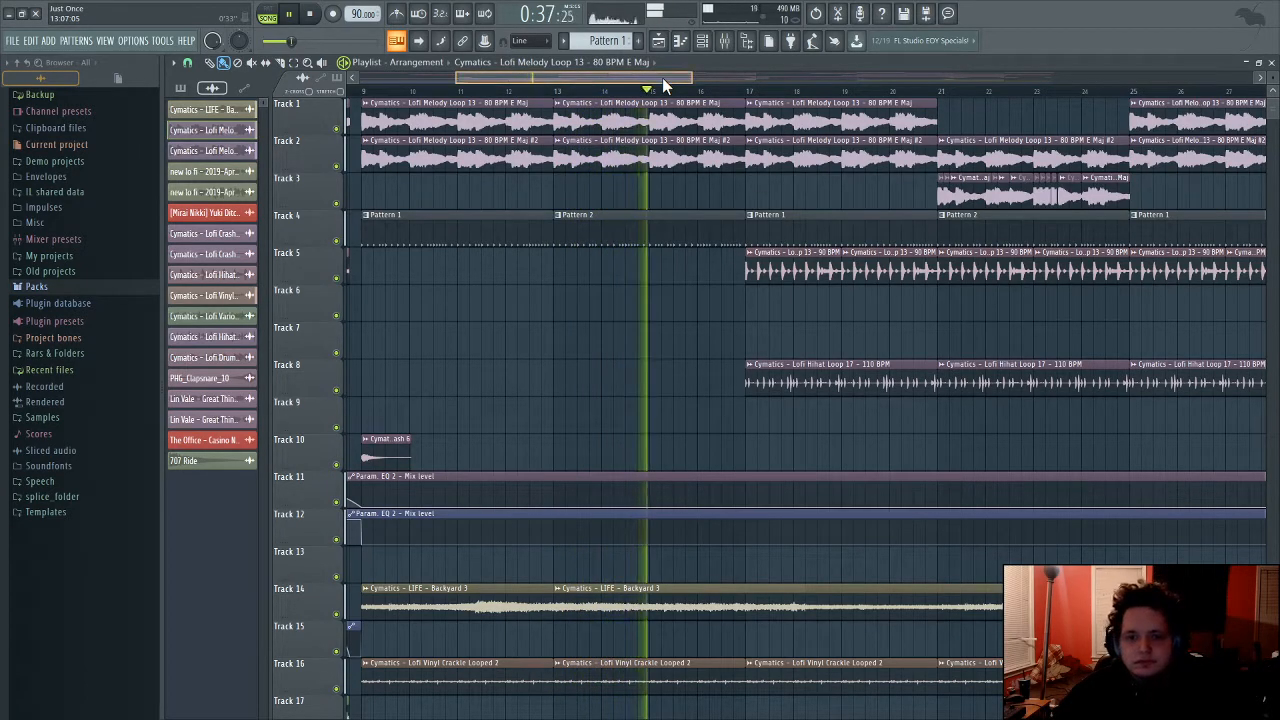
drag(662, 78, 699, 79)
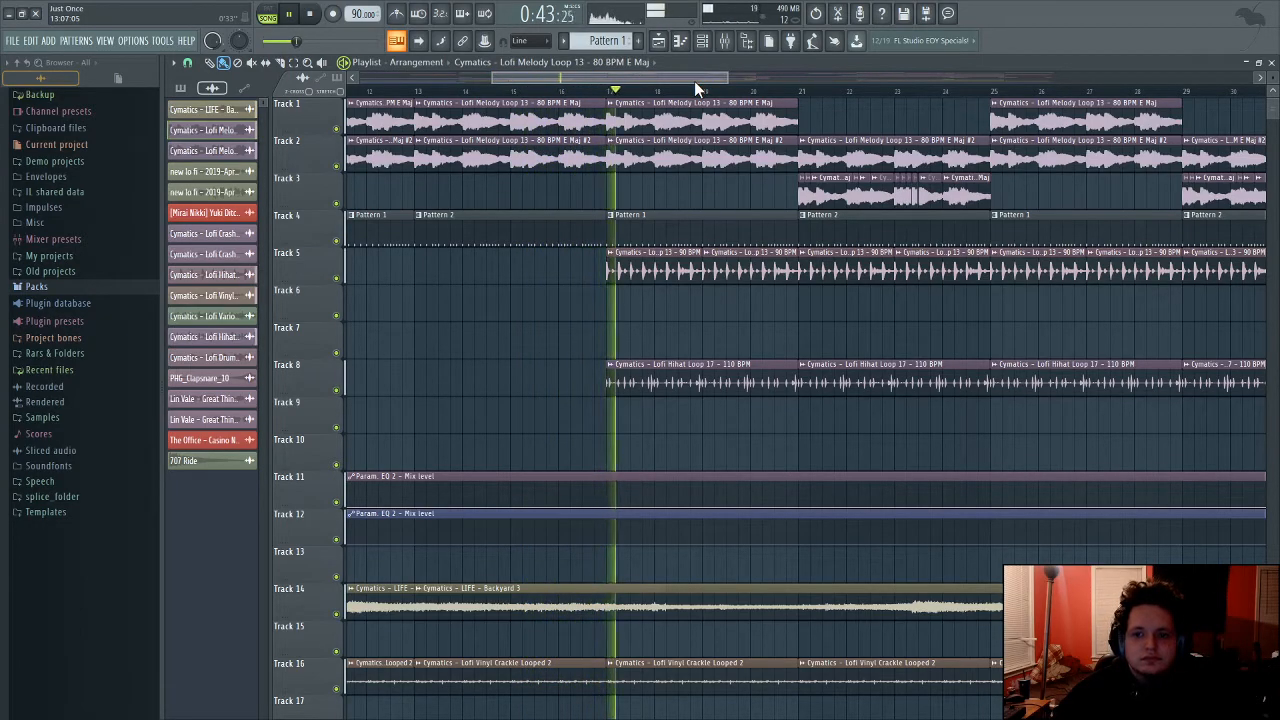
click(288, 14)
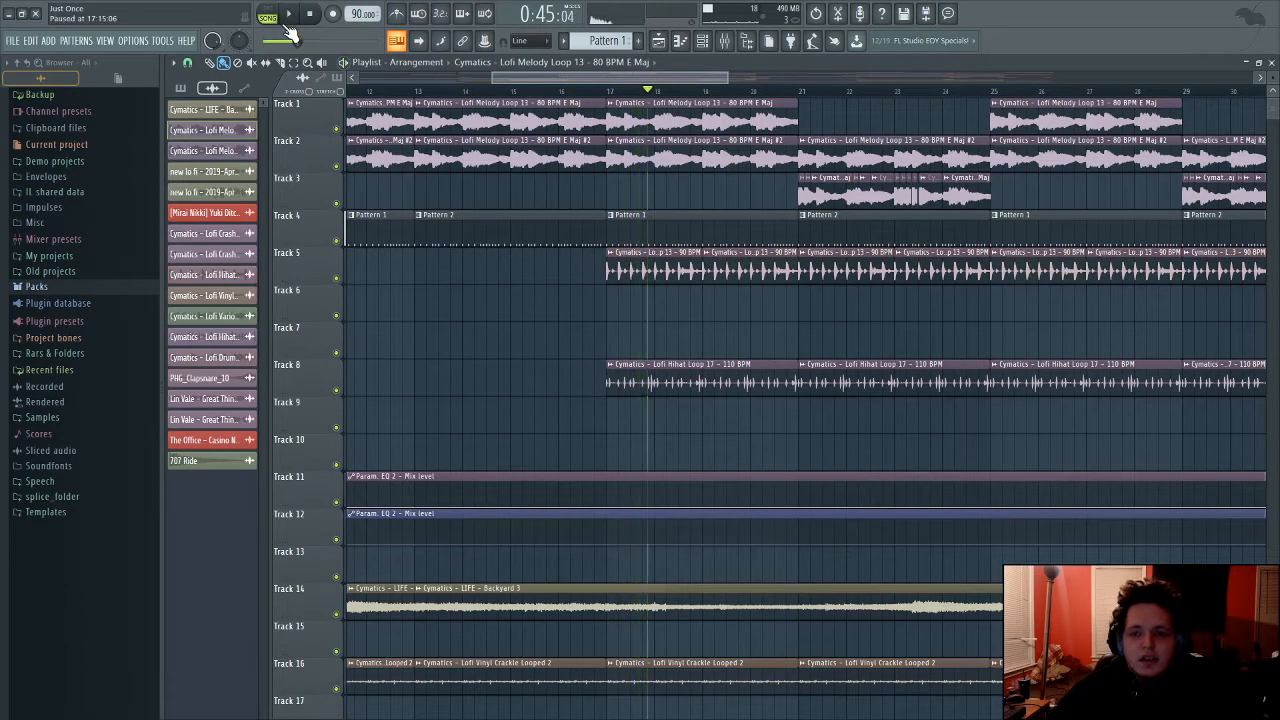
Step: Stop the playback and view the channel settings of the Lofi Melody Loop 13 clips on Track 1 and Track 2
scroll(497, 77, left, 5)
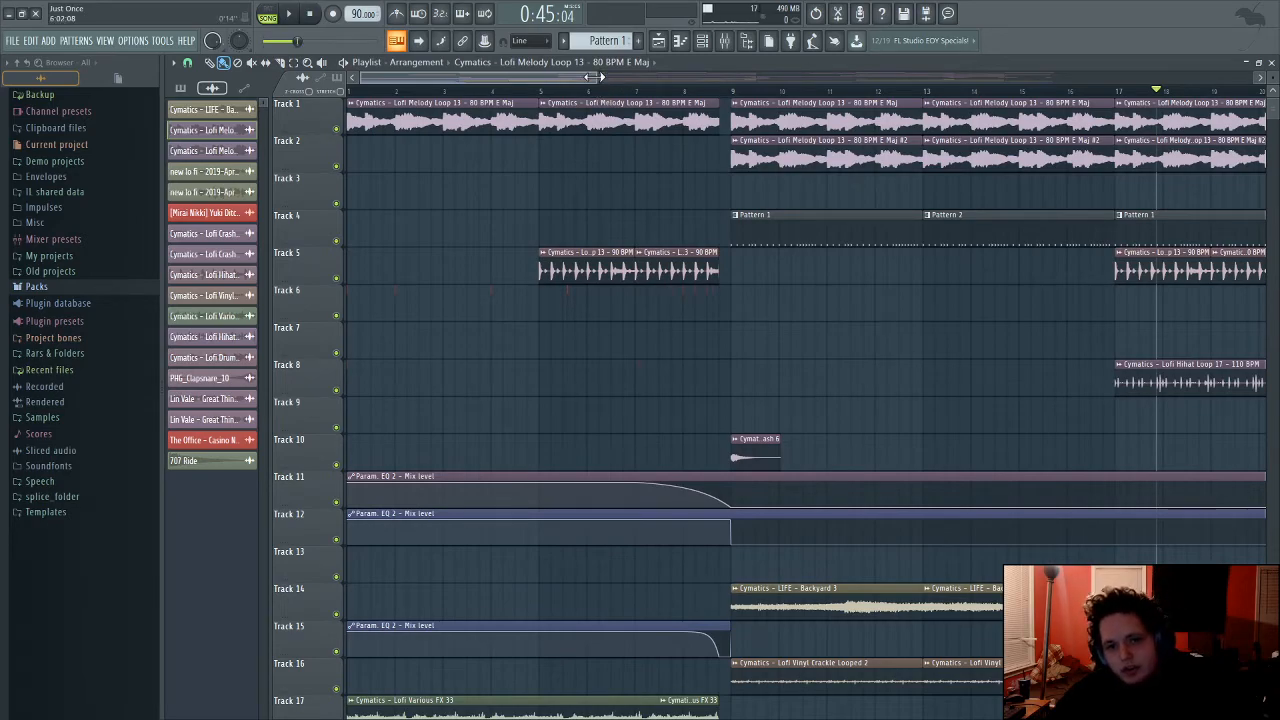
drag(597, 77, 1268, 167)
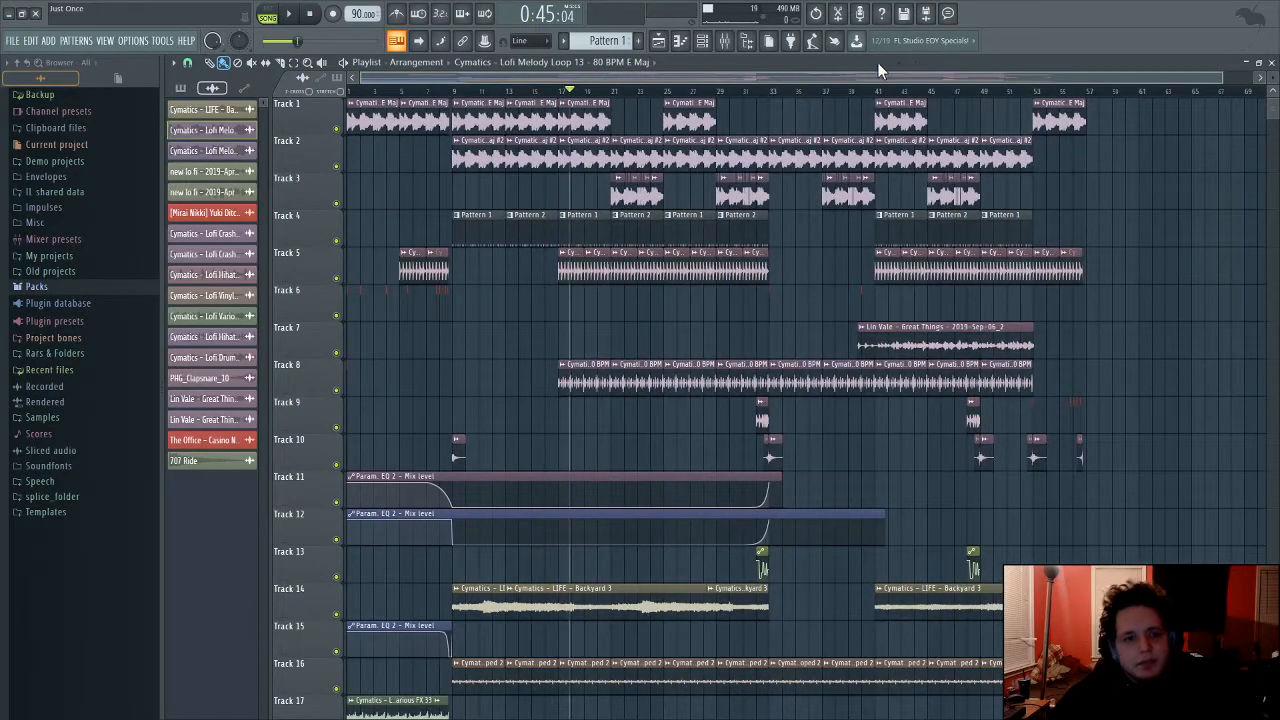
scroll(467, 95, up, 5)
scroll(467, 95, up, 1)
double_click(458, 110)
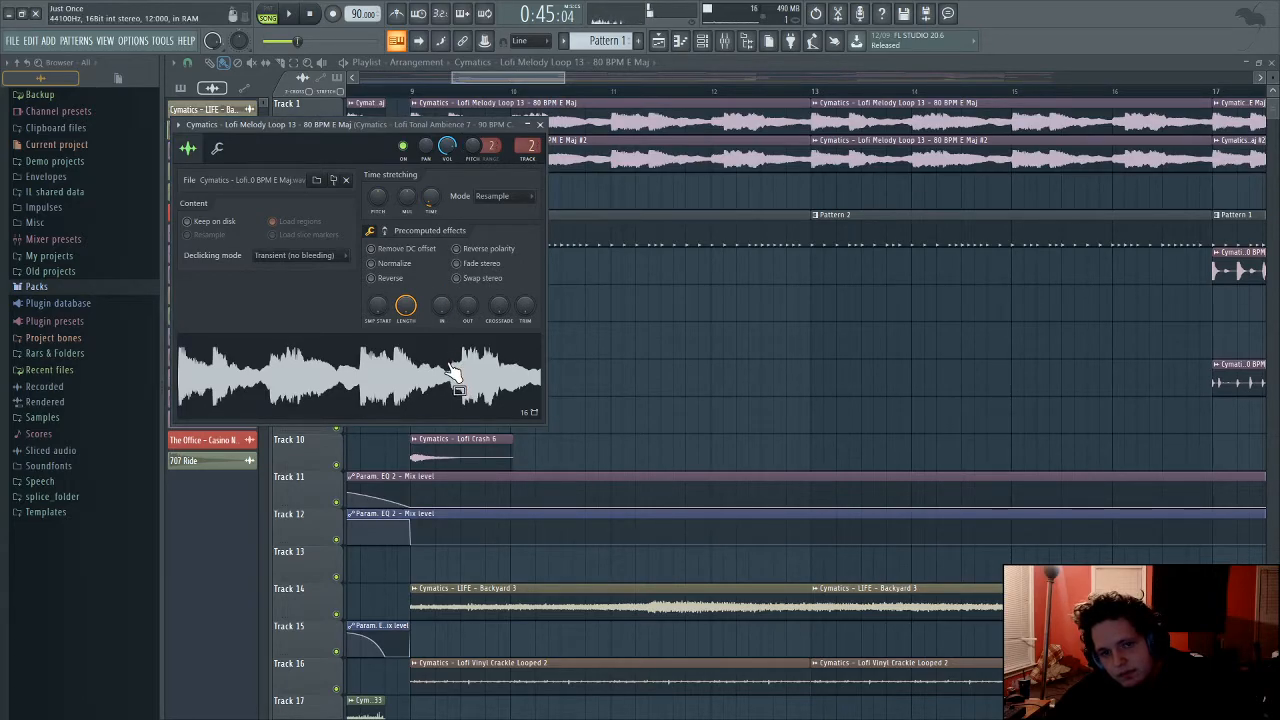
click(309, 14)
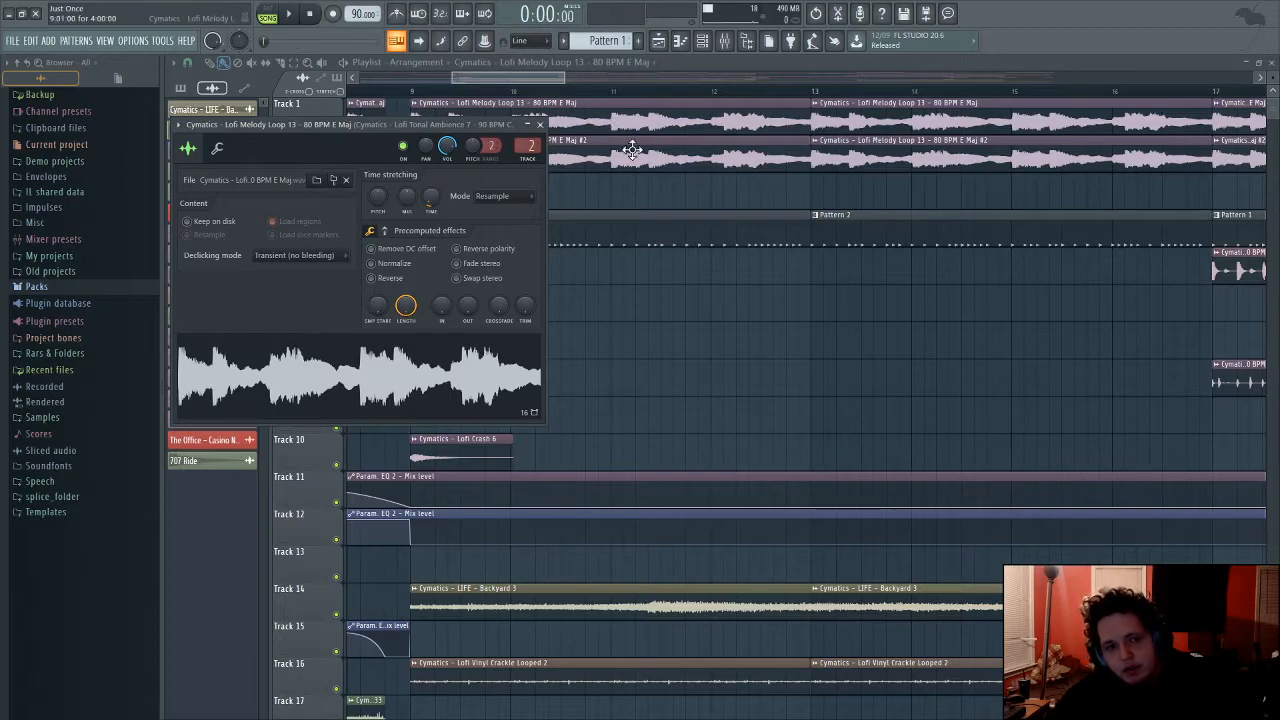
double_click(628, 142)
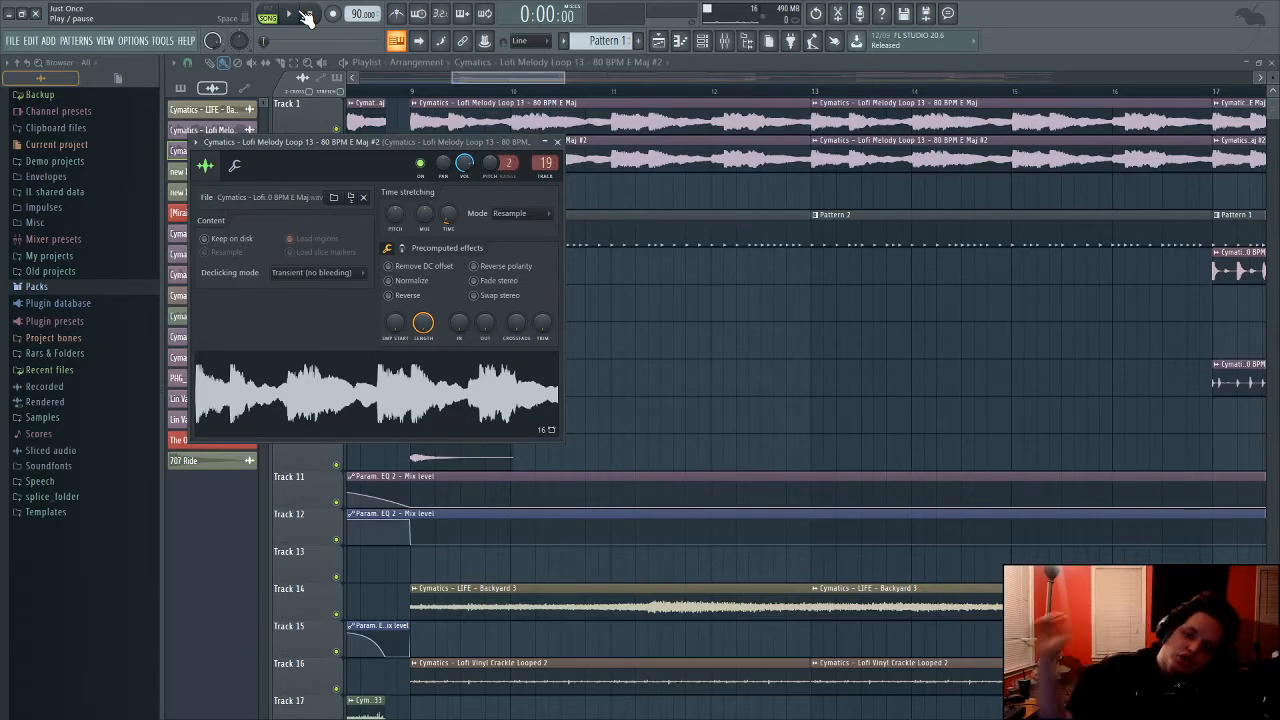
Step: Examine the transition around bar 9 across all playlist tracks, including the crash, vinyl crackle, EQ and delay automation clips
drag(570, 73, 682, 66)
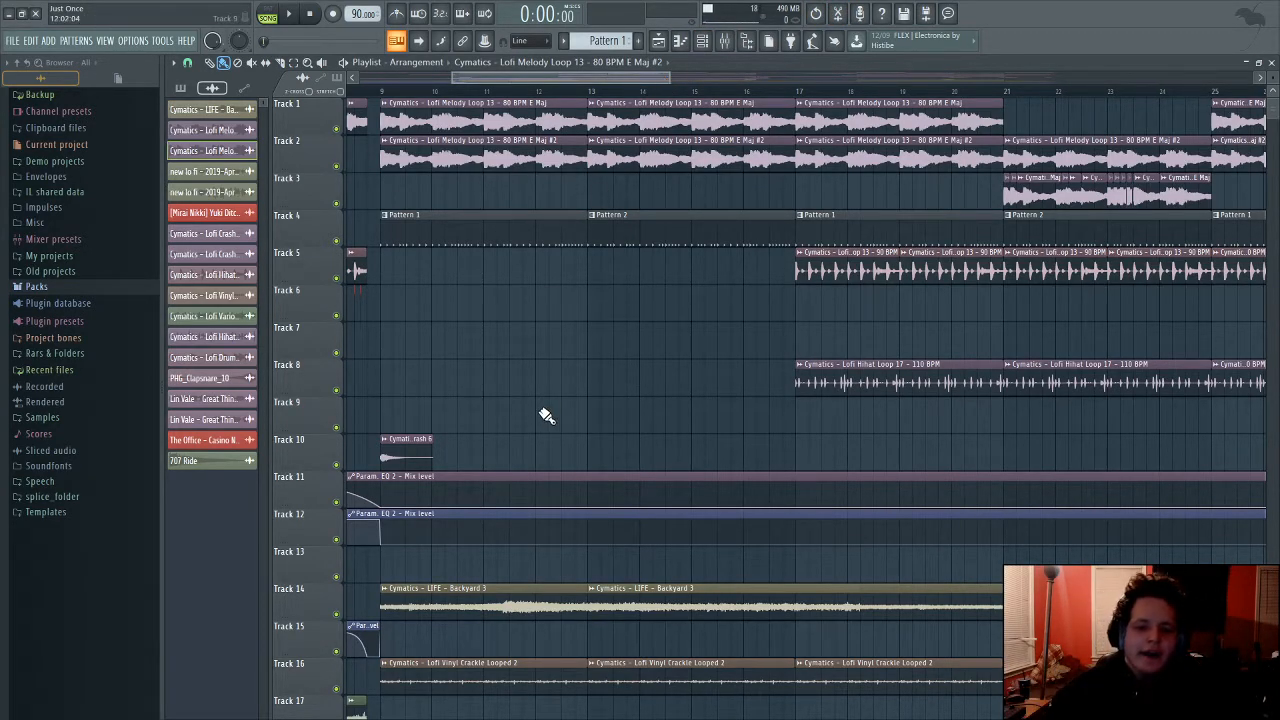
scroll(470, 338, down, 5)
scroll(520, 342, down, 5)
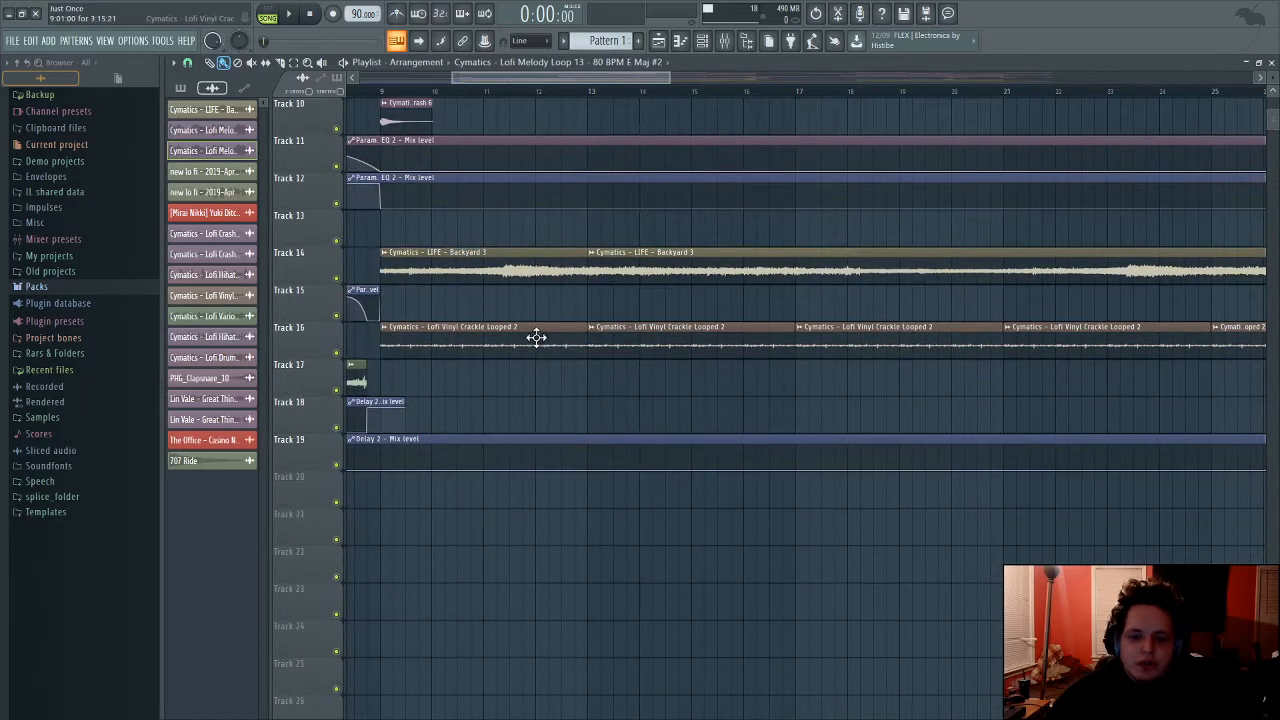
scroll(537, 343, up, 10)
drag(552, 76, 515, 160)
scroll(541, 252, down, 5)
scroll(543, 260, down, 2)
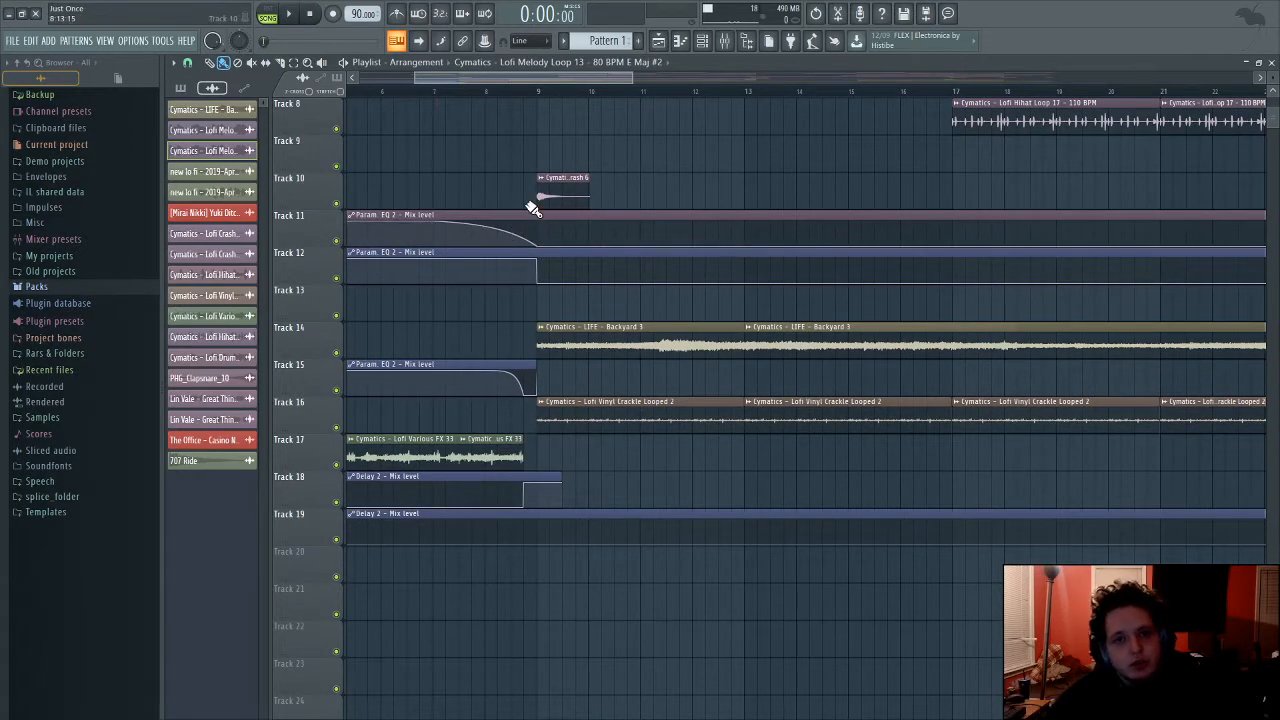
scroll(747, 268, up, 7)
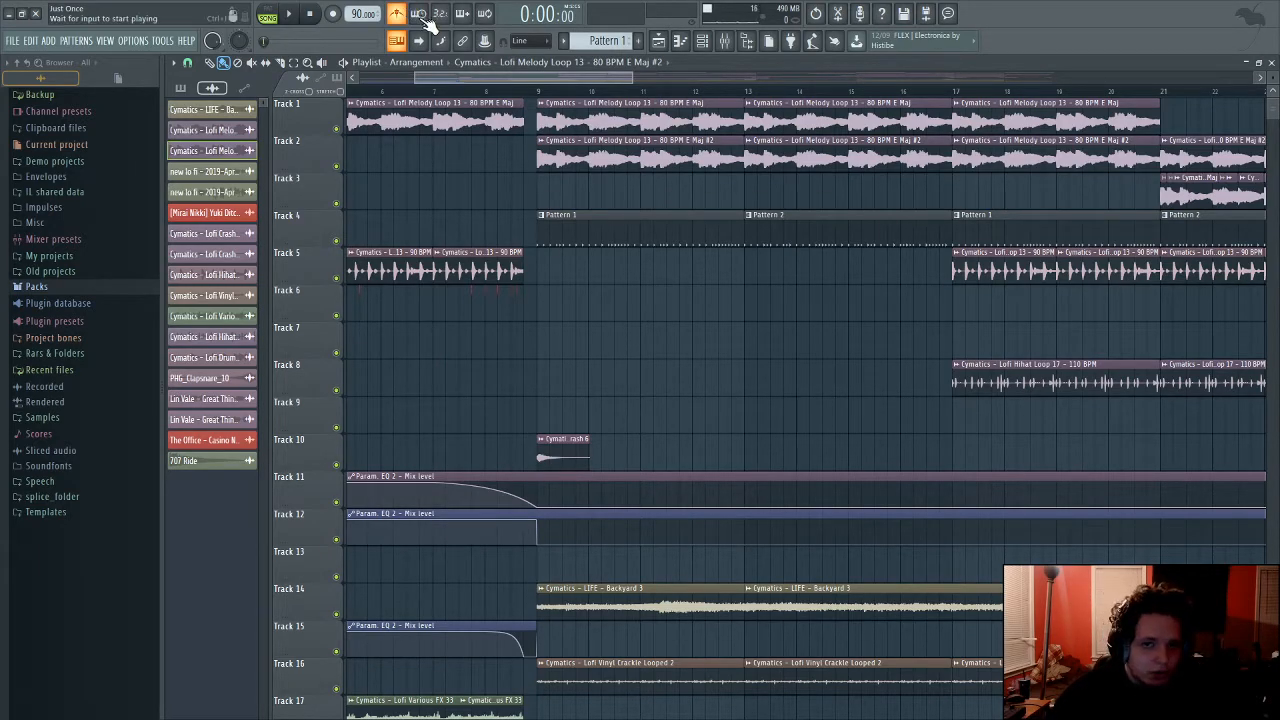
Step: Play the song from the beginning, replay it from bar 9, and stop the playback
click(300, 27)
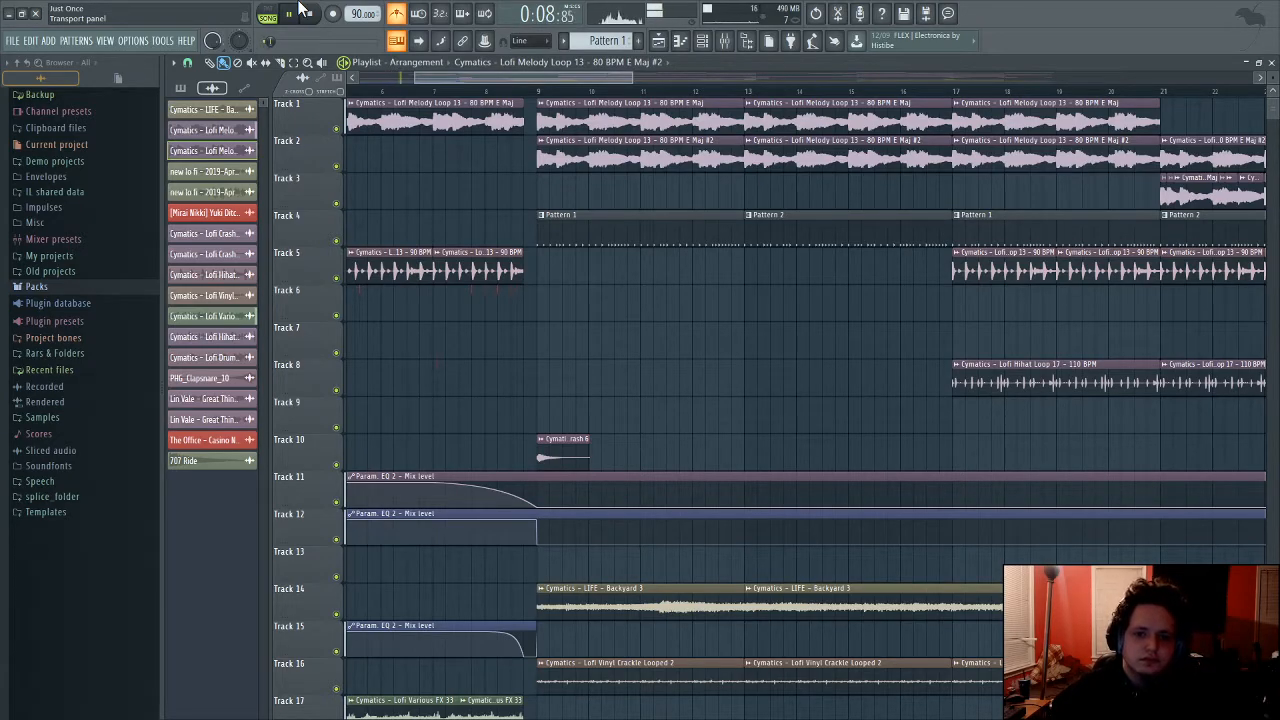
click(289, 13)
click(538, 90)
click(289, 13)
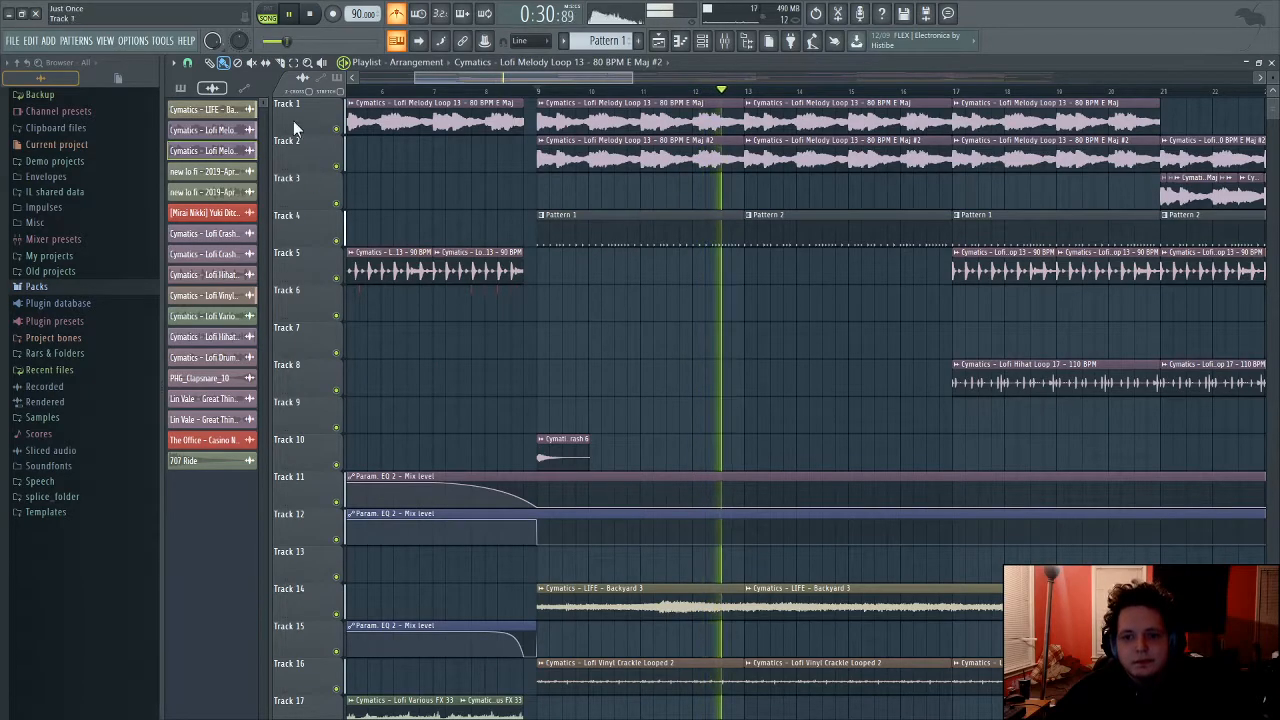
click(309, 15)
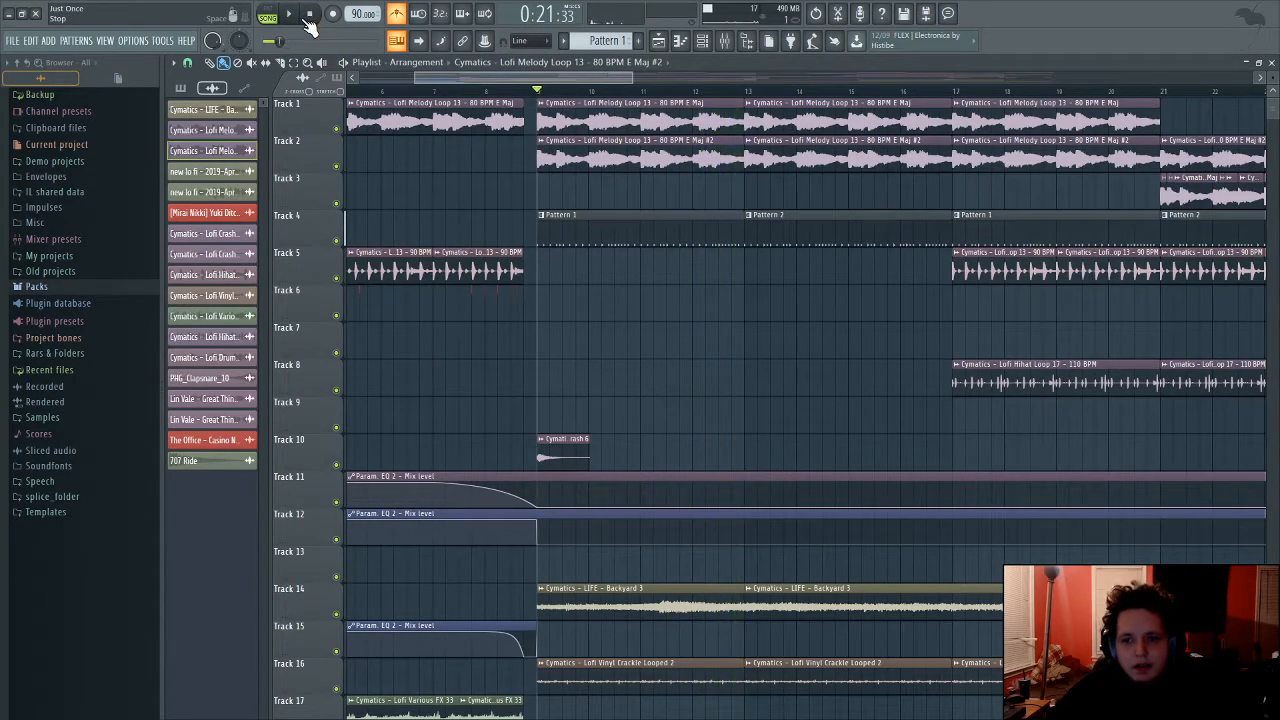
Step: Select Pattern 1 in the playlist and show all channels of its drum sequence in the channel rack
click(689, 220)
click(703, 41)
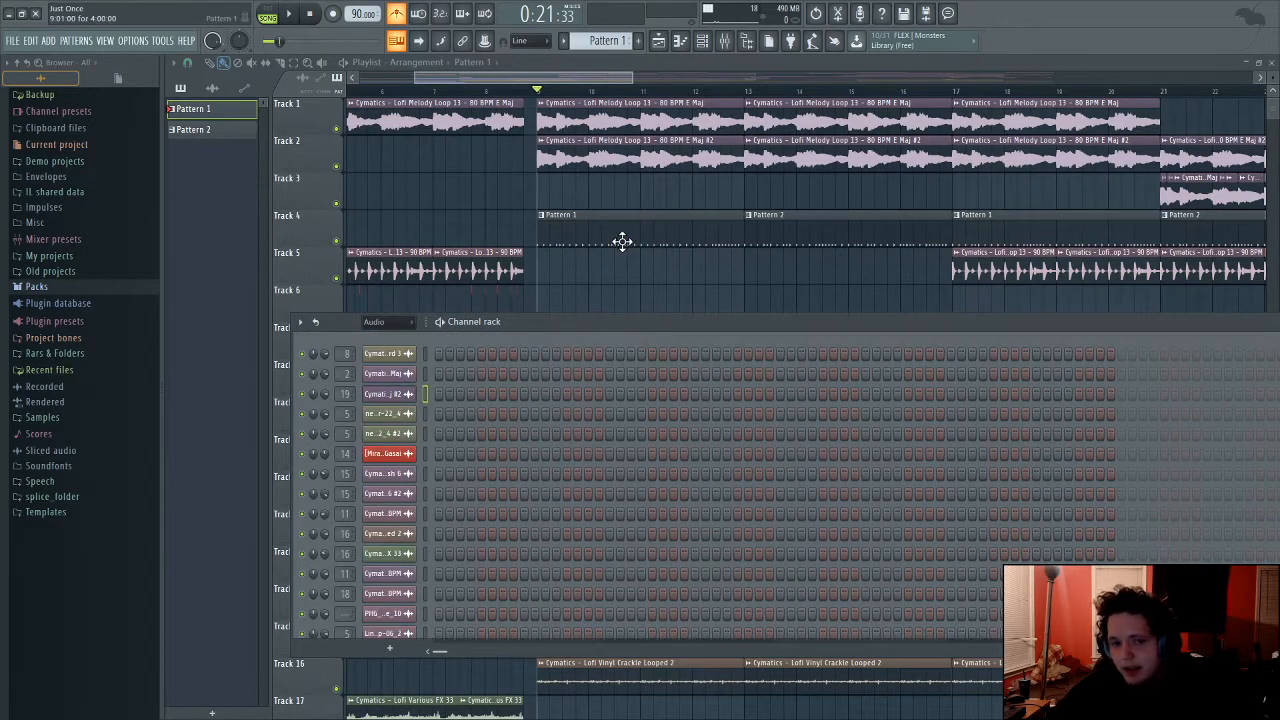
click(623, 244)
click(703, 41)
click(374, 321)
click(379, 340)
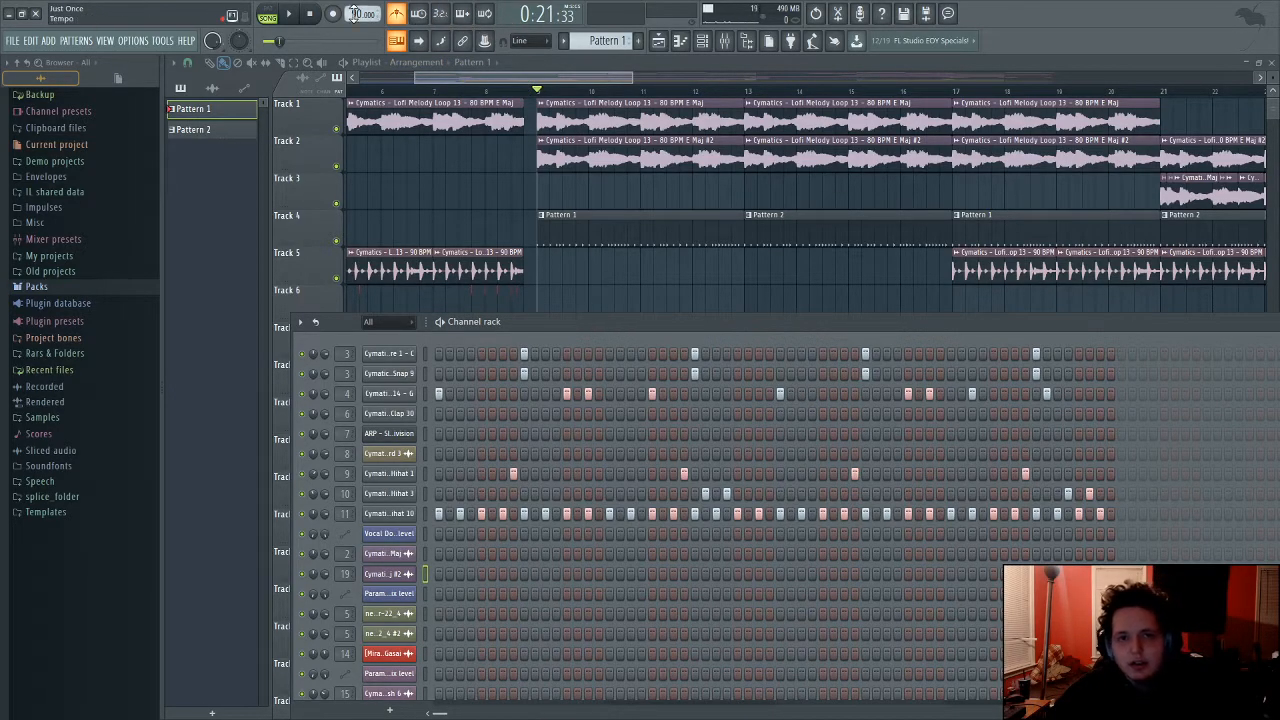
Step: Demonstrate switching between song and pattern mode, and play Pattern 1 on its own in pattern mode
click(268, 18)
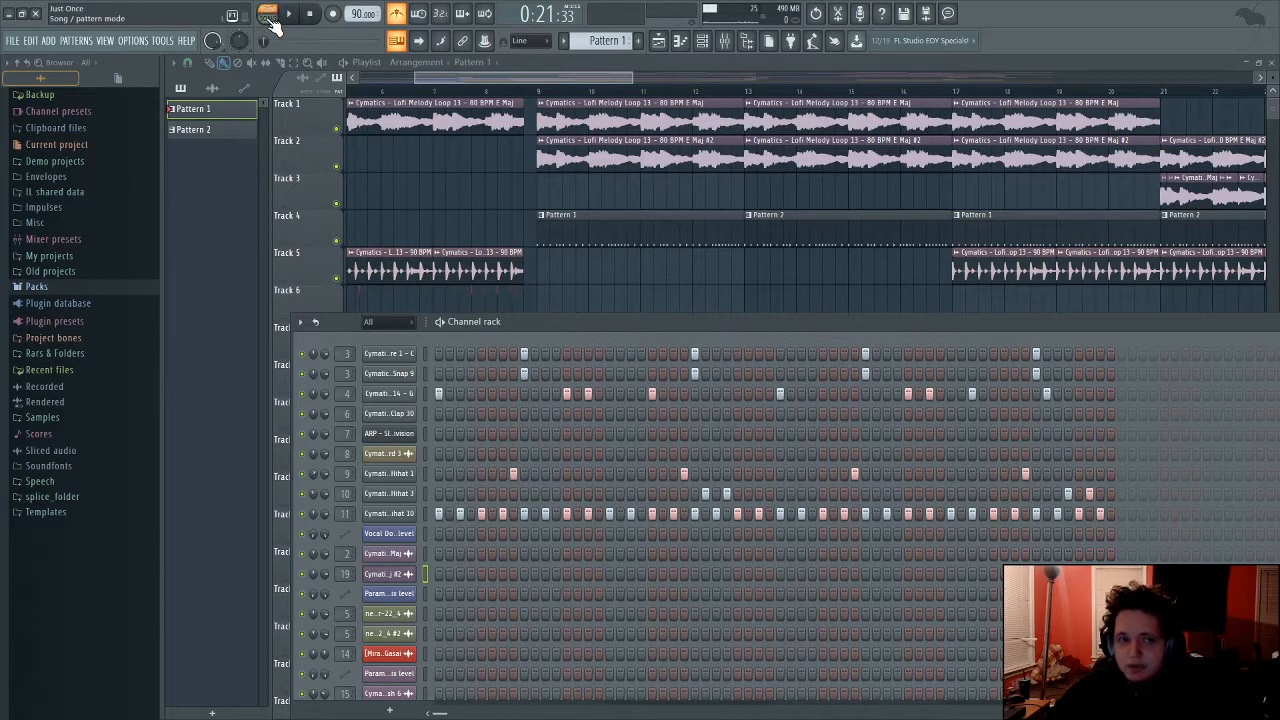
click(268, 18)
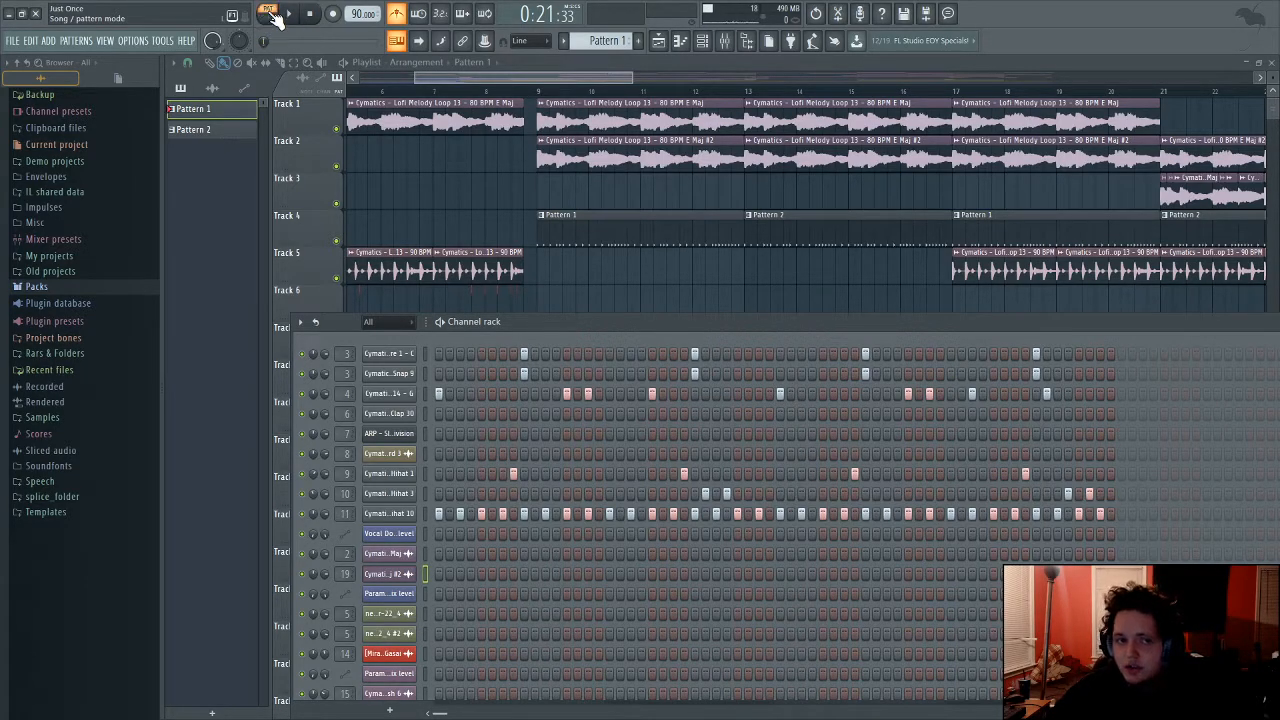
click(269, 16)
click(270, 15)
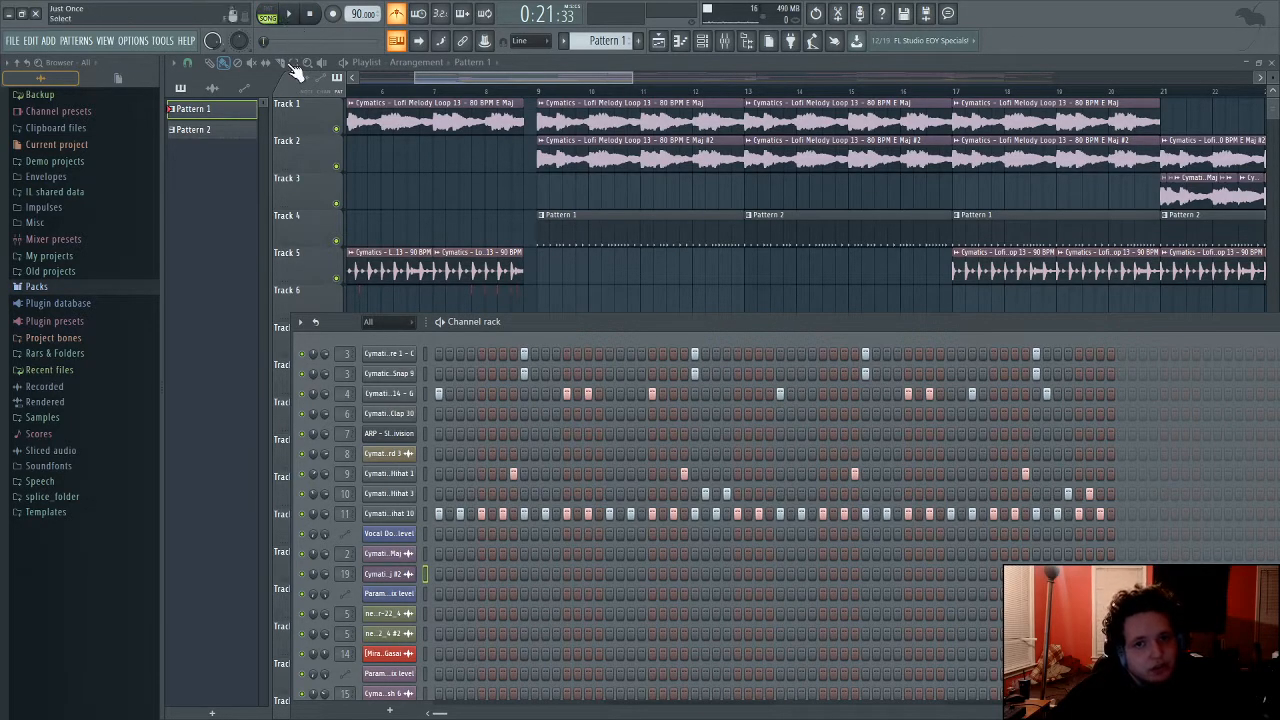
click(270, 16)
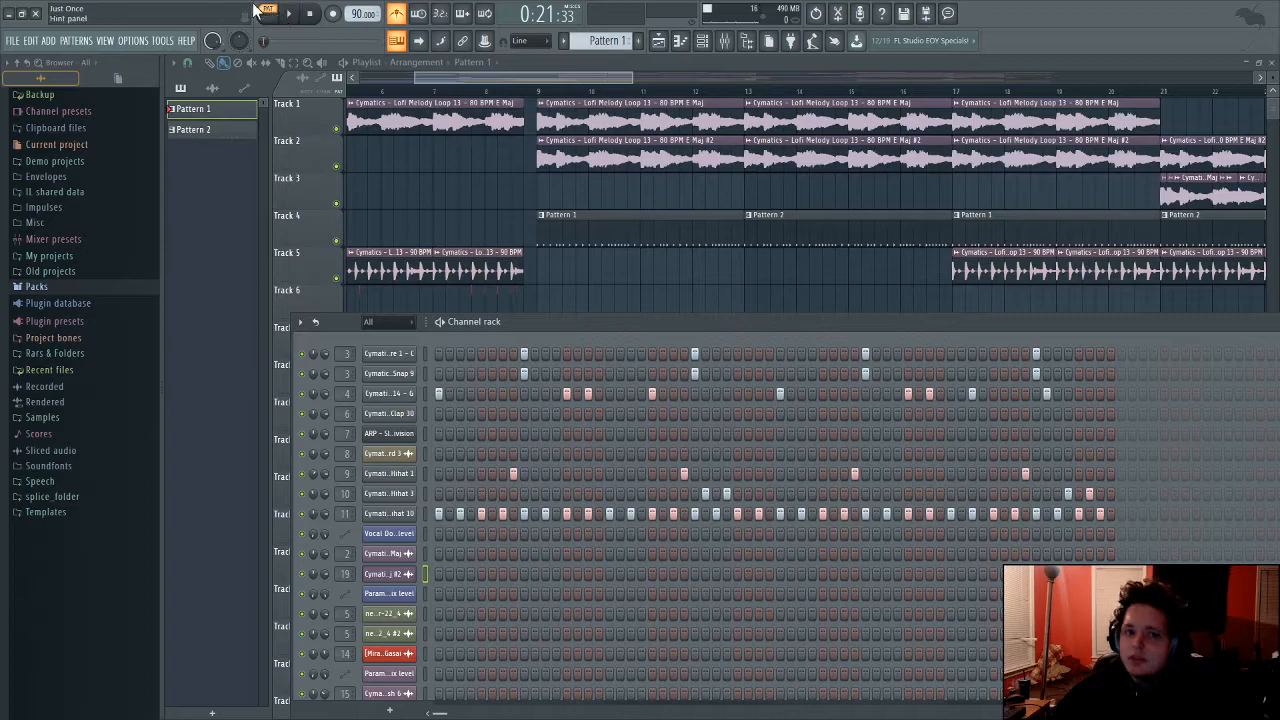
click(291, 15)
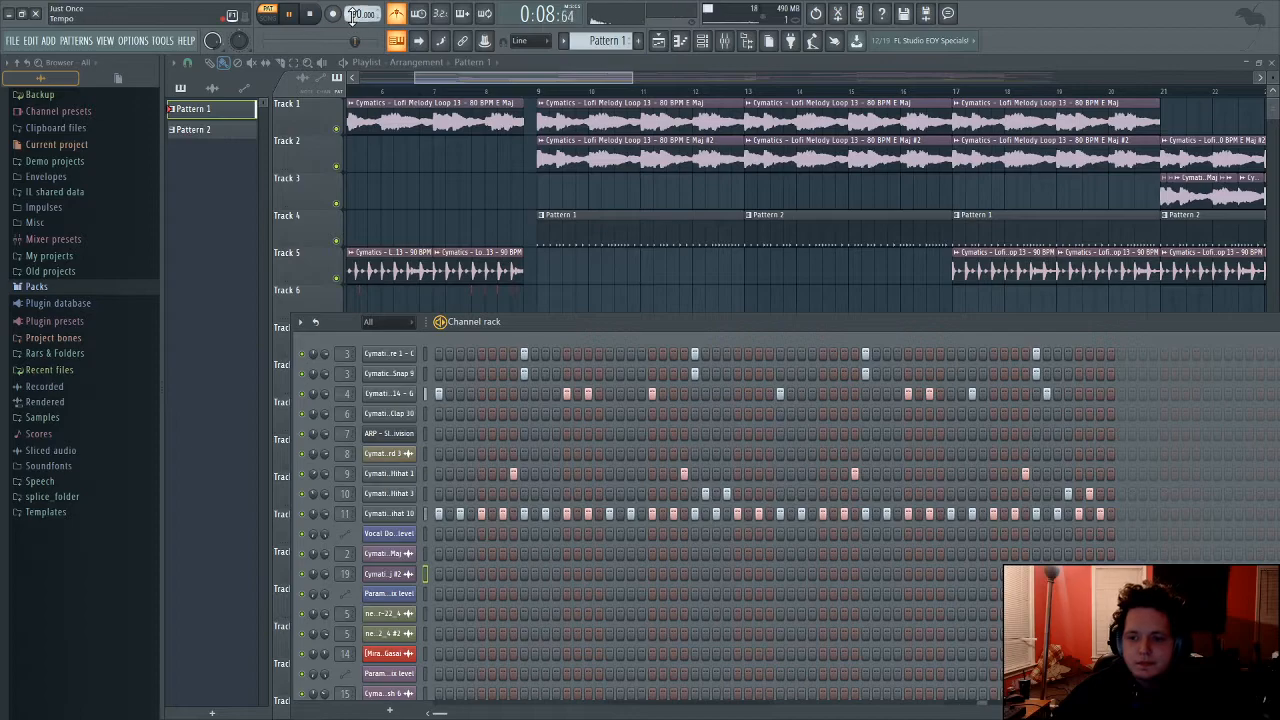
click(313, 18)
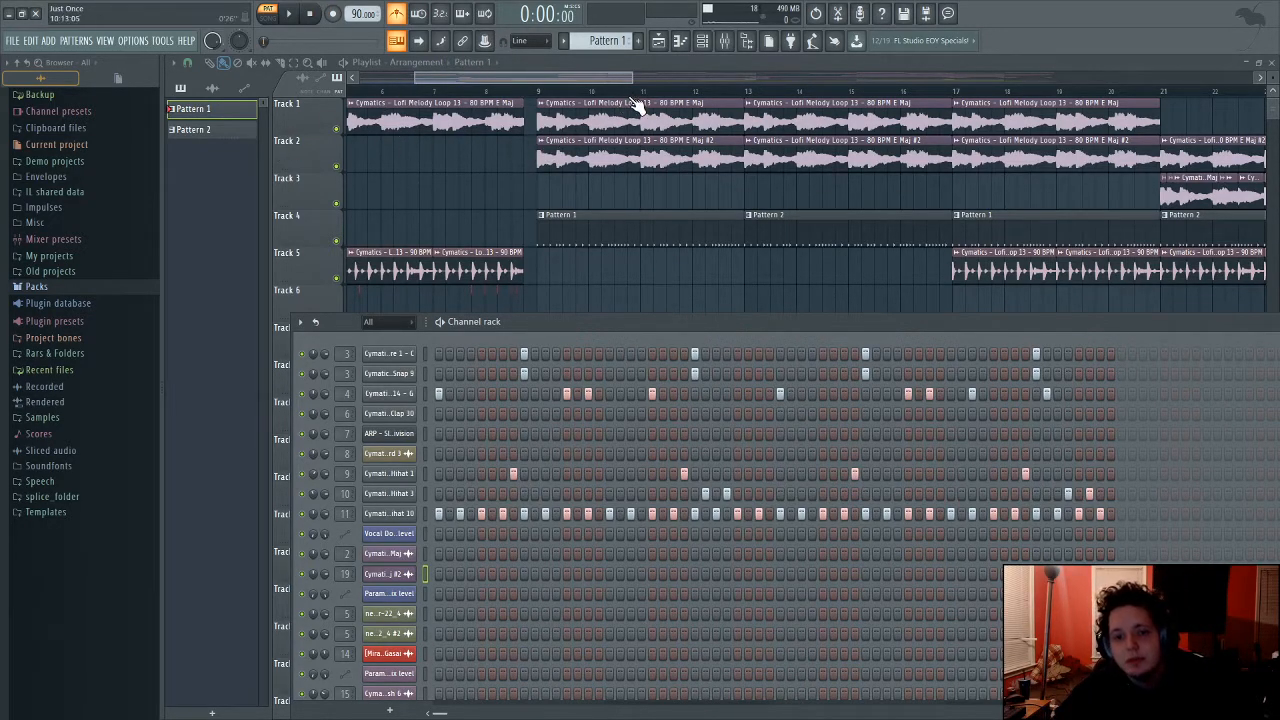
Step: Look over the wider arrangement in the playlist and view the project's patterns in the project picker
drag(630, 79, 1033, 157)
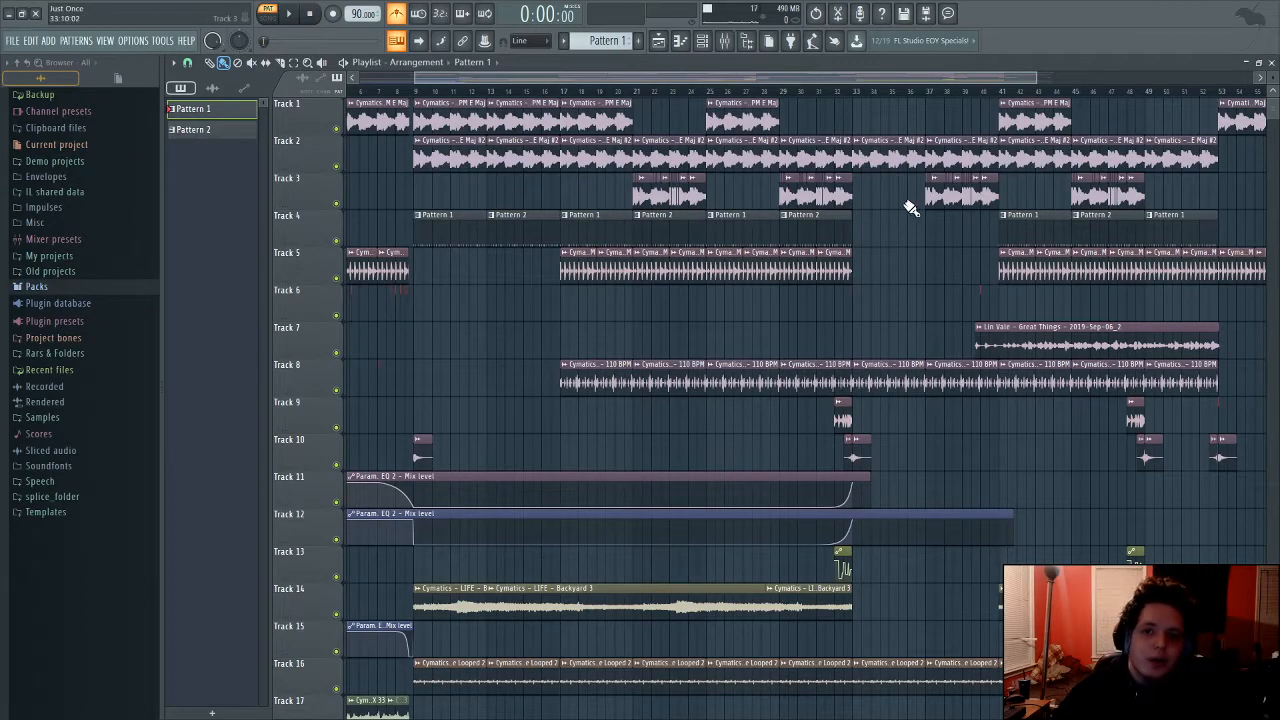
middle_click(545, 360)
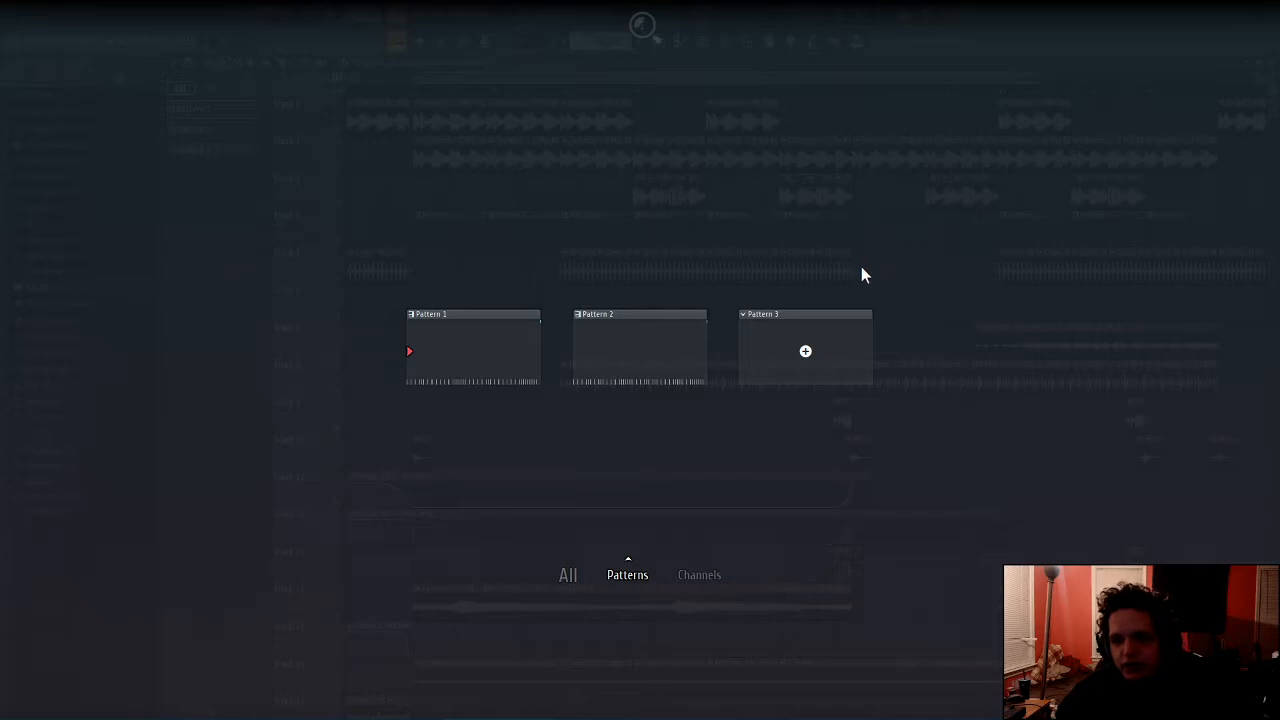
click(894, 362)
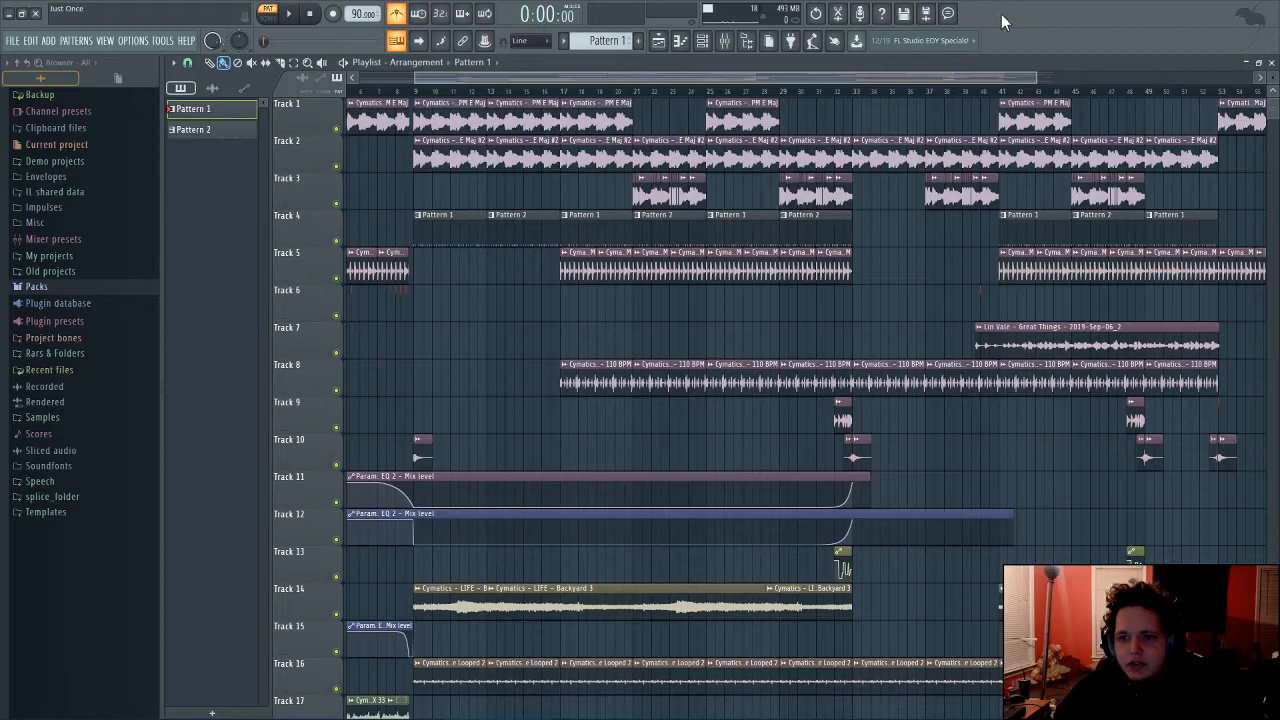
drag(1036, 74, 865, 86)
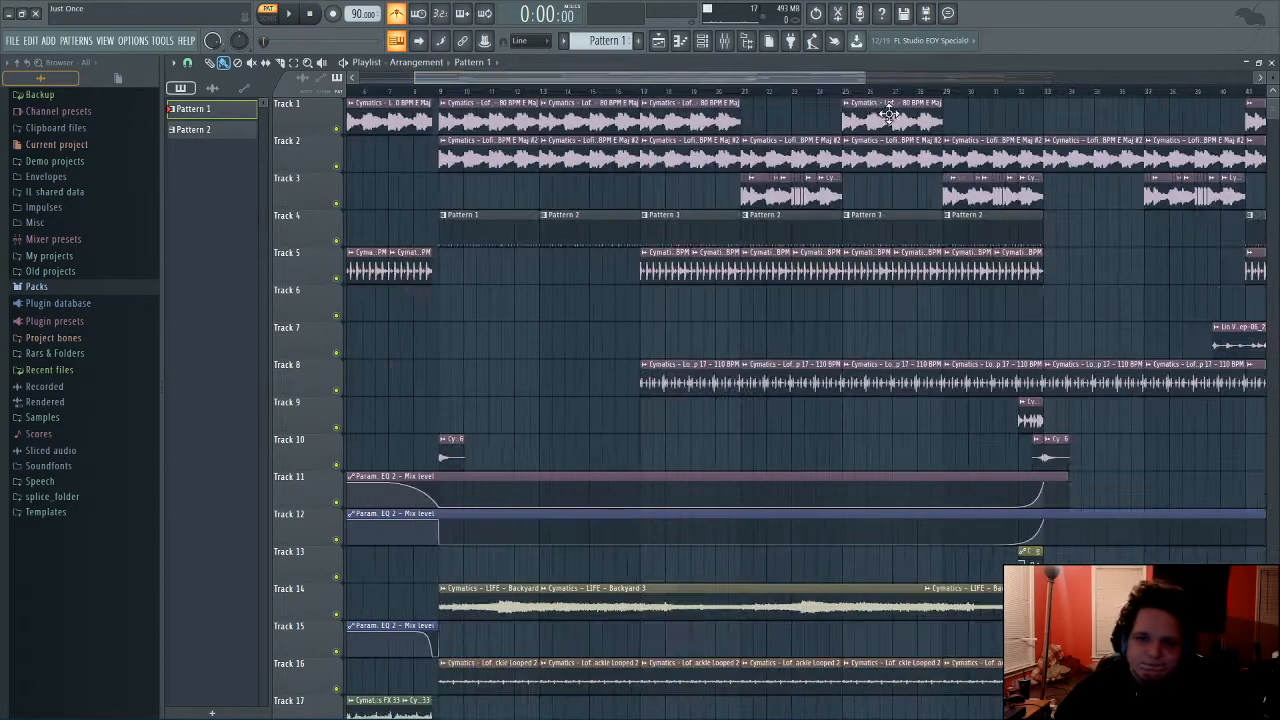
click(728, 45)
click(727, 45)
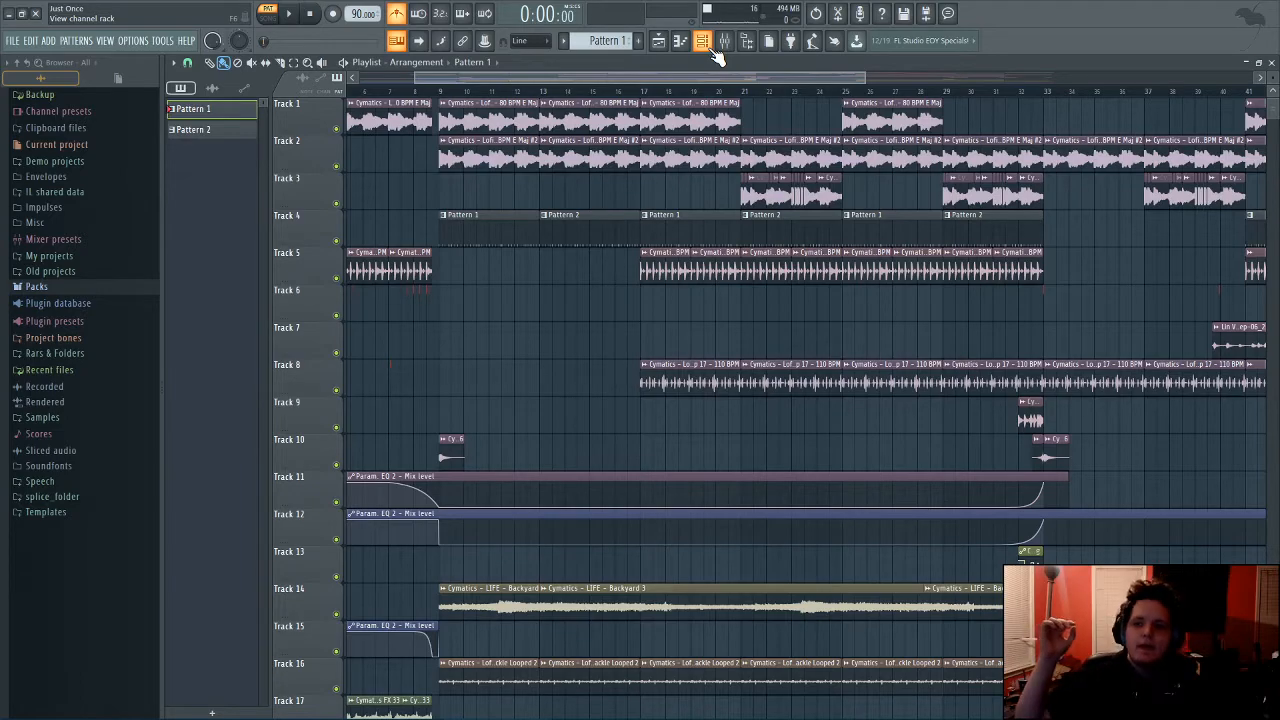
Step: Place the DL Buried loop from the Loops folder of Packs on Track 8 of the playlist
click(30, 420)
click(40, 417)
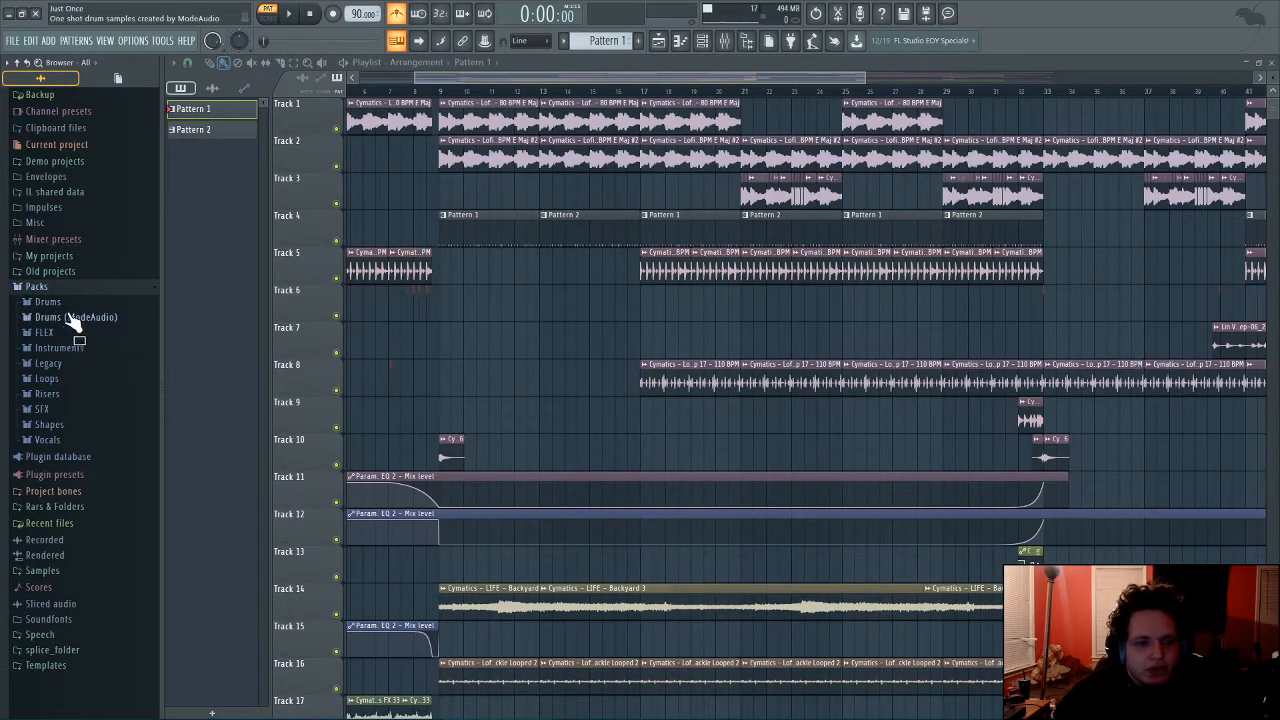
click(48, 381)
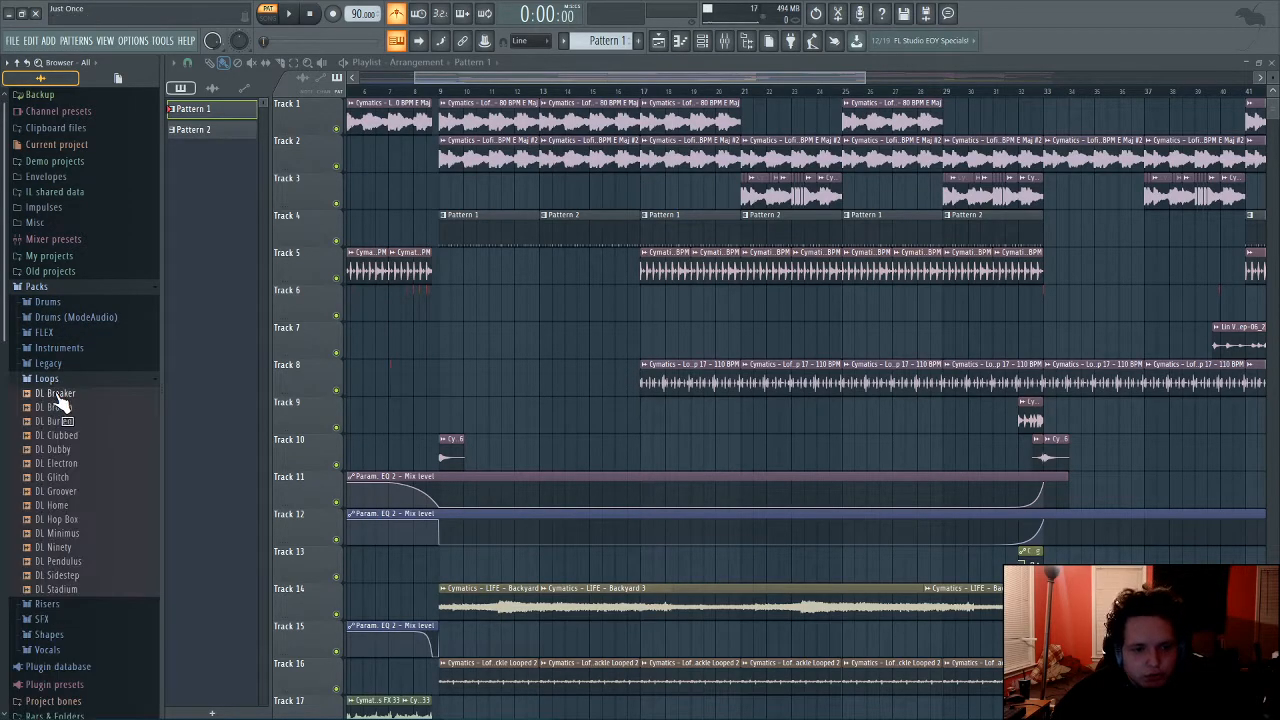
drag(53, 423, 492, 372)
Step: View the channel settings of the DL Buried clip and delete the clip from Track 8
double_click(494, 376)
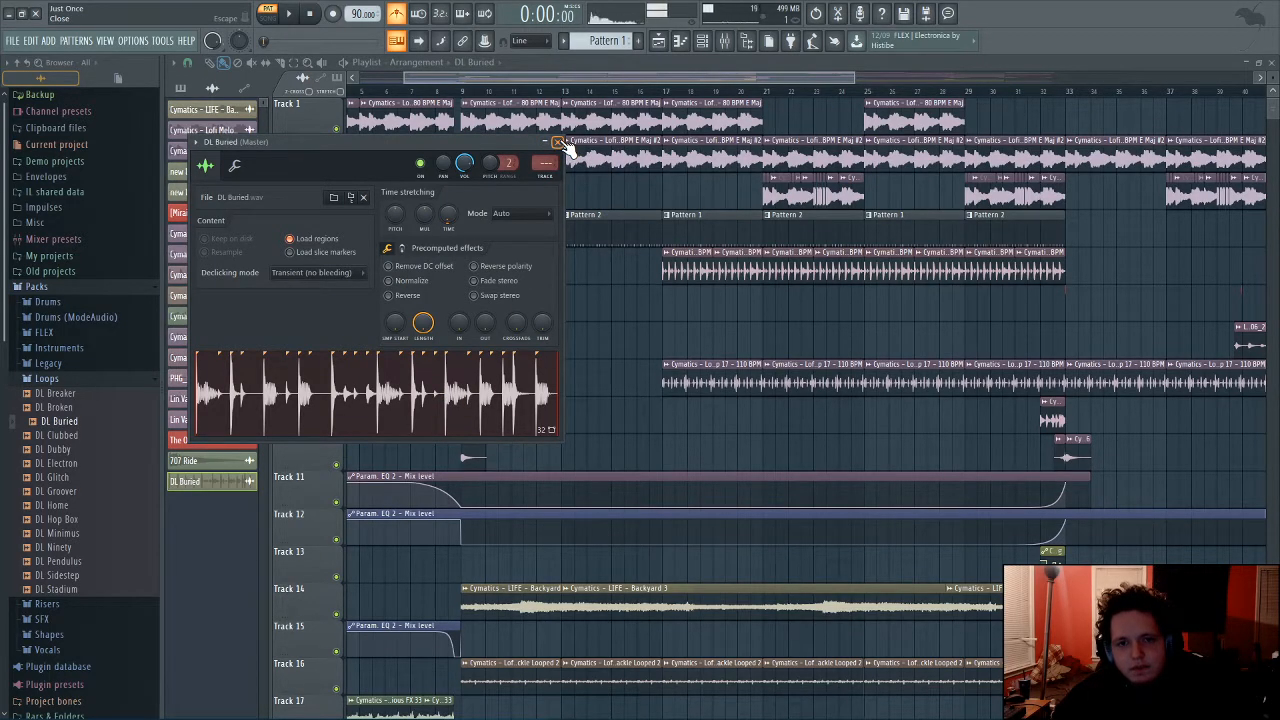
click(558, 143)
right_click(500, 378)
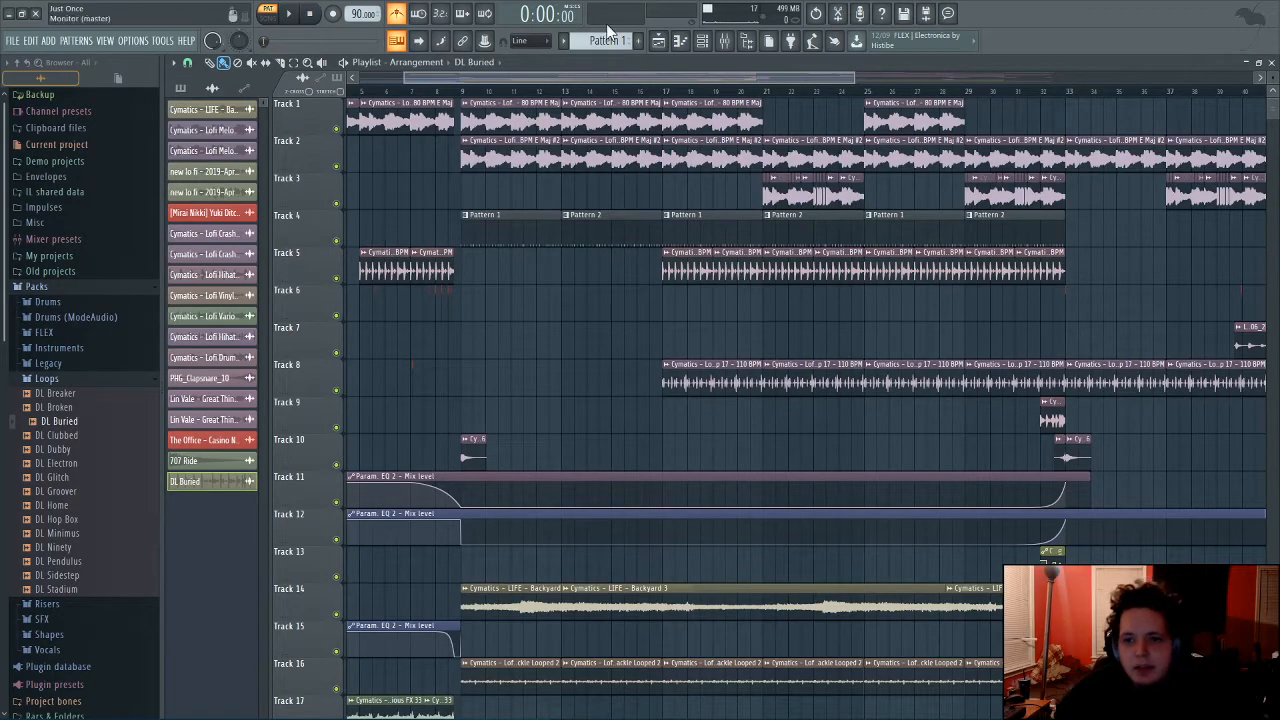
Step: Open the mixer to show its insert tracks beside the Master
click(726, 40)
drag(369, 132, 184, 172)
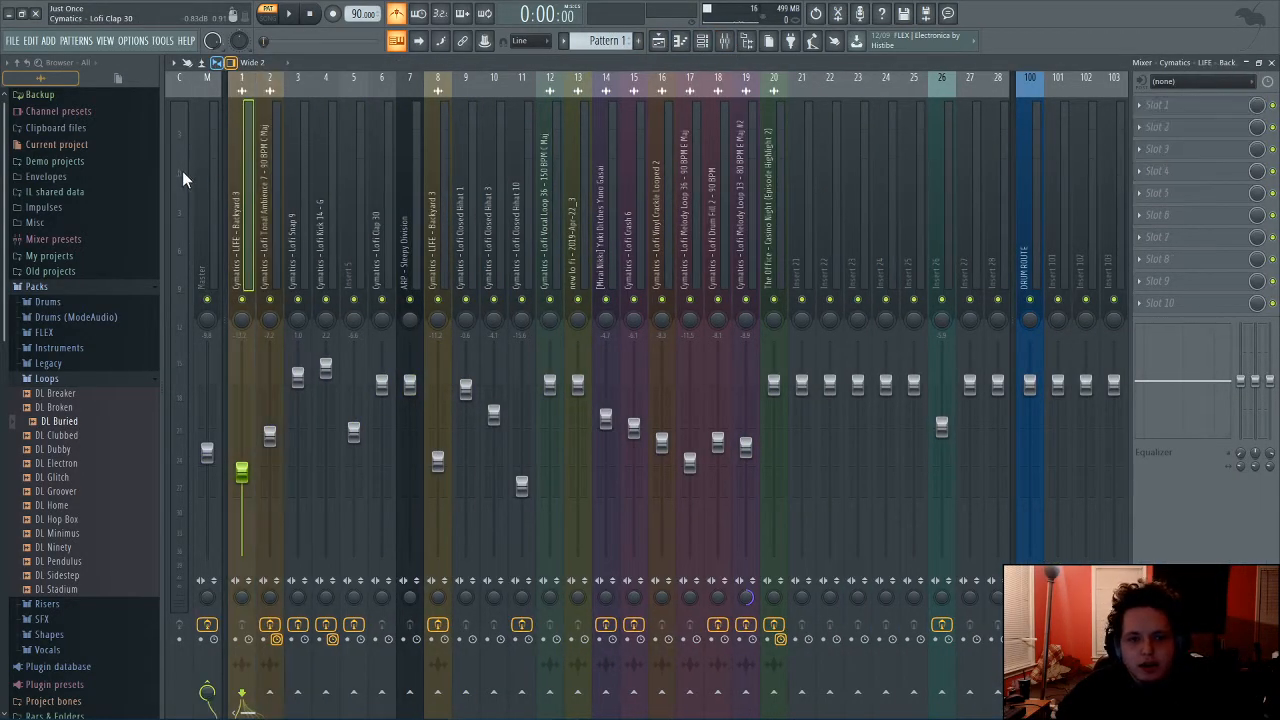
Step: View the effects available for slot 1 of the Cymatics - LIFE - Backyard 3 insert and close the mixer
click(1180, 112)
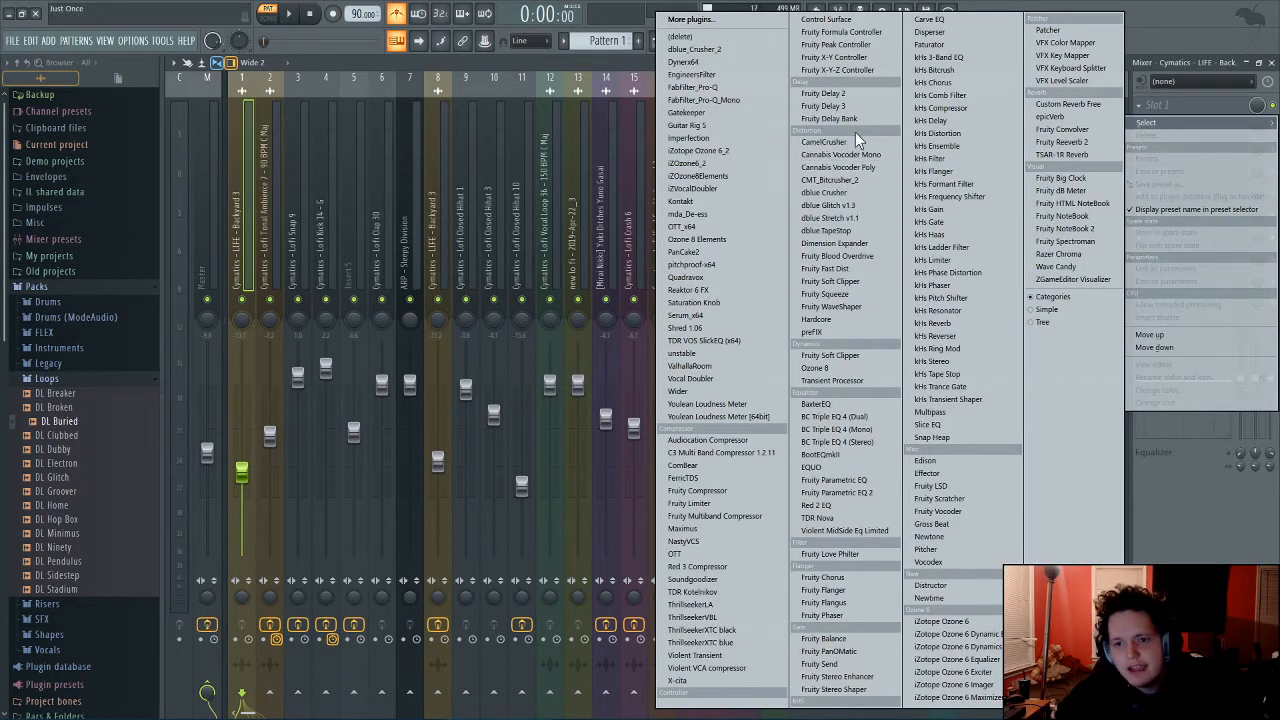
click(1185, 115)
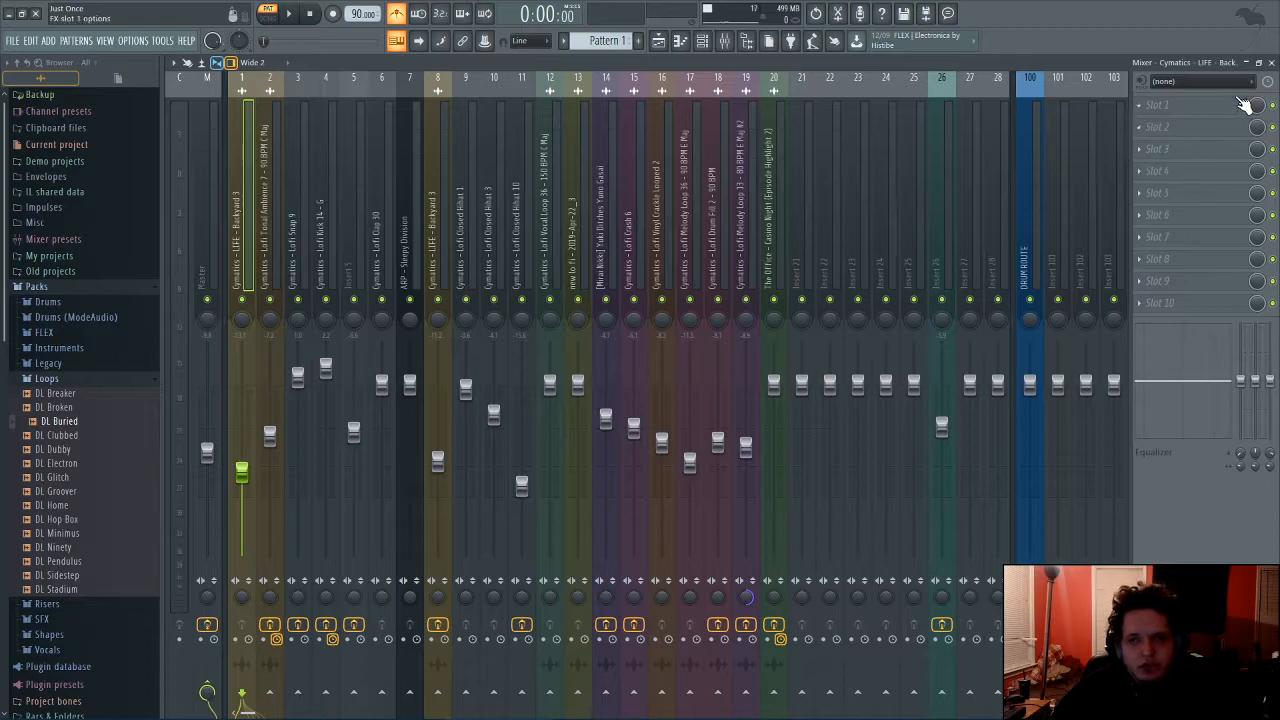
click(1268, 62)
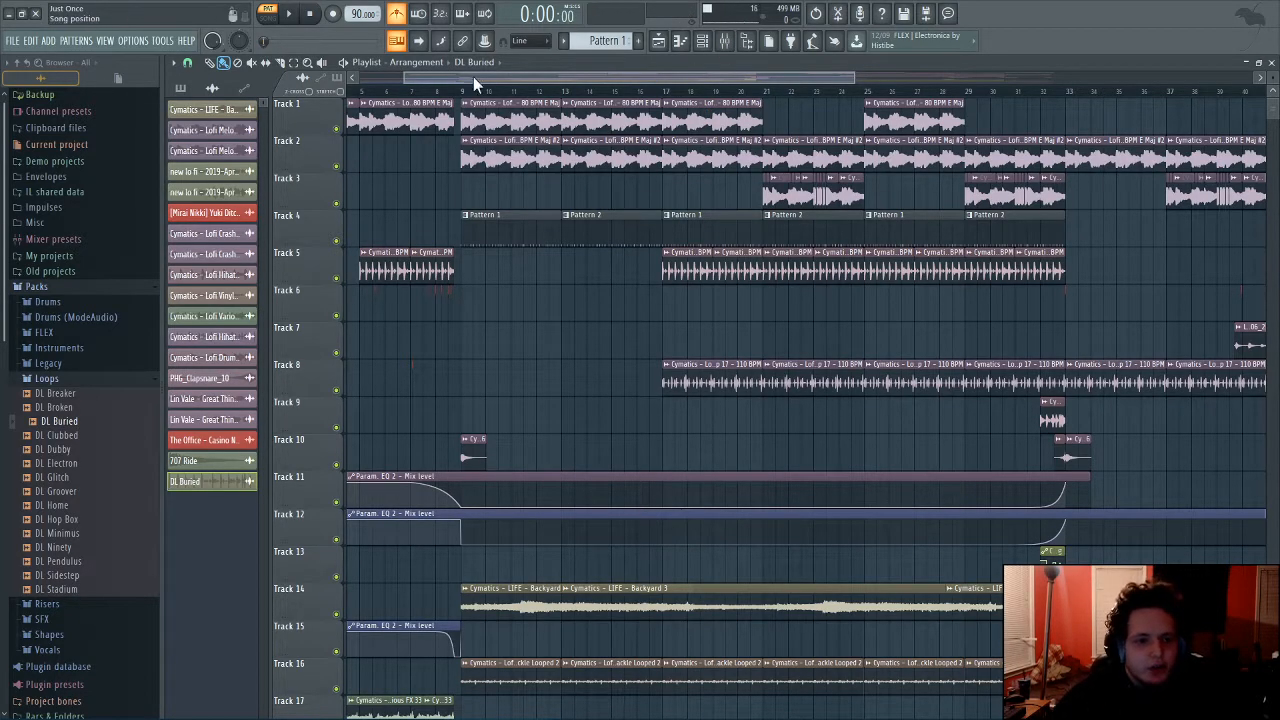
Step: Collapse the Loops and Packs folders in the browser and list the project's patterns beside the playlist
click(58, 379)
click(72, 288)
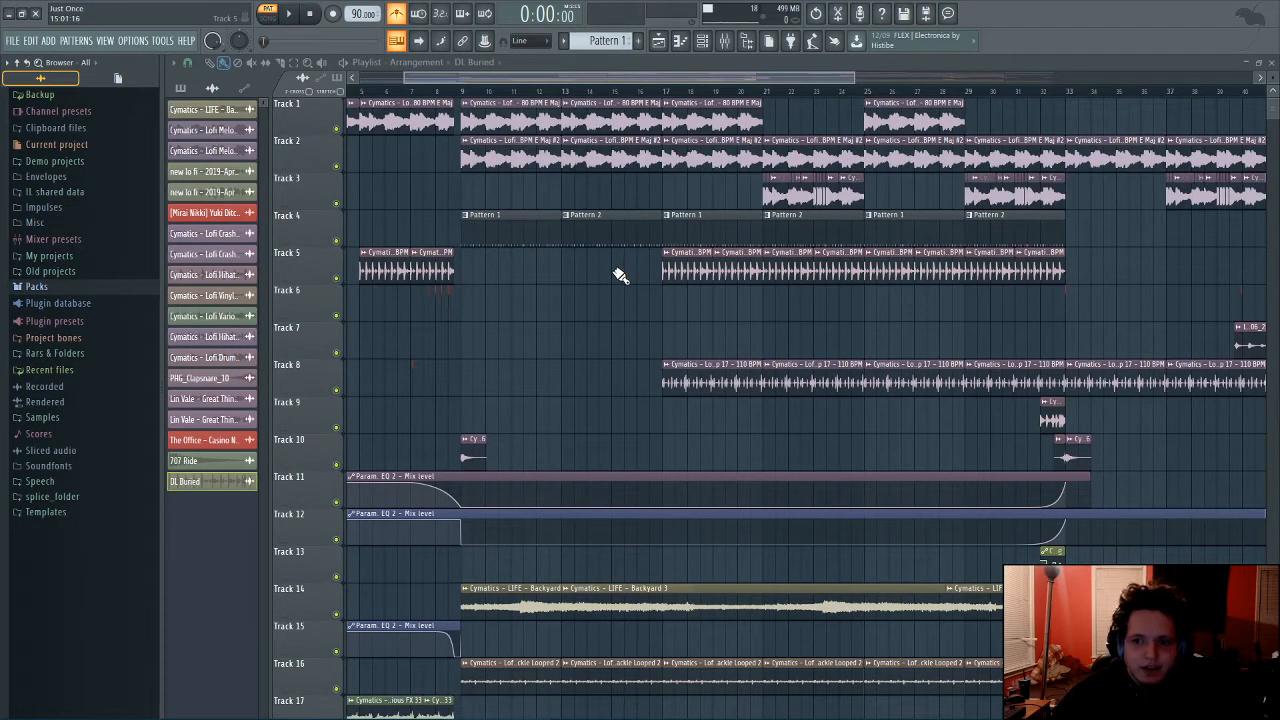
drag(857, 76, 950, 78)
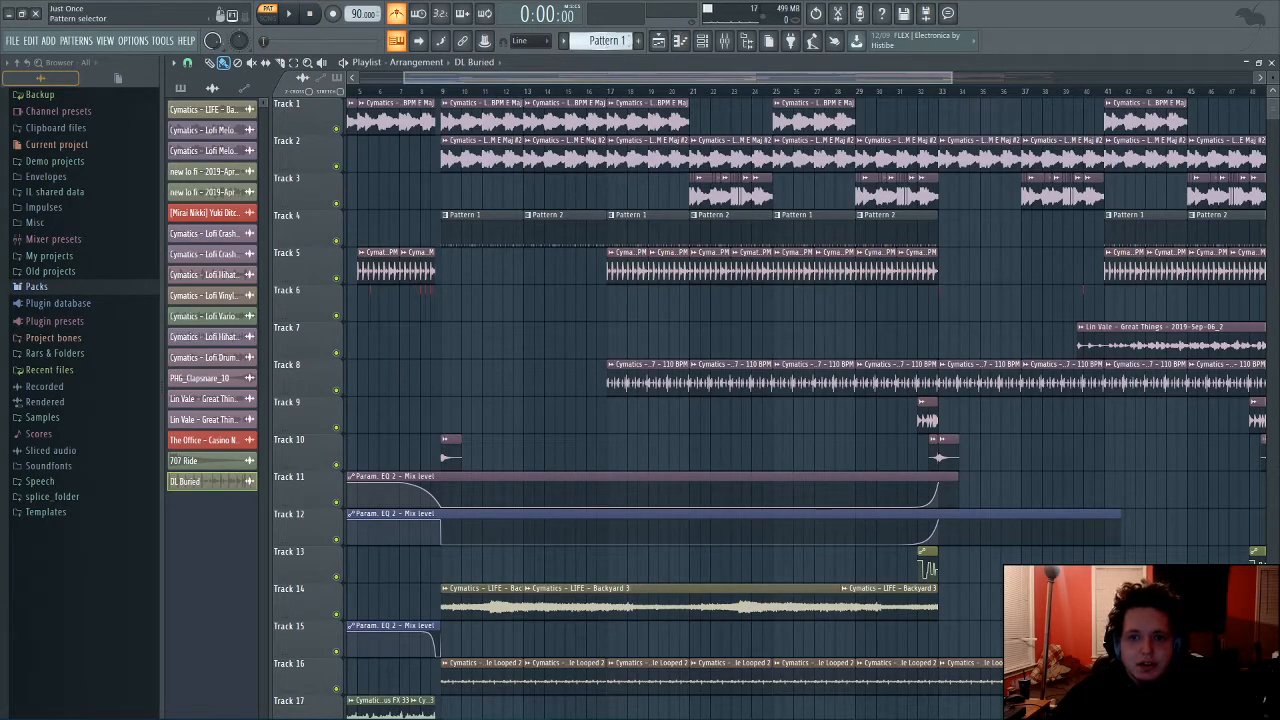
click(605, 38)
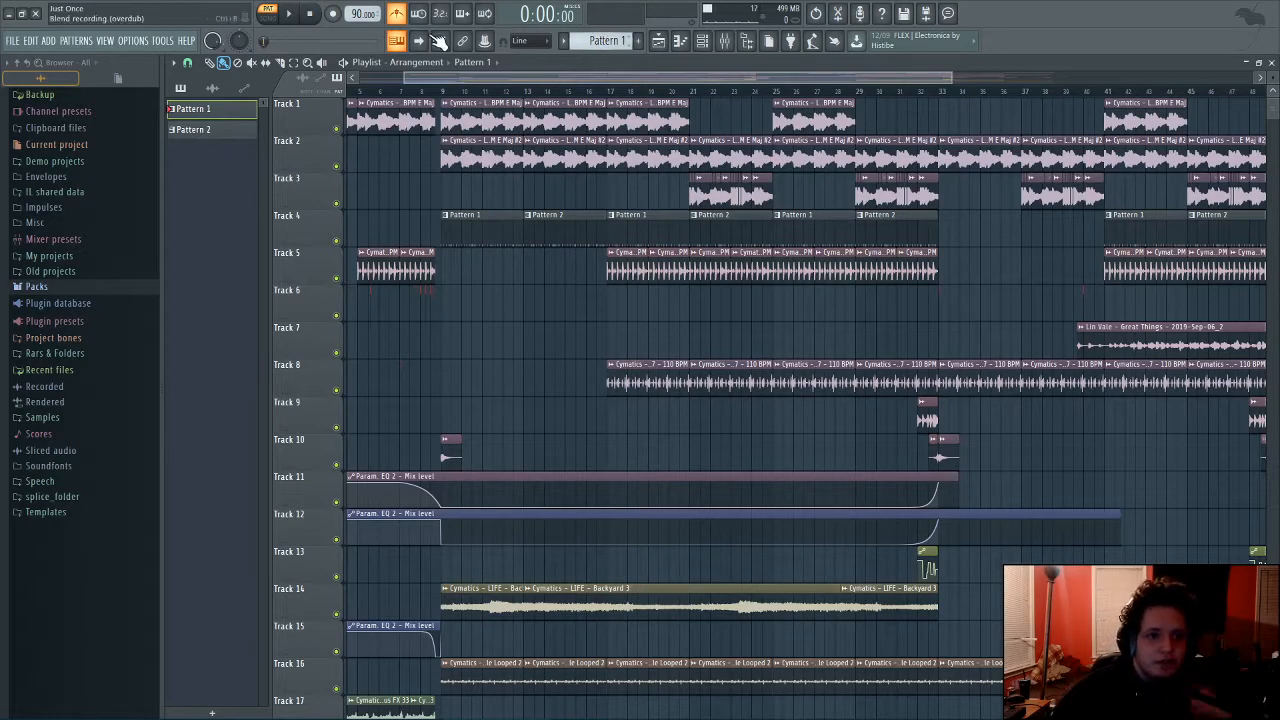
Step: Browse the Kicks in the Drums folder of Packs, audition the Bracke Kick sample and collapse the folders again
click(41, 291)
click(42, 292)
click(42, 290)
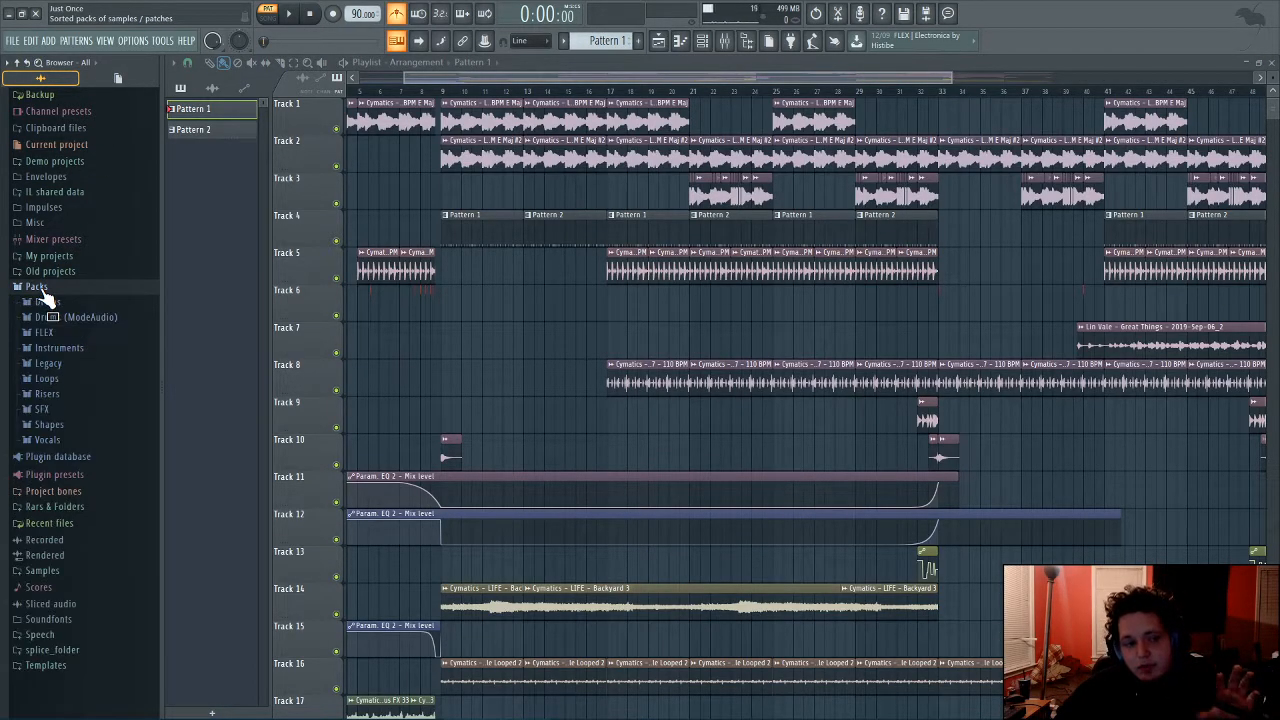
click(50, 303)
click(57, 349)
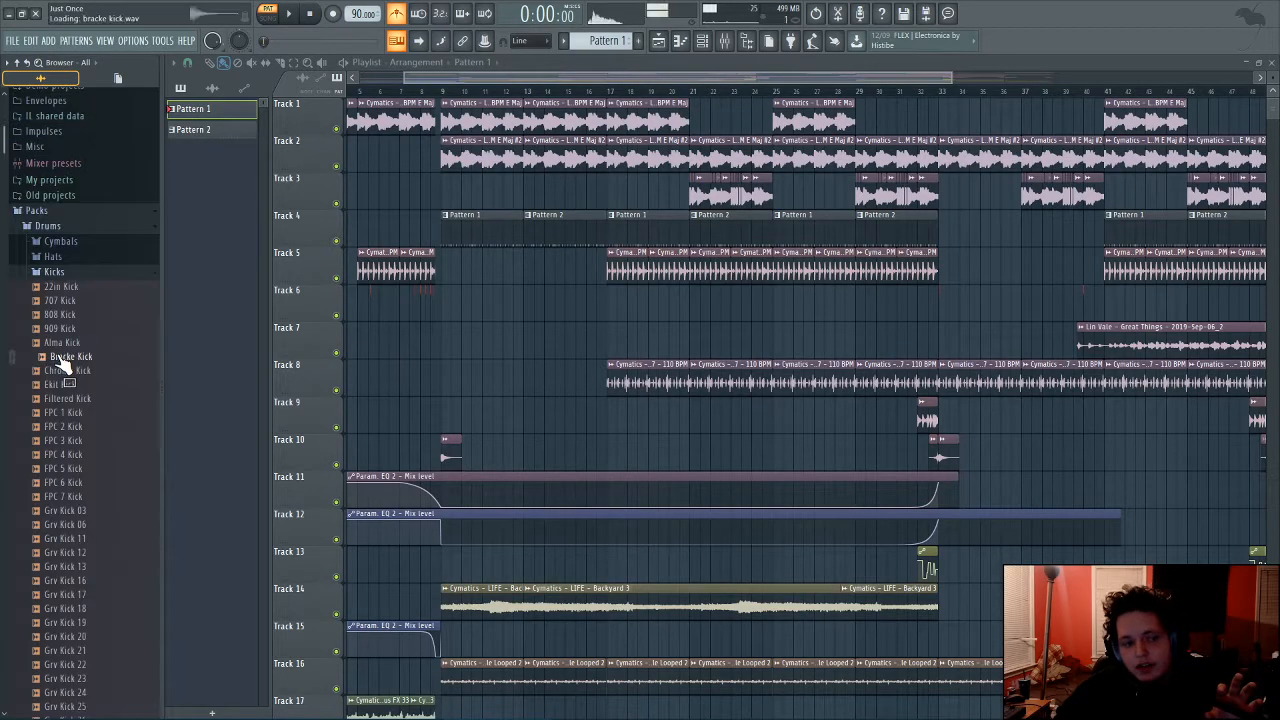
click(80, 272)
click(85, 230)
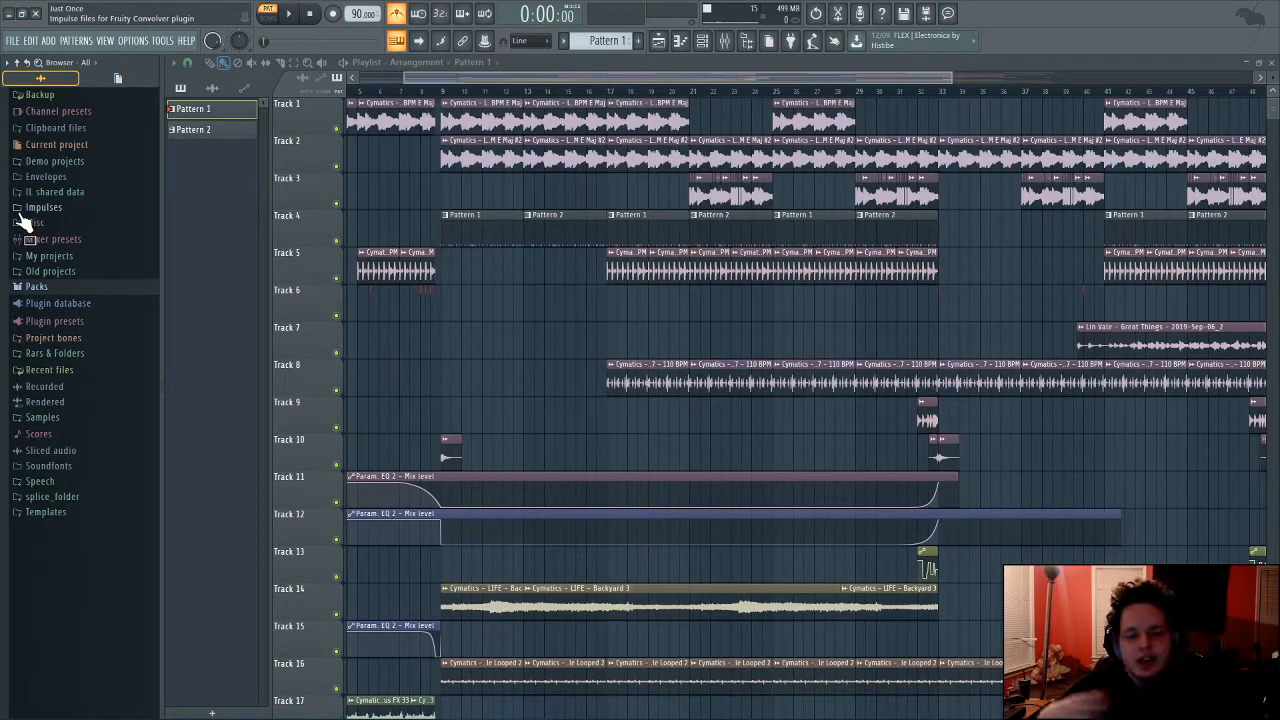
drag(22, 222, 60, 290)
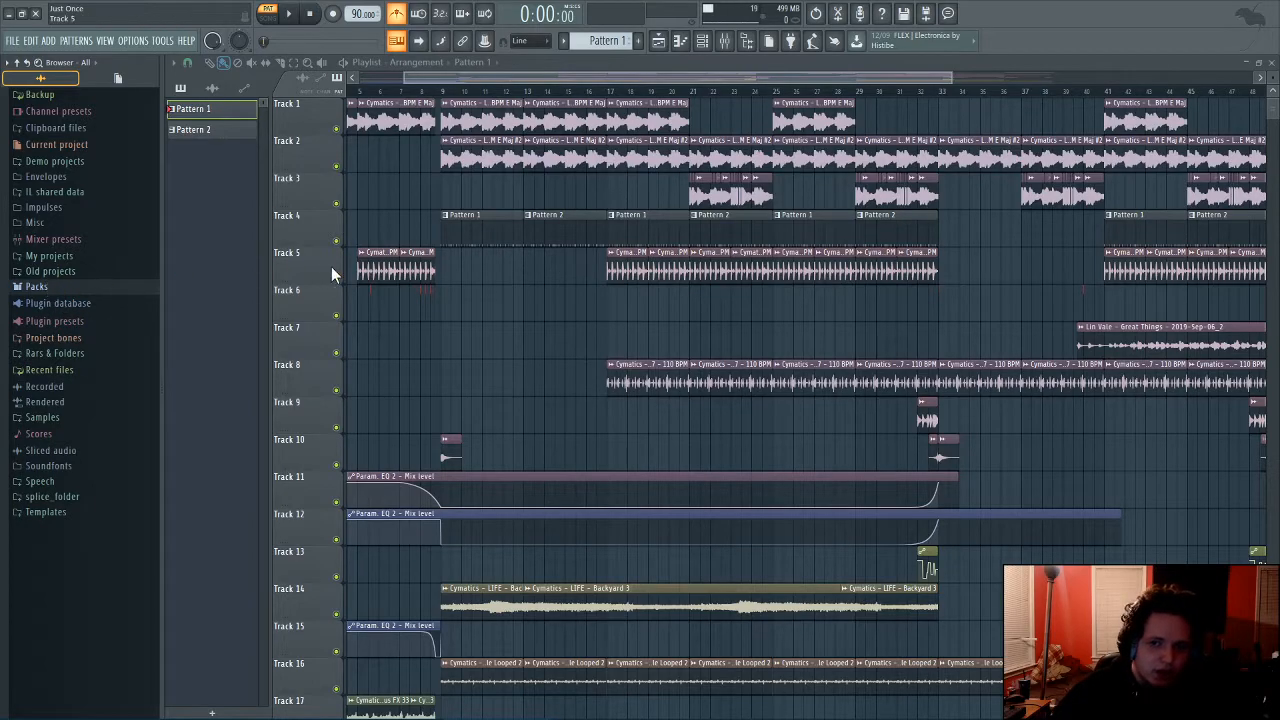
Step: View the mixer, bring up the channel rack for Pattern 1 and briefly view the piano roll
click(726, 41)
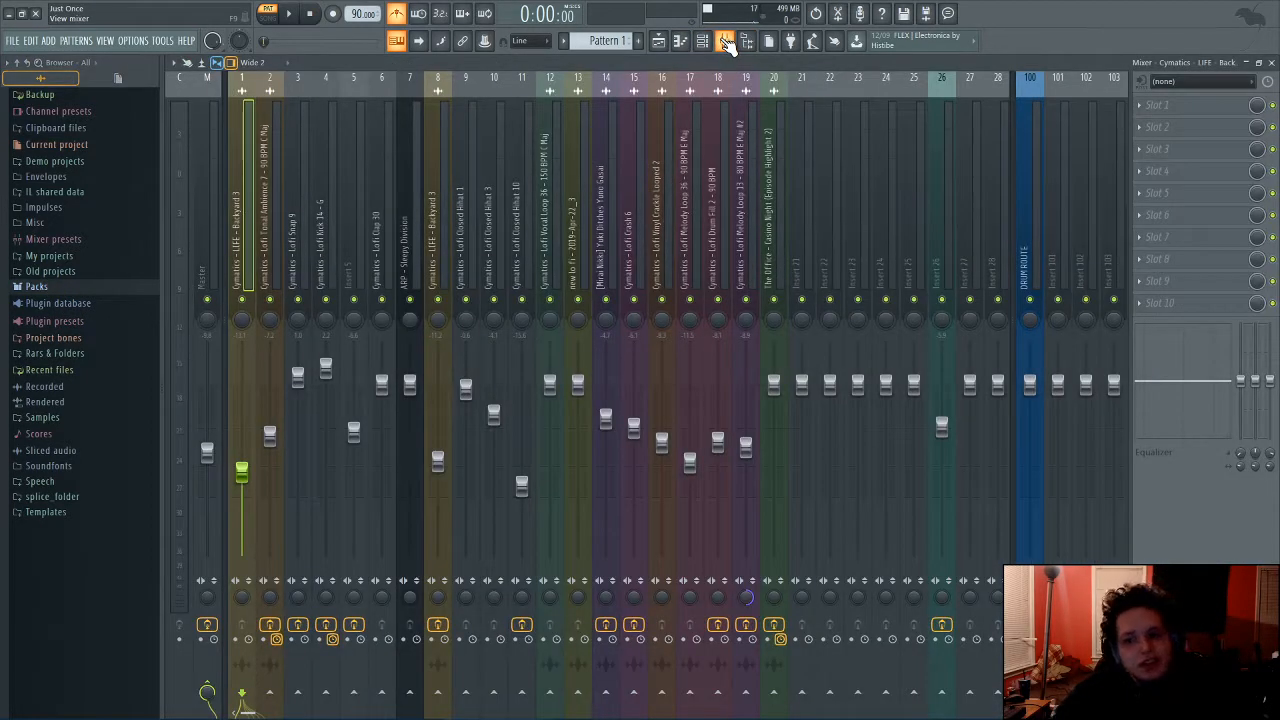
click(726, 41)
click(703, 41)
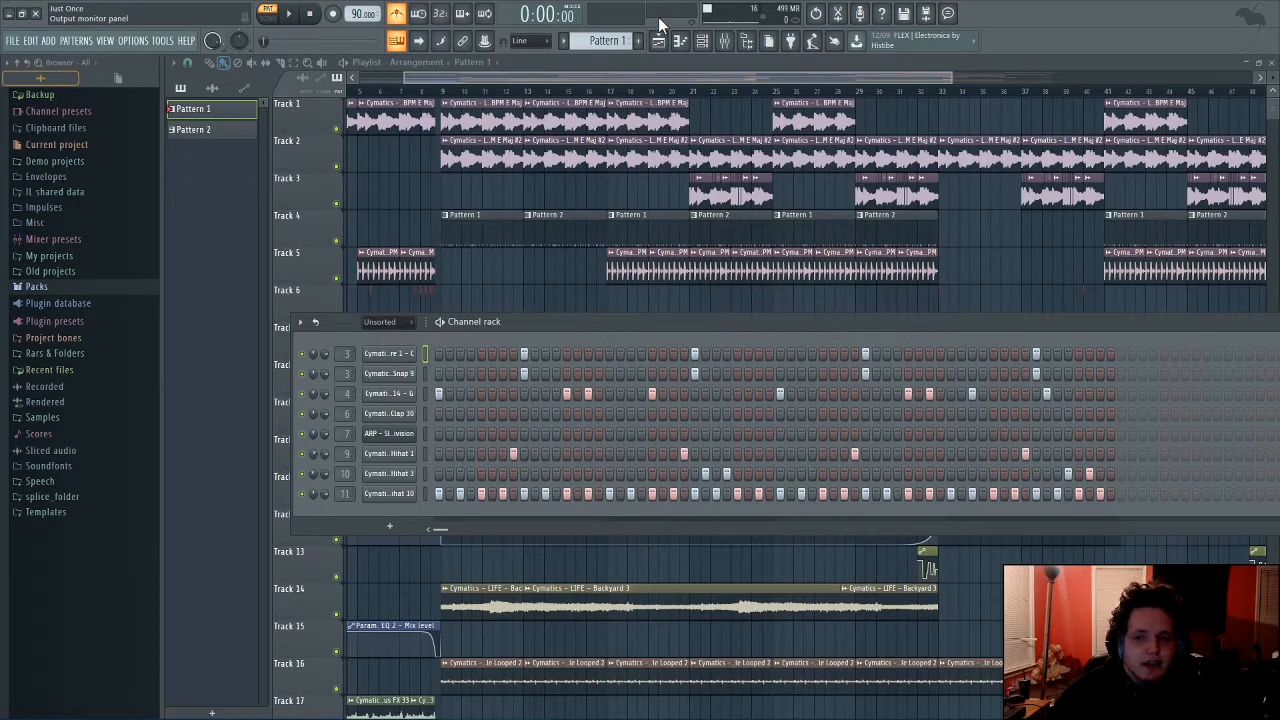
click(680, 42)
click(682, 43)
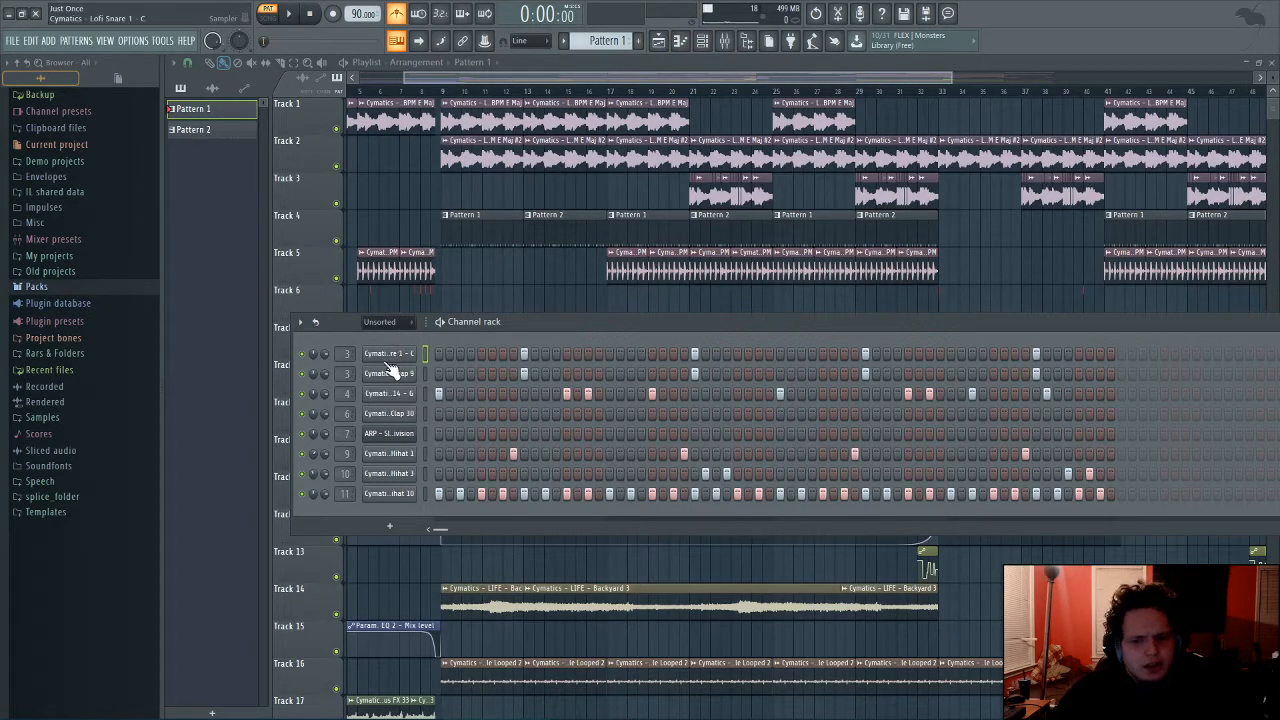
Step: Open the Serum instrument of the ARP - Sleepy Division channel, move its window aside and play some notes on it
click(392, 436)
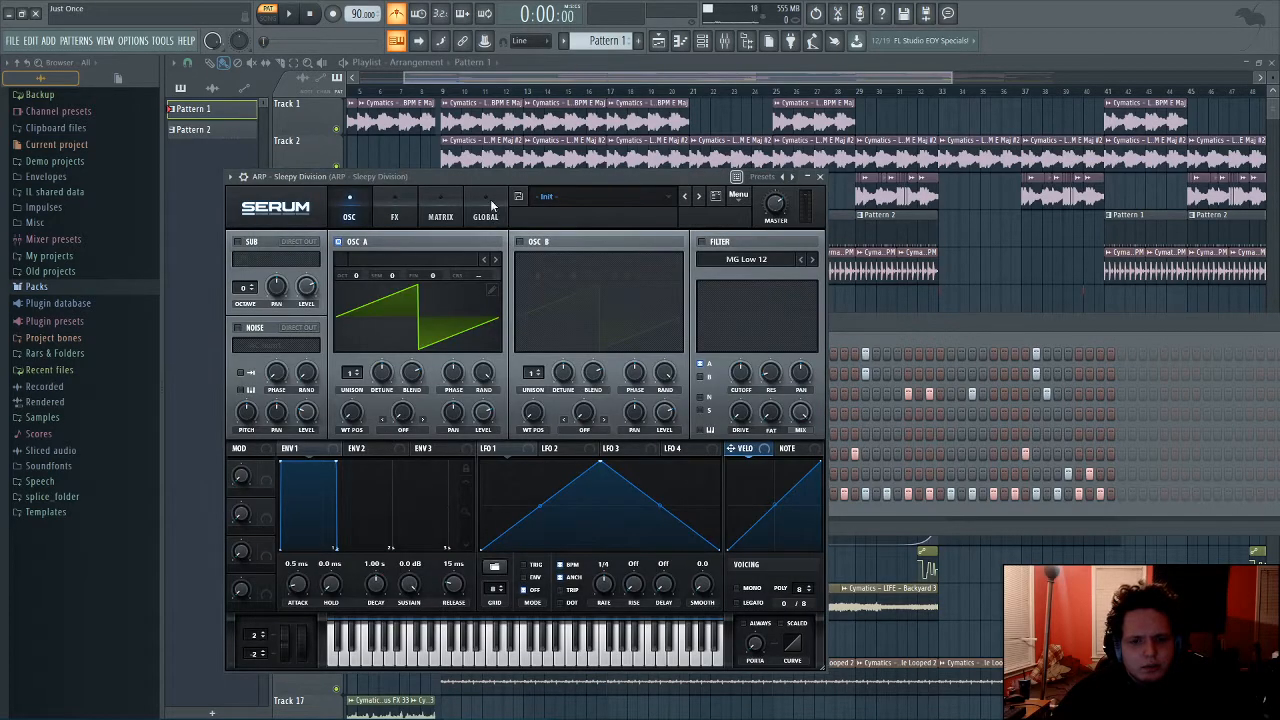
drag(491, 179, 787, 96)
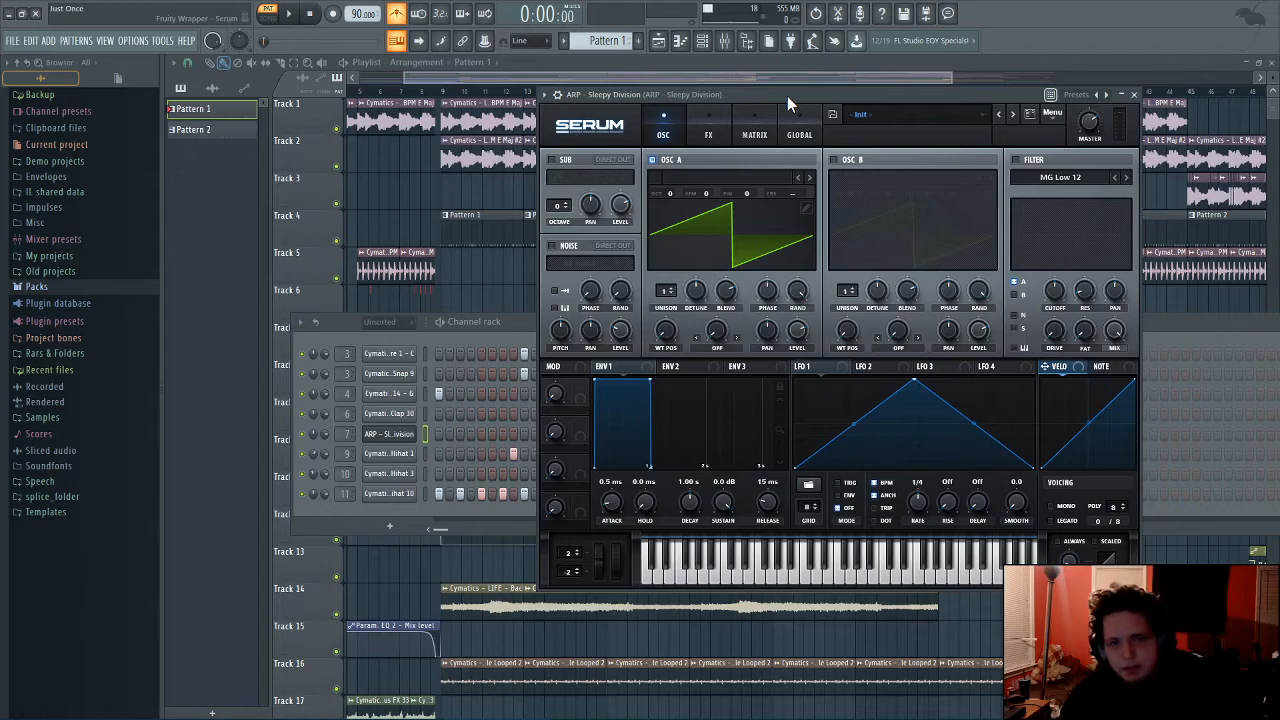
key(g)
key(m)
key(period)
key(g)
key(m)
key(period)
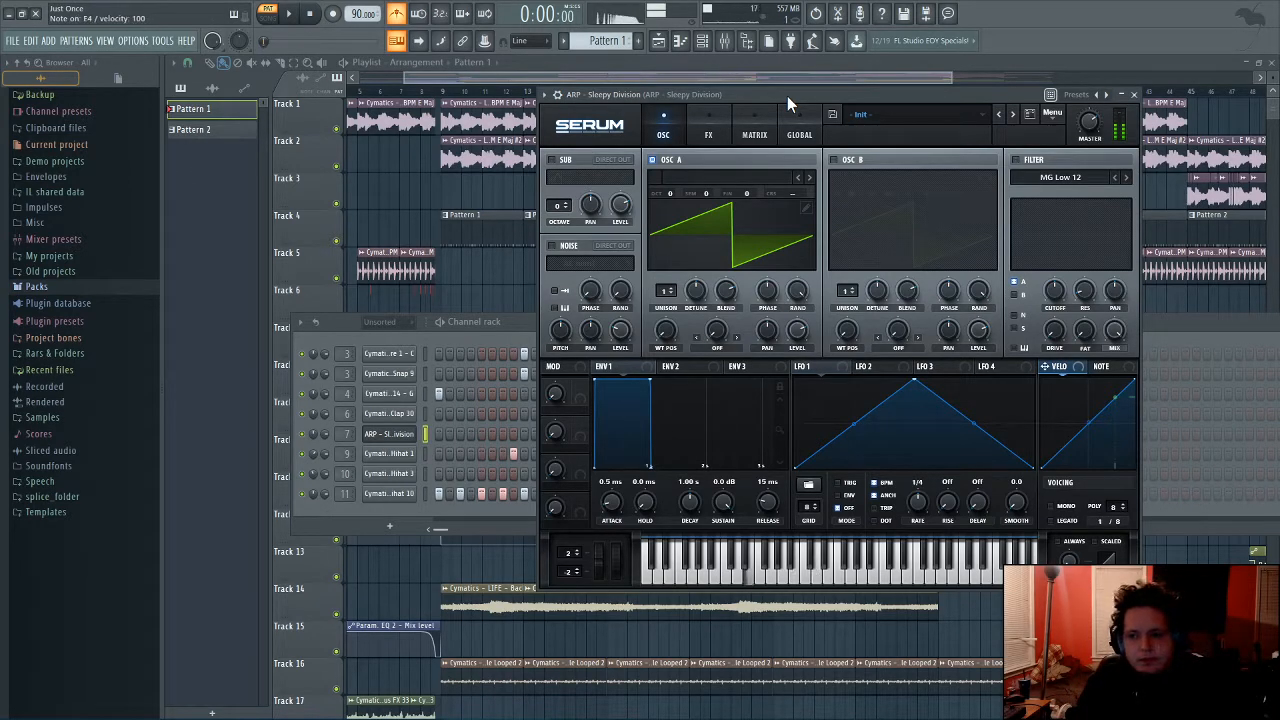
key(c)
key(m)
key(period)
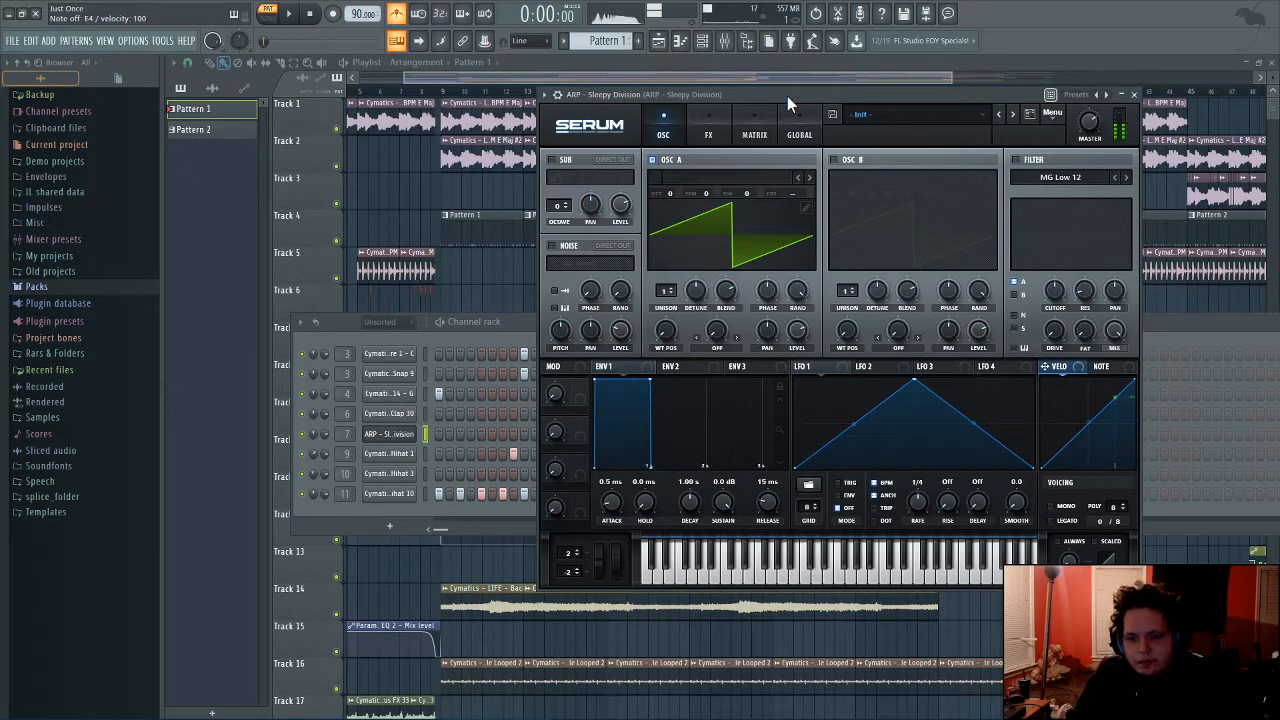
Step: Look through the channel options and the instrument plugins that can be added to the channel rack
right_click(402, 347)
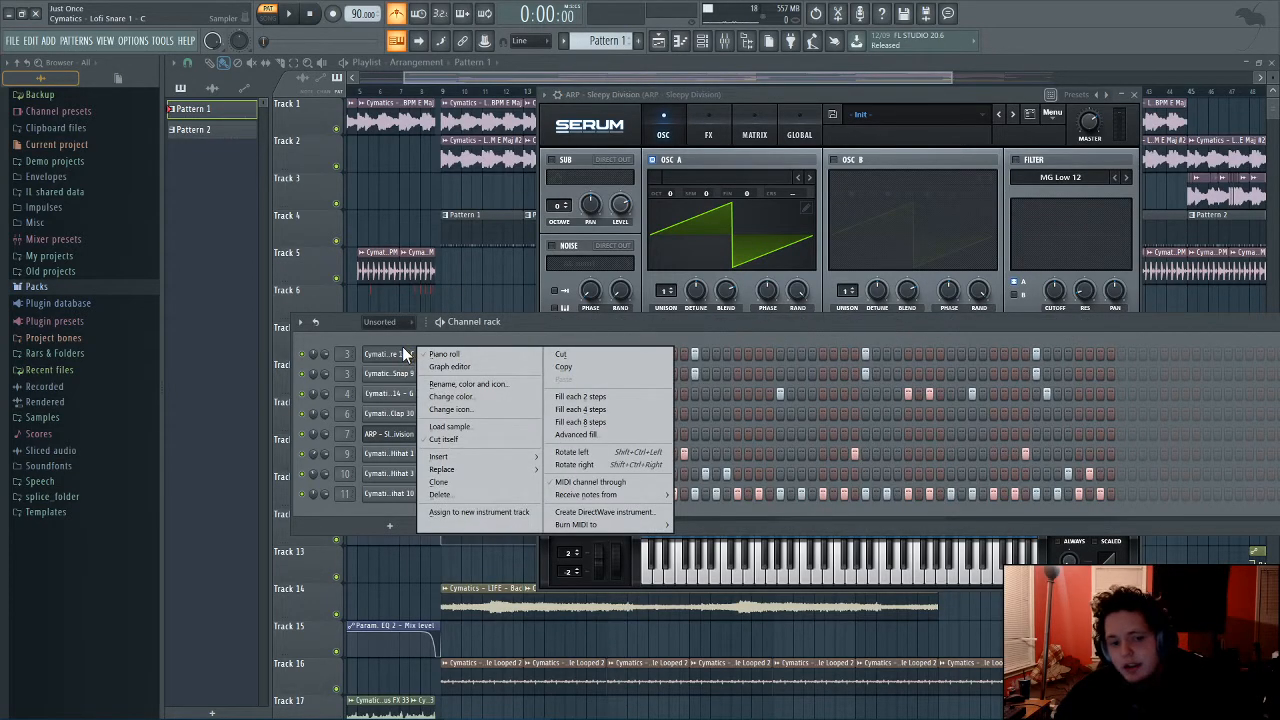
click(383, 337)
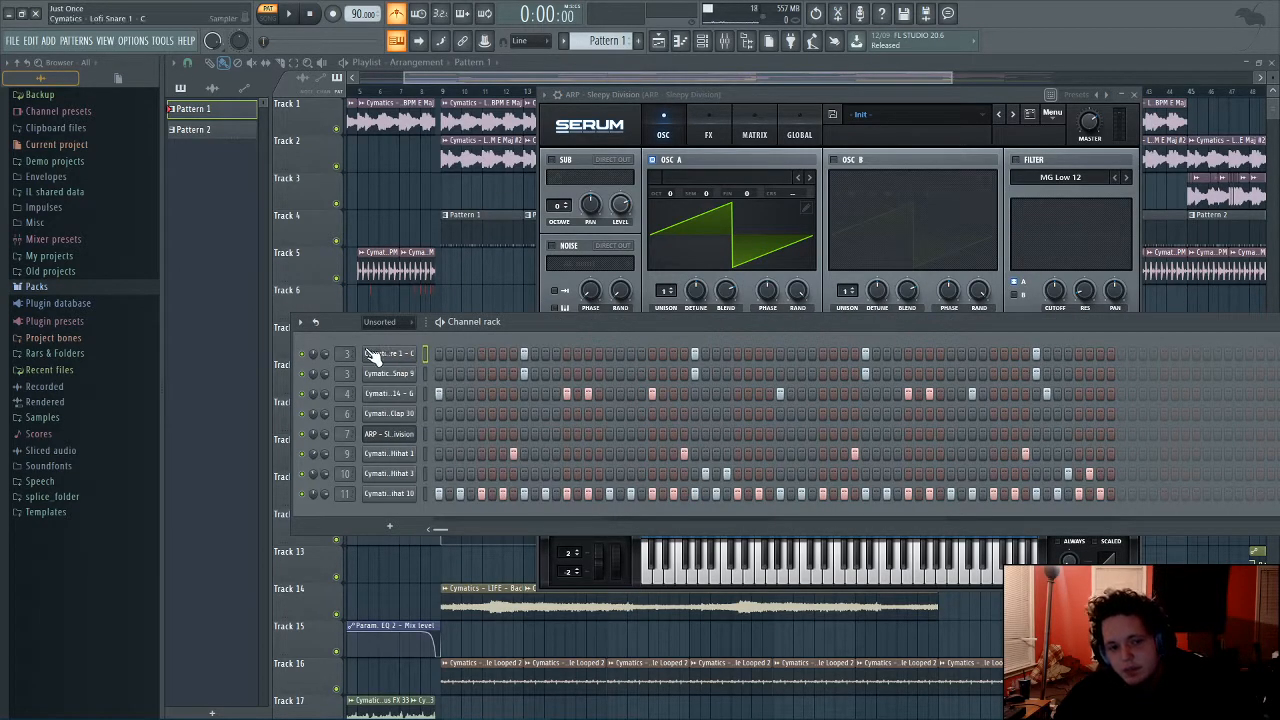
click(300, 324)
click(301, 326)
click(301, 326)
mouse_move(312, 337)
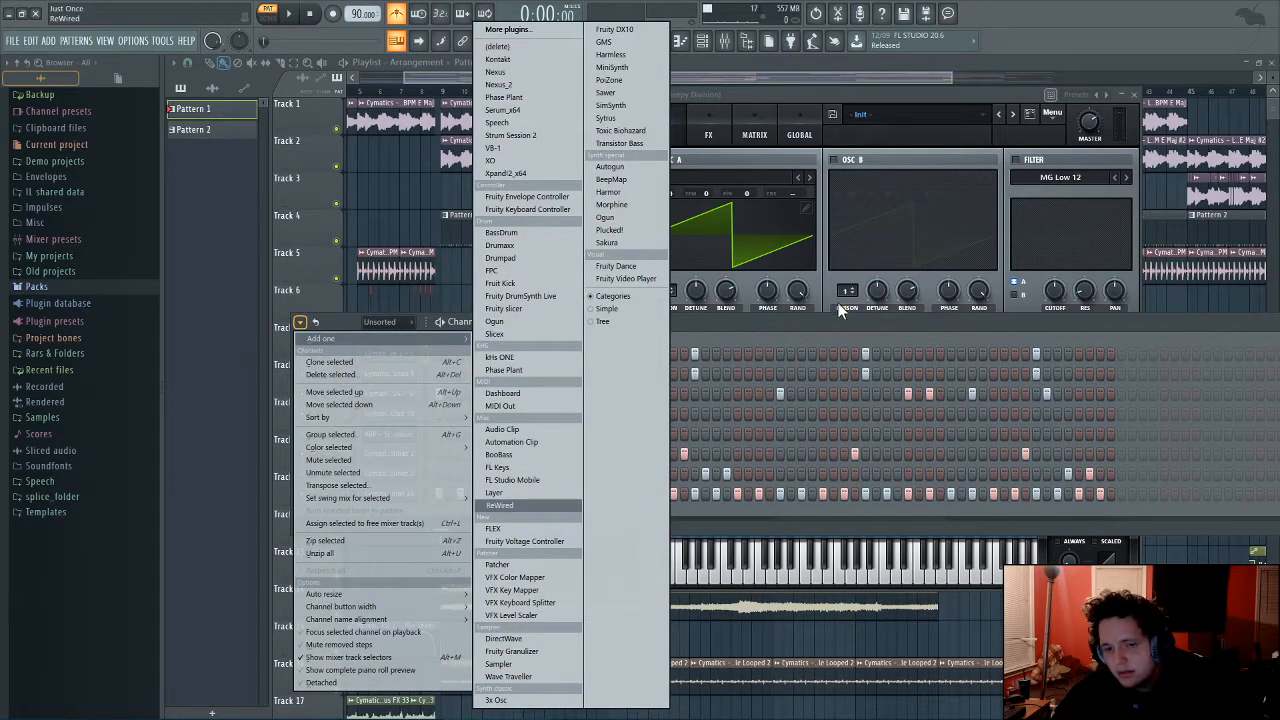
click(801, 328)
right_click(410, 343)
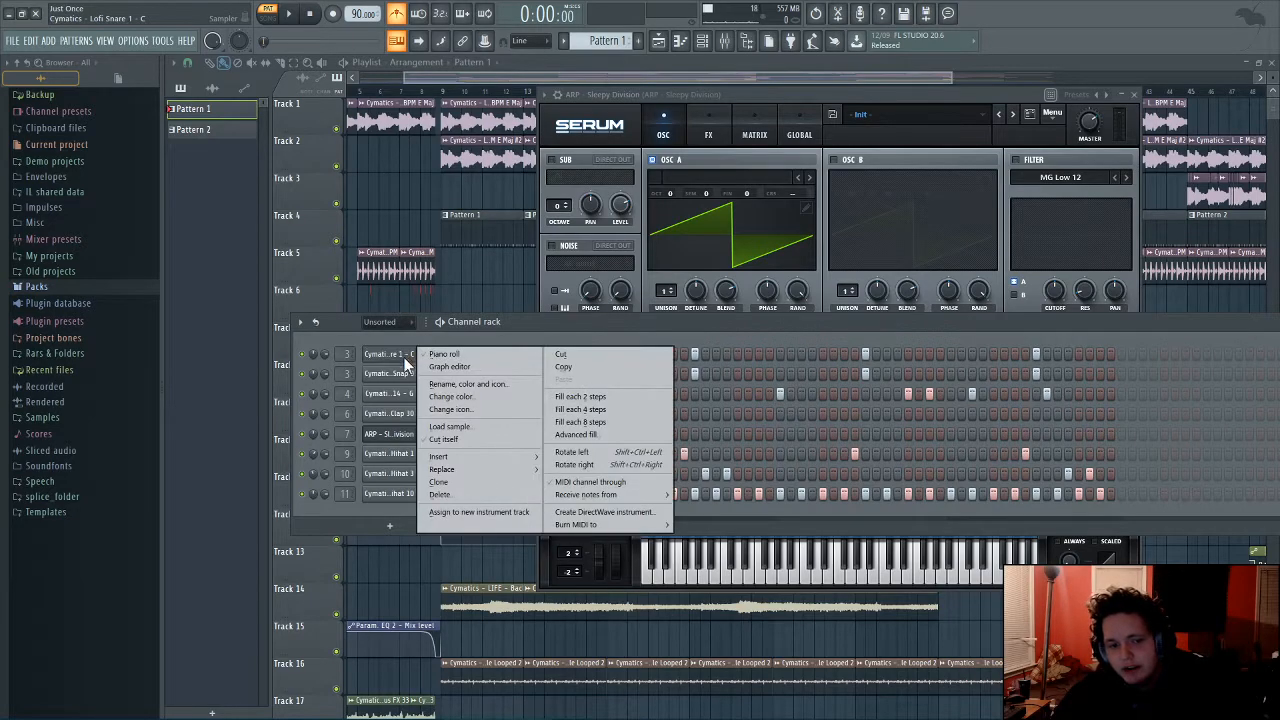
mouse_move(508, 457)
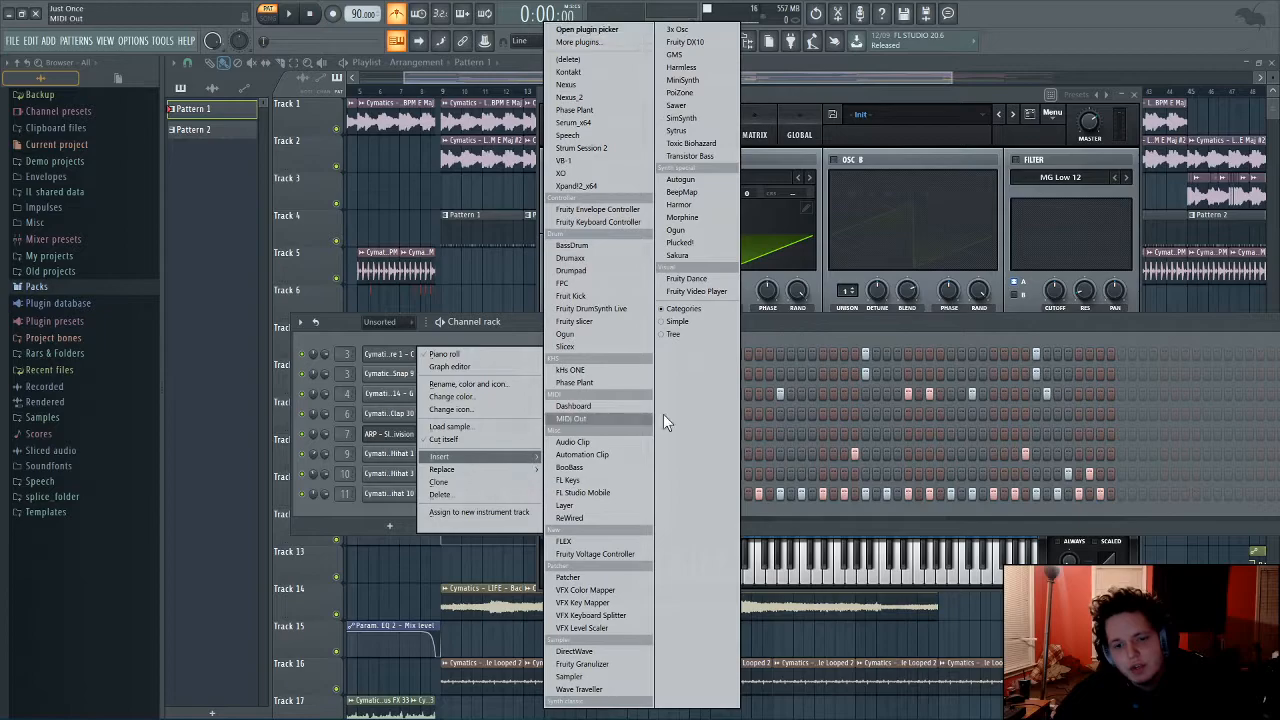
click(828, 323)
right_click(390, 434)
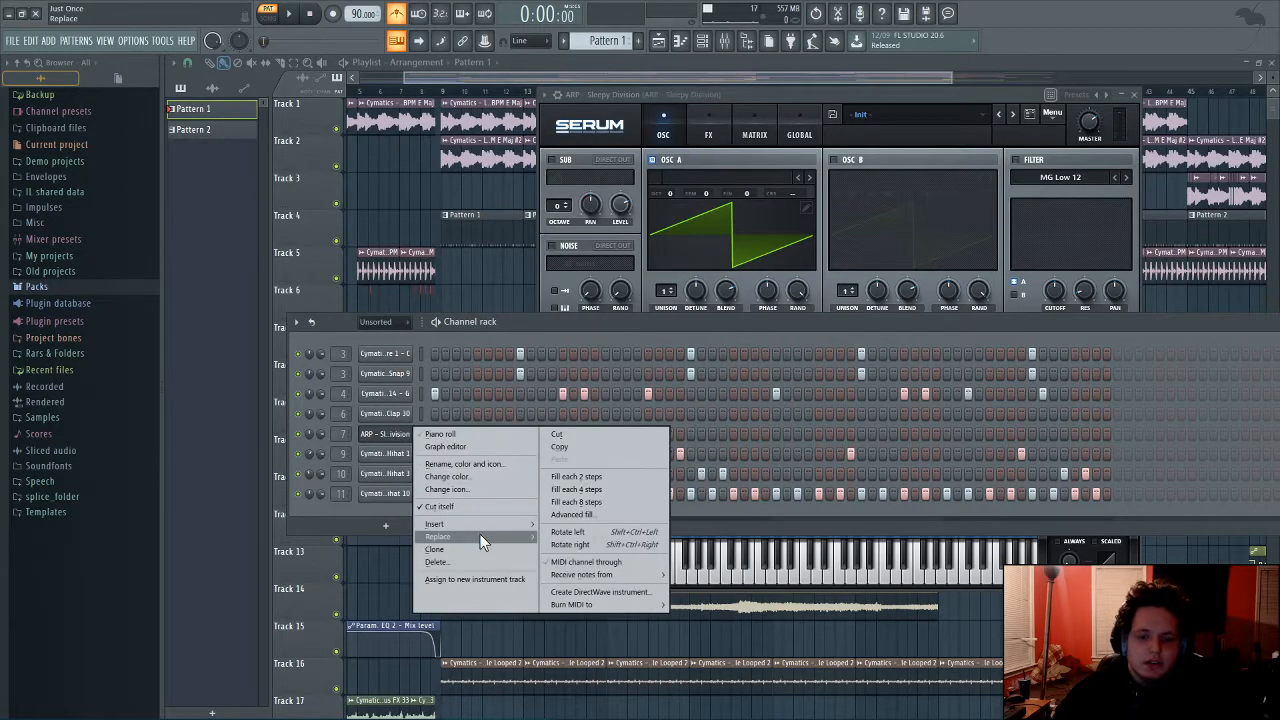
click(390, 365)
Step: Insert an FL Keys instrument above the Lofi Snare 1 channel, try its keyboard and close its window
right_click(412, 352)
mouse_move(456, 456)
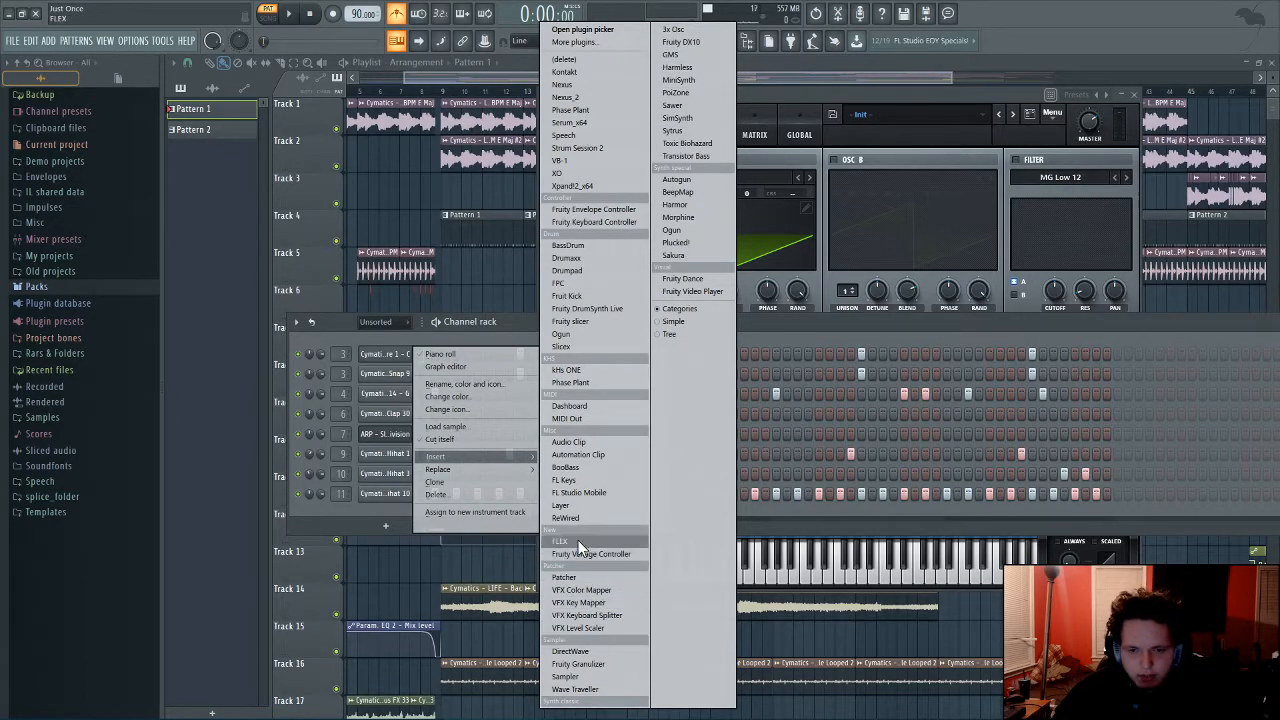
click(580, 482)
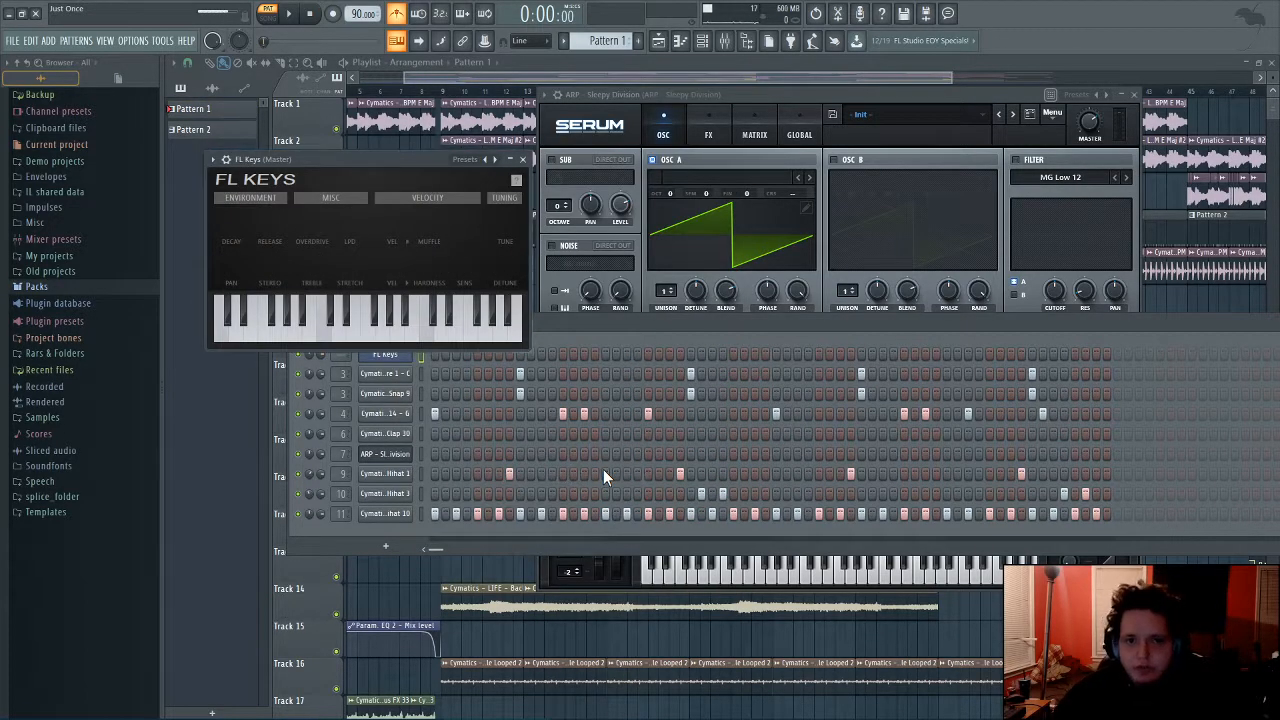
mouse_move(428, 343)
mouse_down()
mouse_move(311, 340)
mouse_move(418, 334)
mouse_up()
click(522, 160)
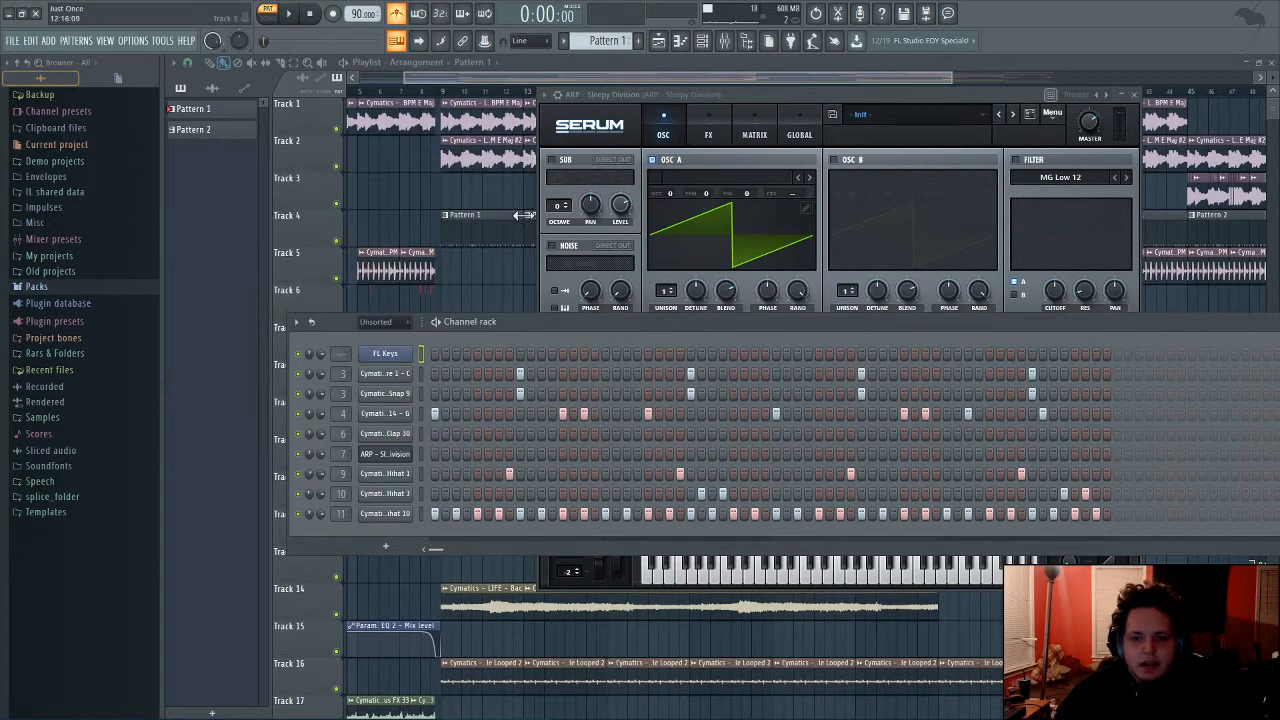
Step: Play Pattern 1 briefly, stop it and open the piano roll for the FL Keys channel
click(291, 14)
click(312, 15)
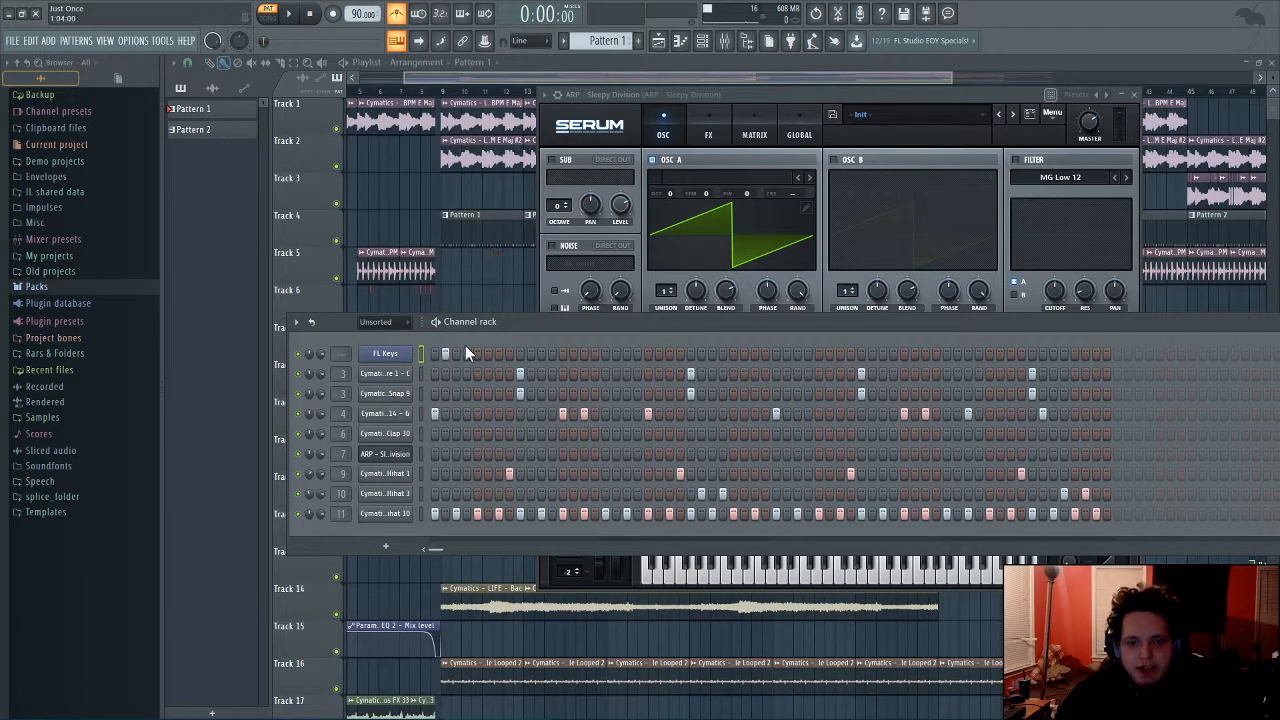
right_click(410, 352)
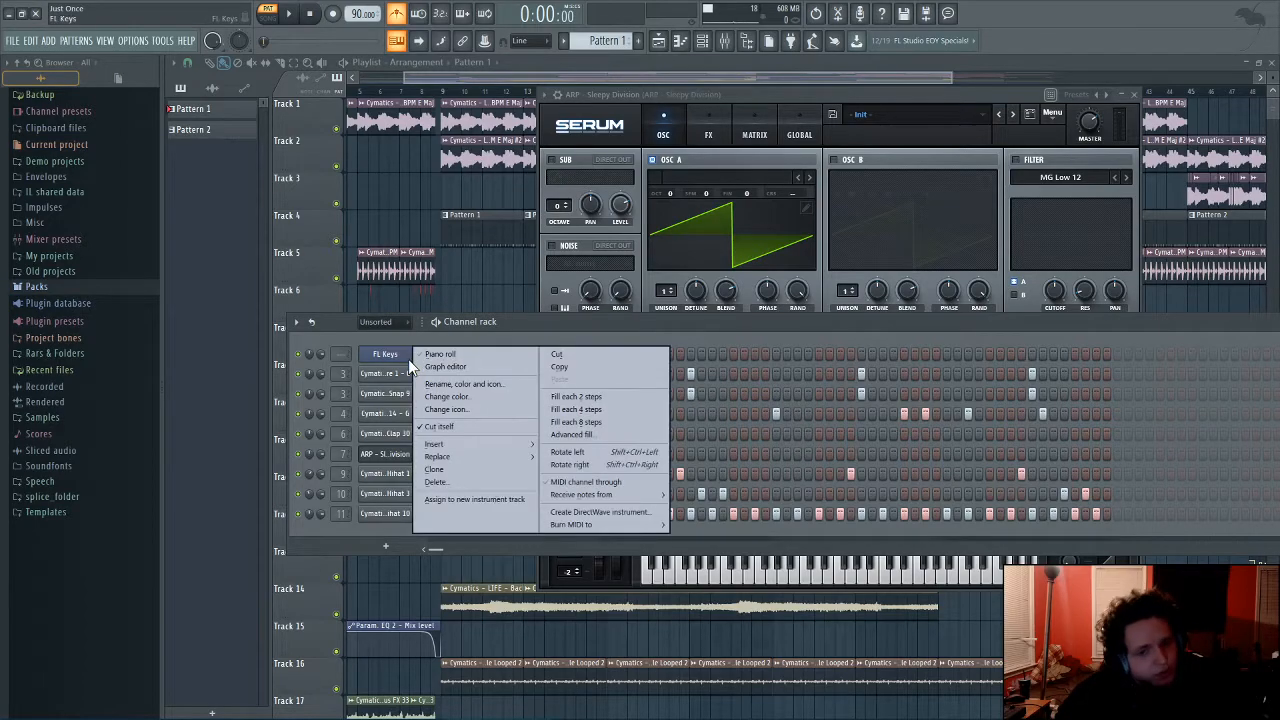
click(428, 354)
scroll(346, 323, up, 2)
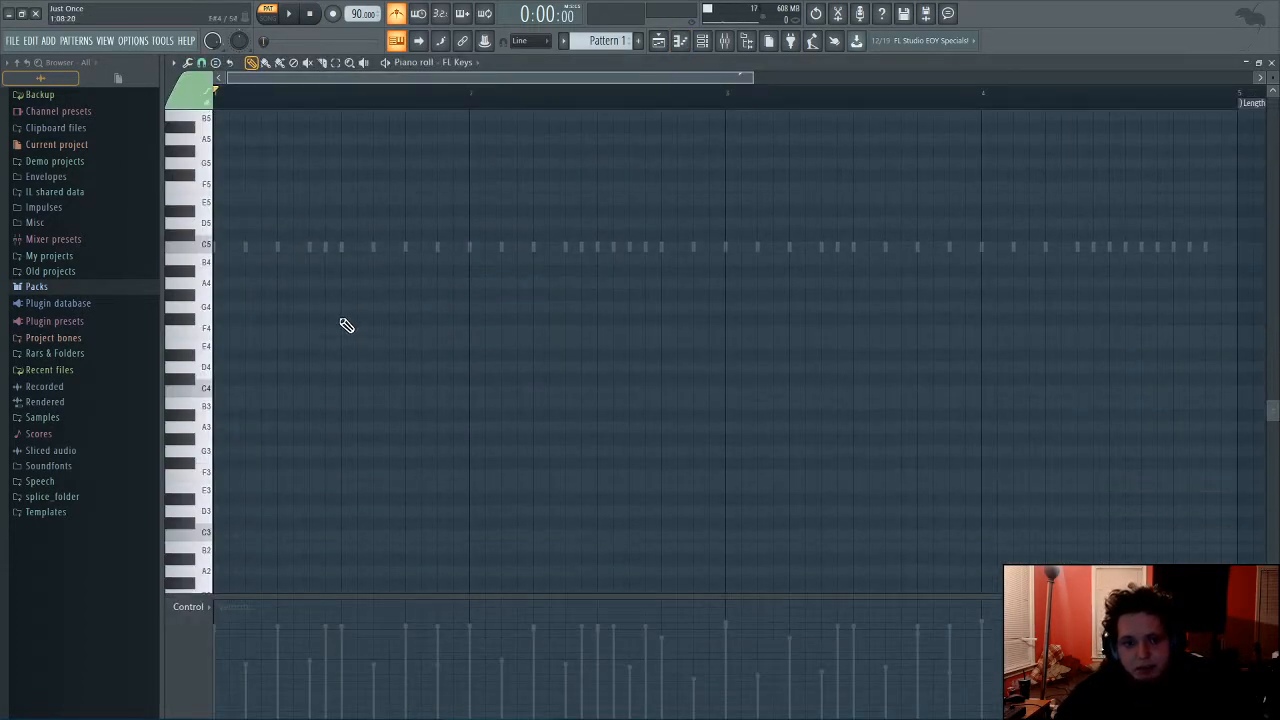
scroll(588, 108, down, 2)
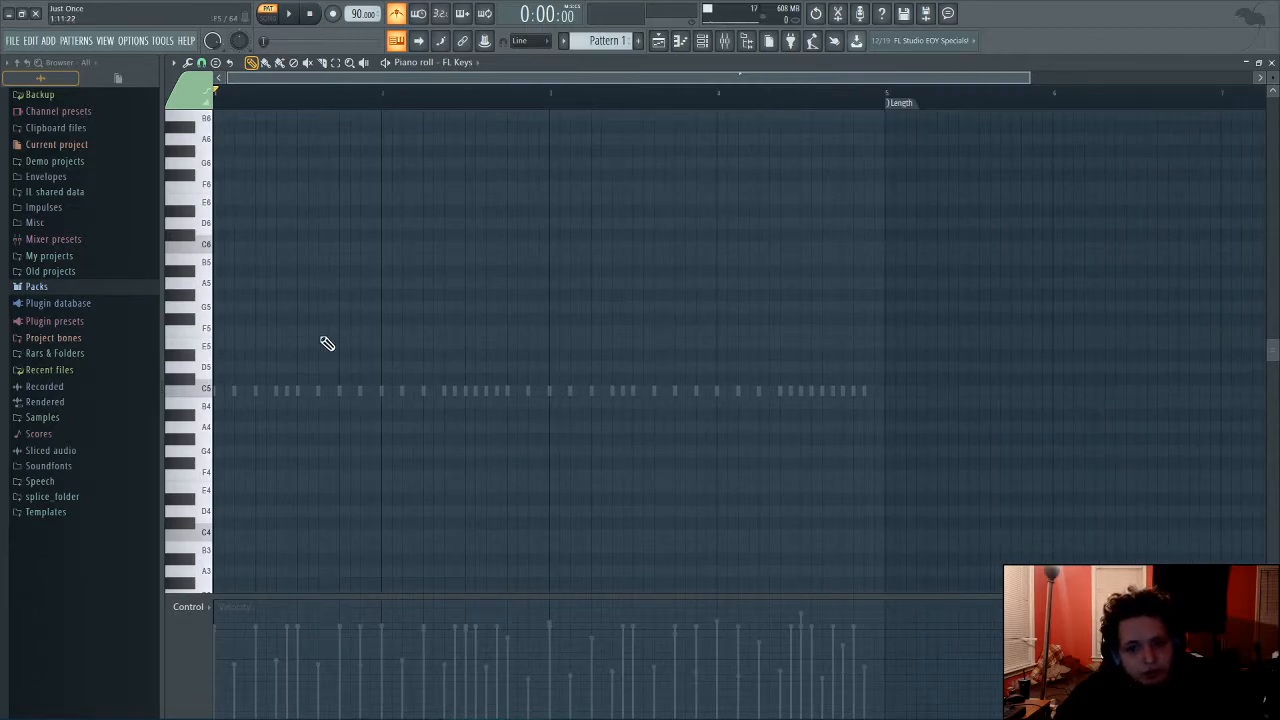
Step: Draw a one-bar chord of F5, D5 and A#4 in bar 1 of the FL Keys piano roll
click(224, 329)
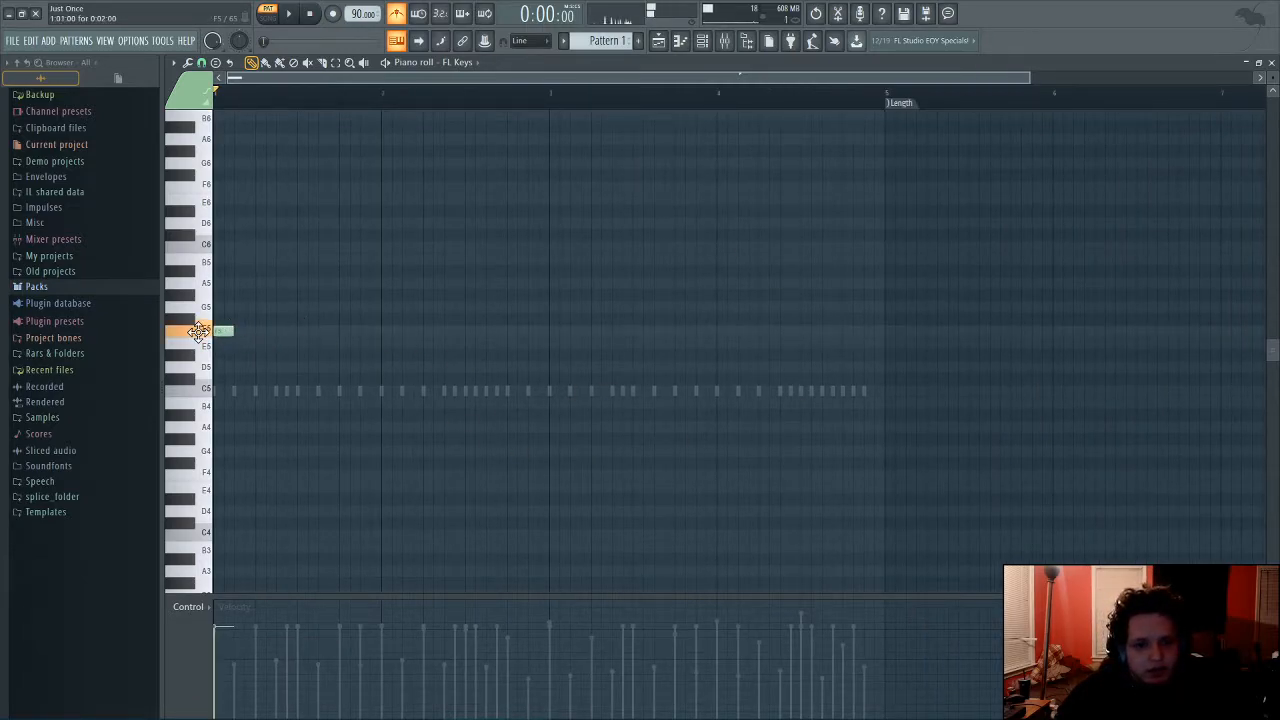
drag(265, 332, 366, 330)
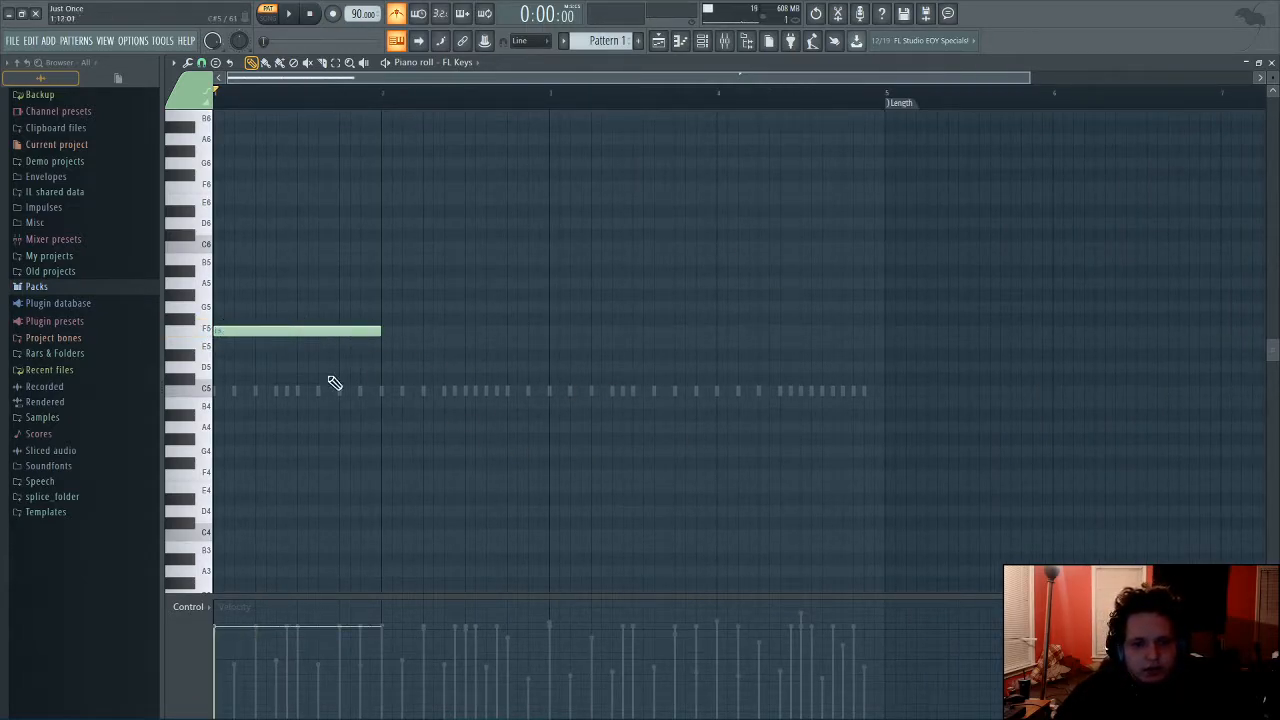
click(262, 368)
click(242, 415)
Step: Start pattern playback and add a one-bar E5 note in bar 2 and an F5, D5 and A#4 chord in bar 3
click(288, 14)
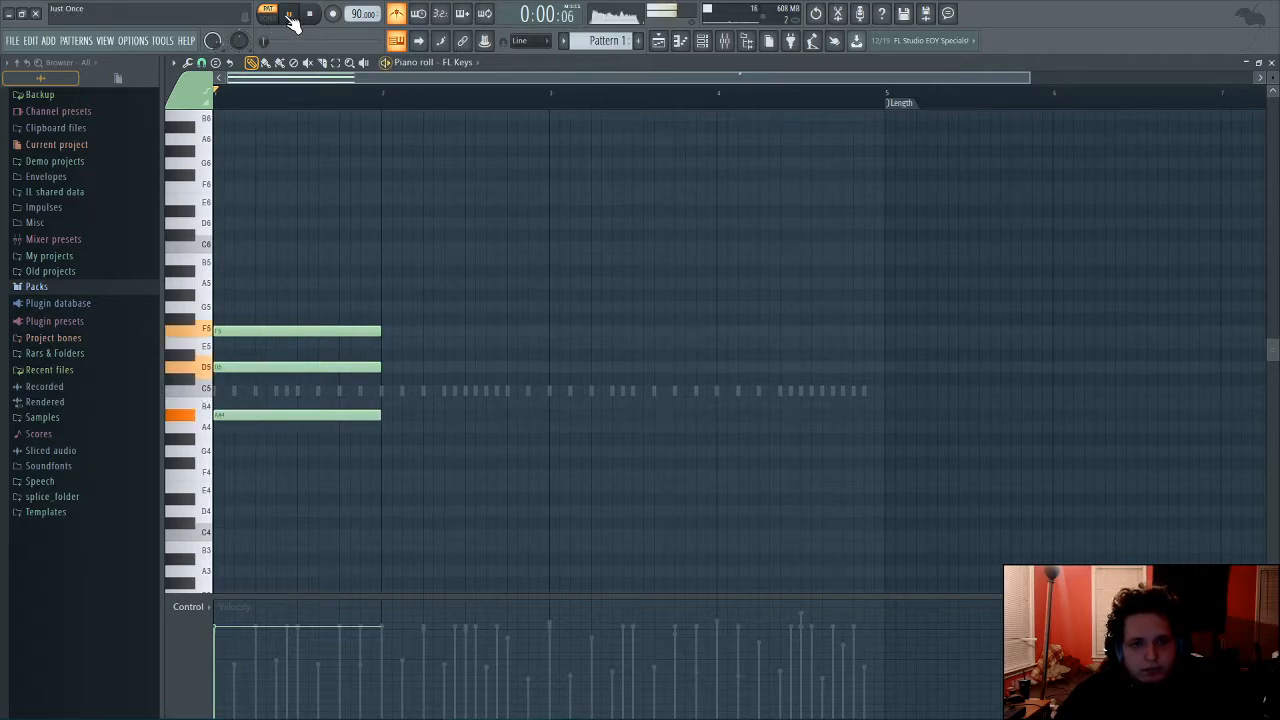
click(395, 346)
click(556, 332)
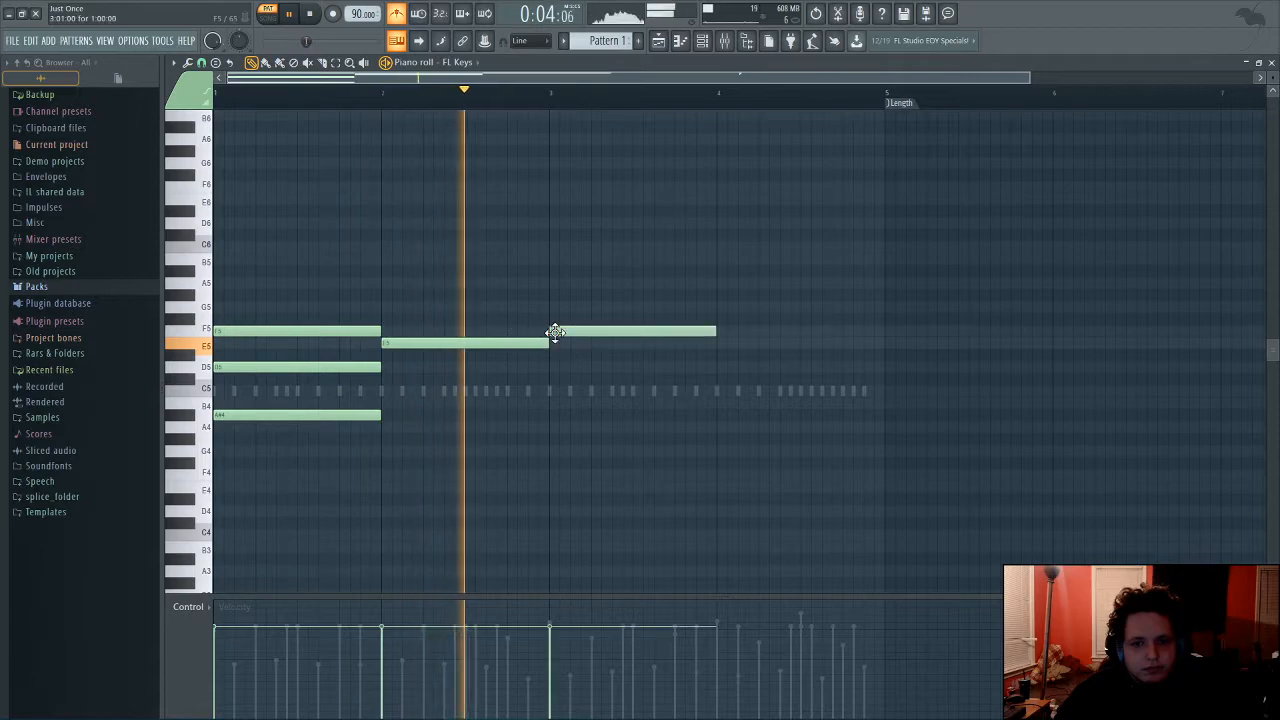
click(556, 367)
click(553, 415)
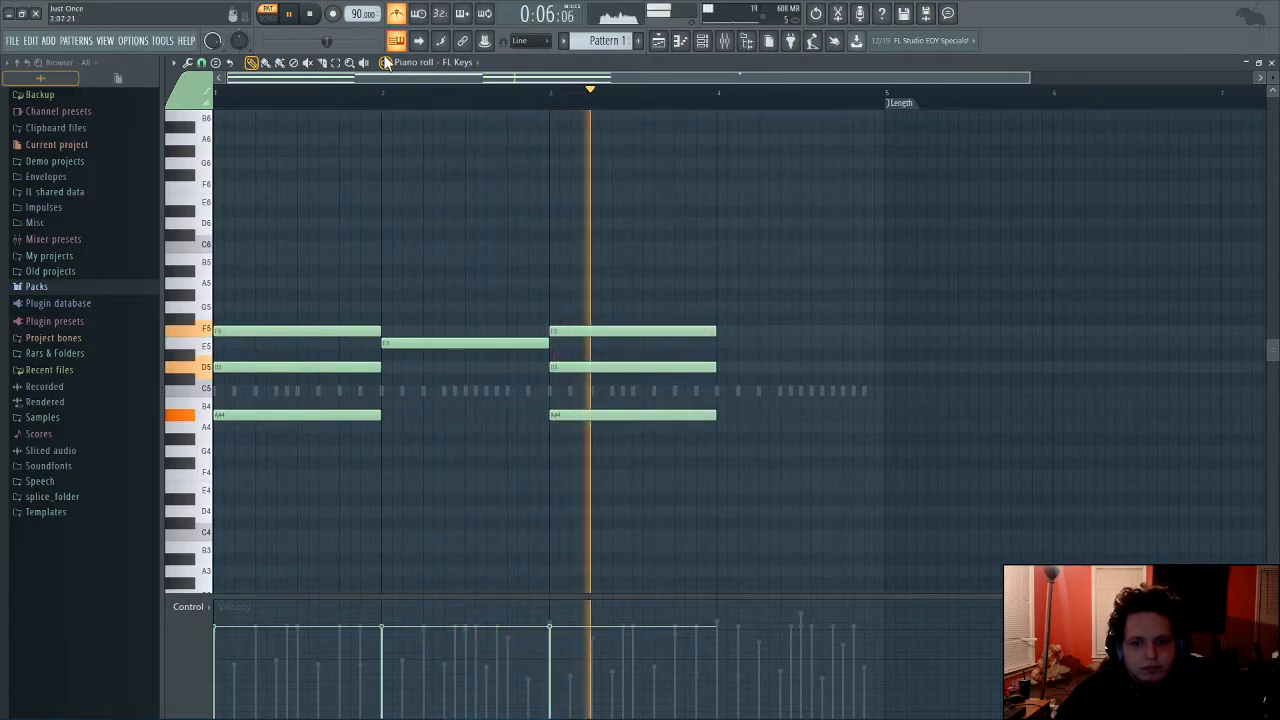
Step: Stop playback, delete all seven FL Keys notes from bars 1 to 3, and close the piano roll
key(space)
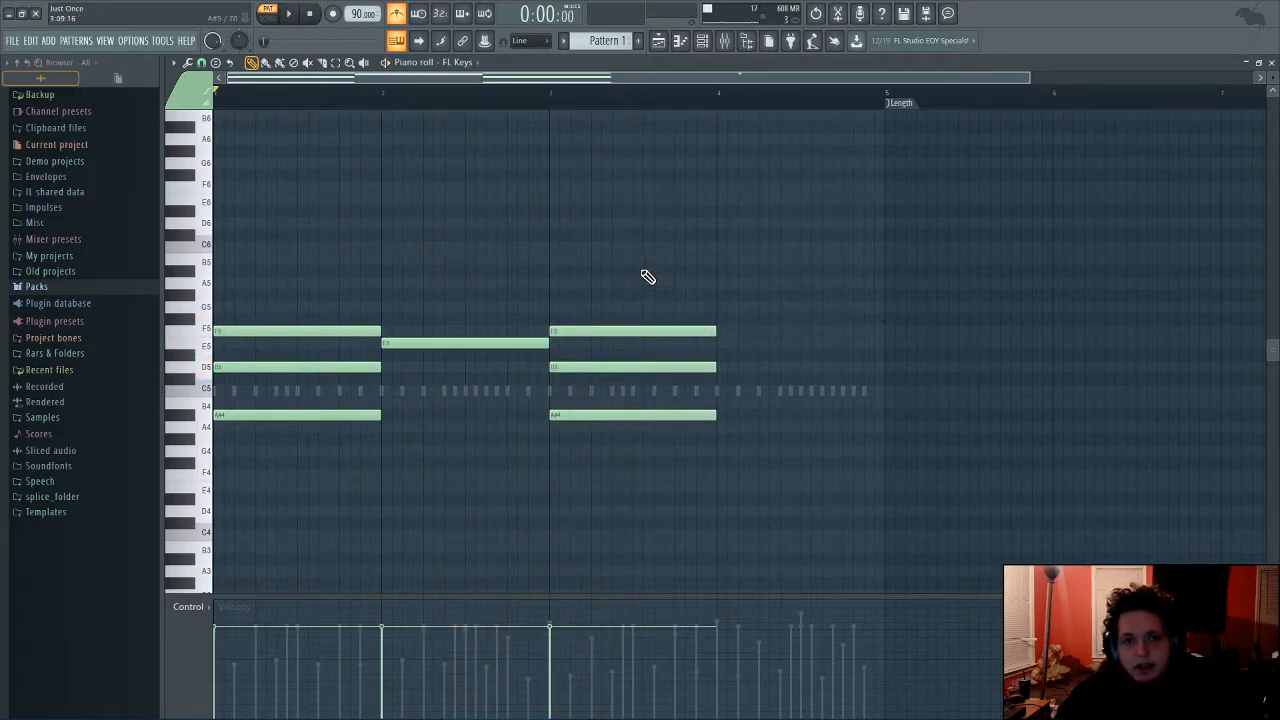
right_click(660, 332)
right_click(665, 367)
right_click(670, 415)
right_click(450, 343)
right_click(350, 331)
right_click(340, 367)
right_click(320, 415)
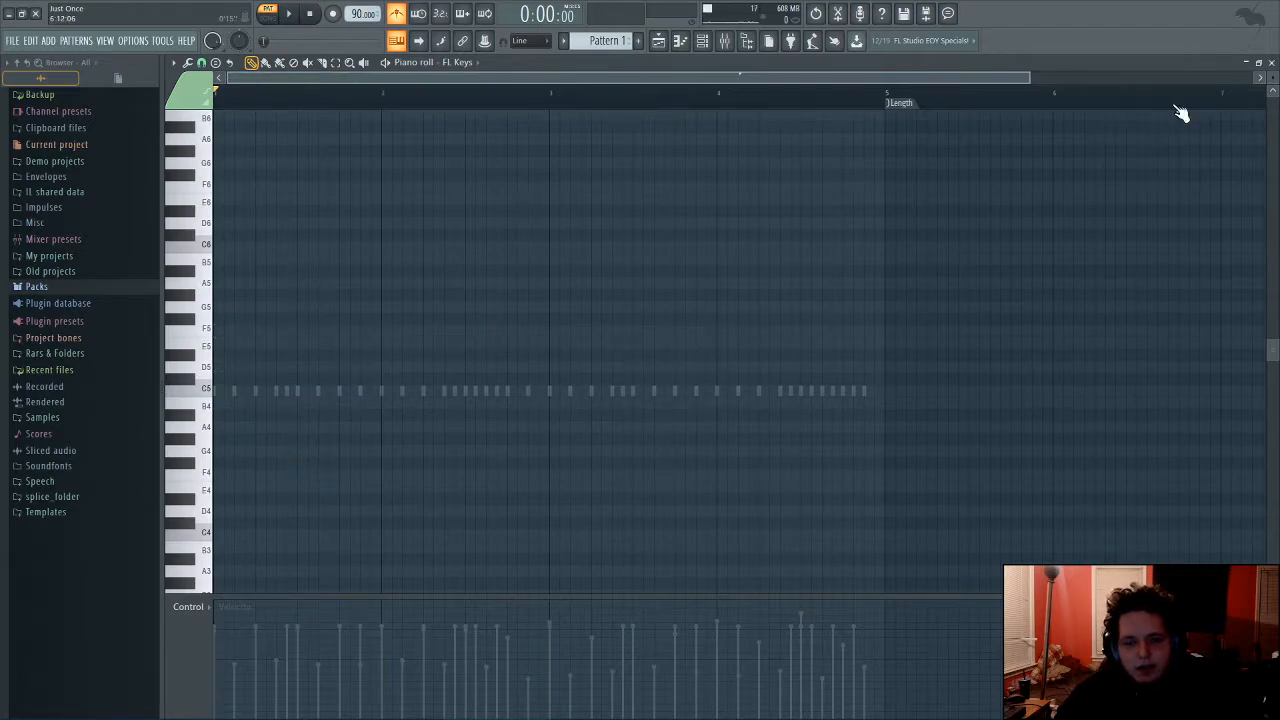
click(1271, 62)
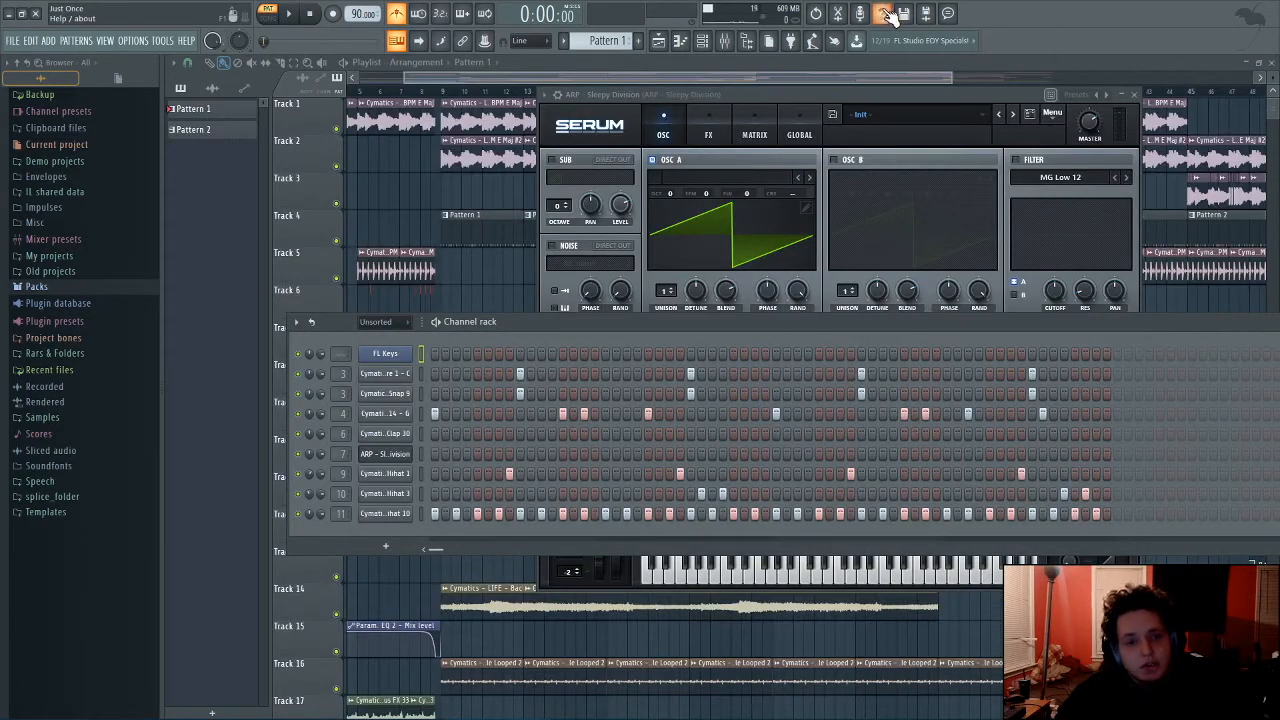
Step: Bring the playlist to the front and examine the arrangement along its full length, including a closer view of bars 21 to 38
click(556, 71)
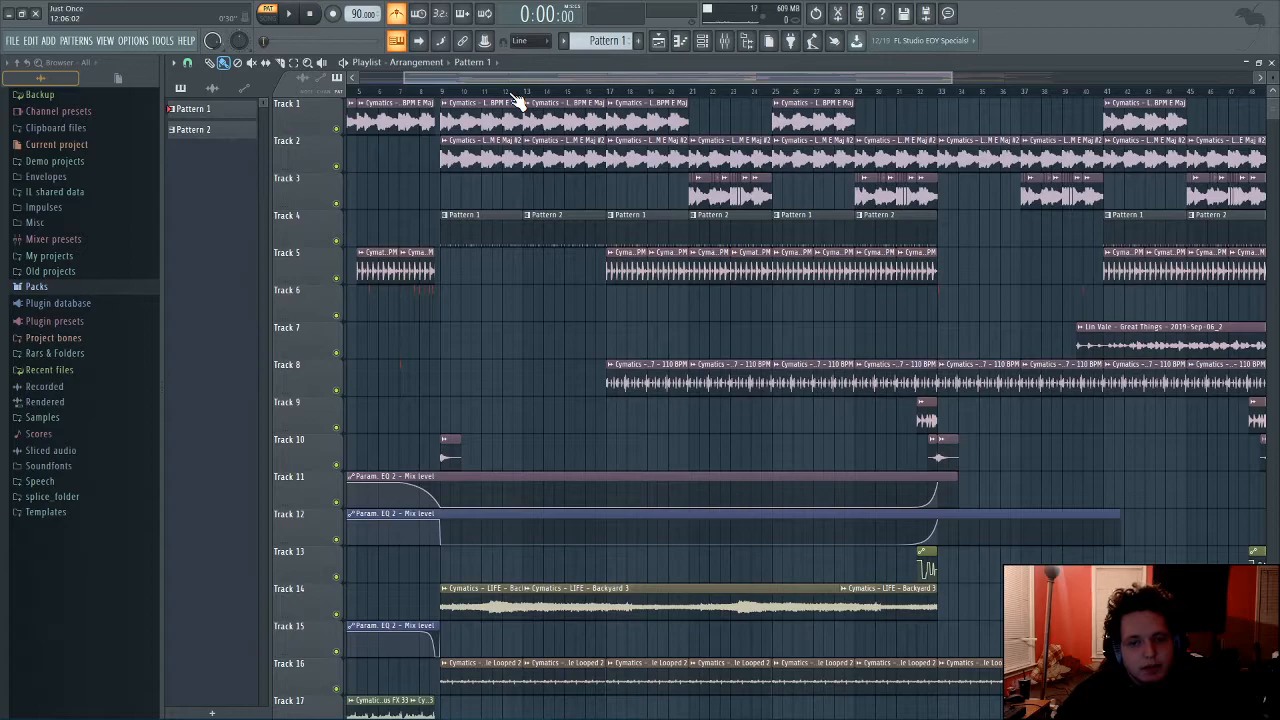
scroll(515, 103, down, 3)
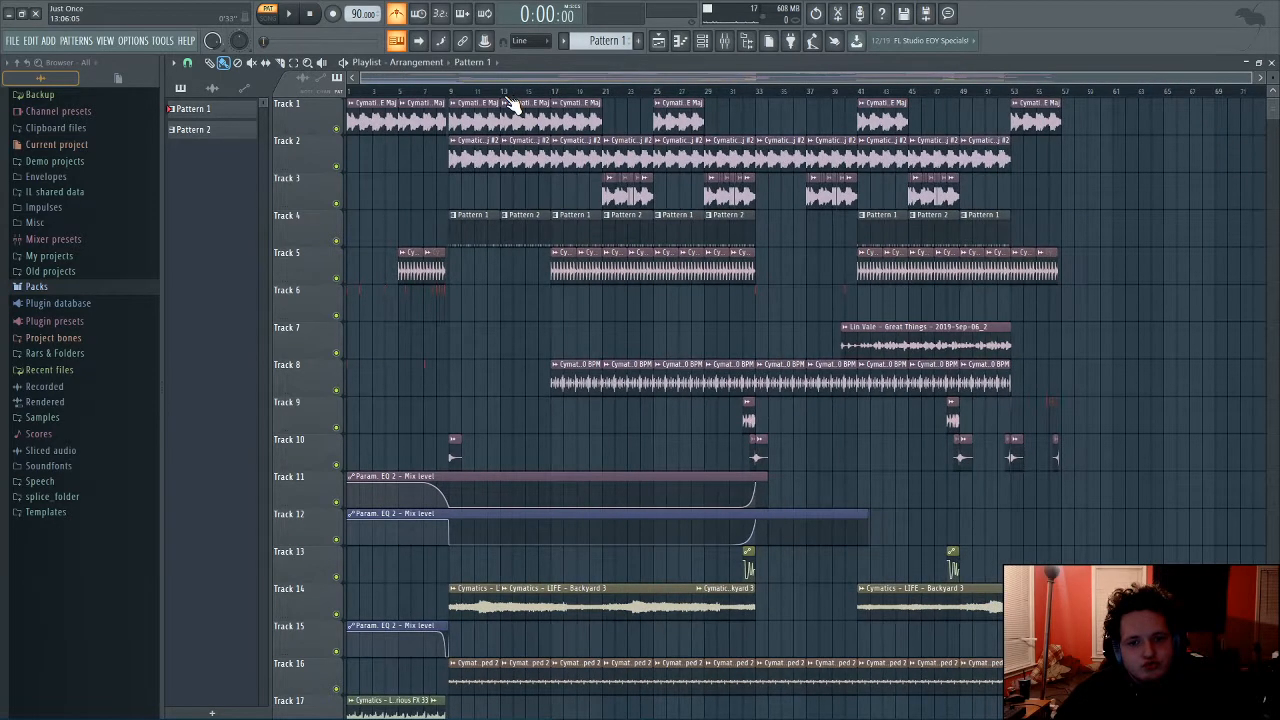
drag(694, 79, 1257, 108)
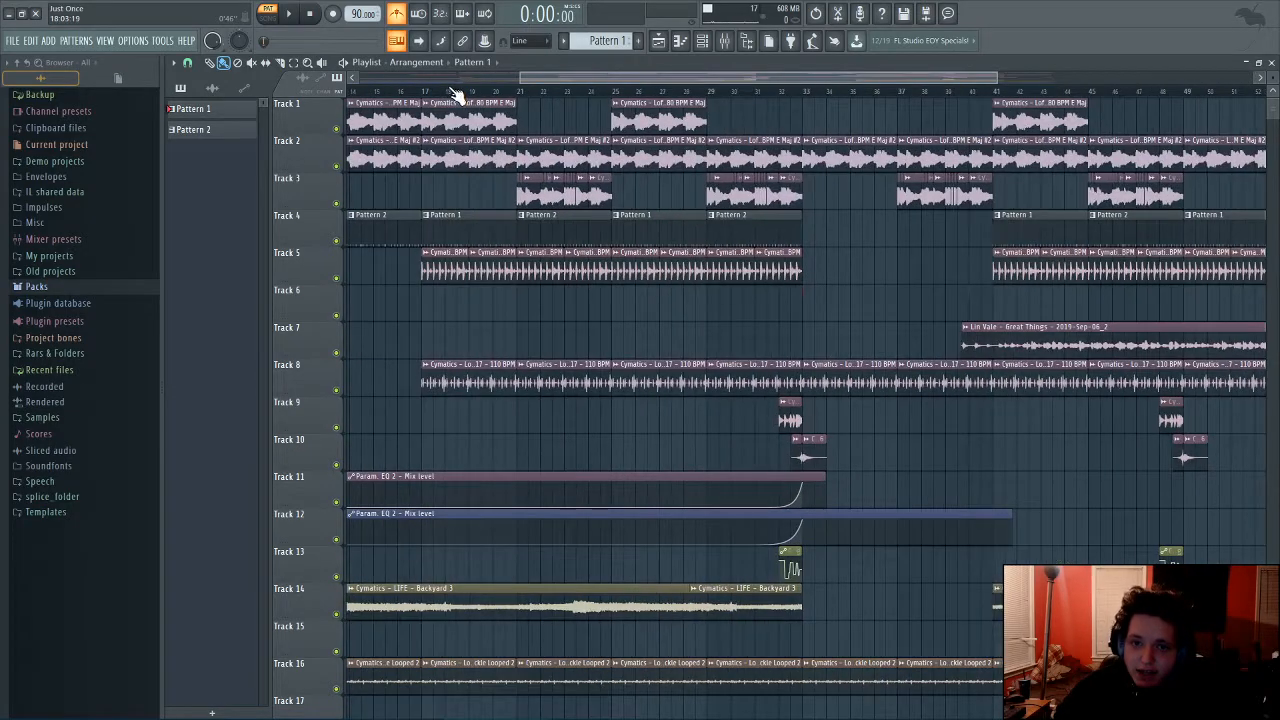
scroll(455, 92, down, 6)
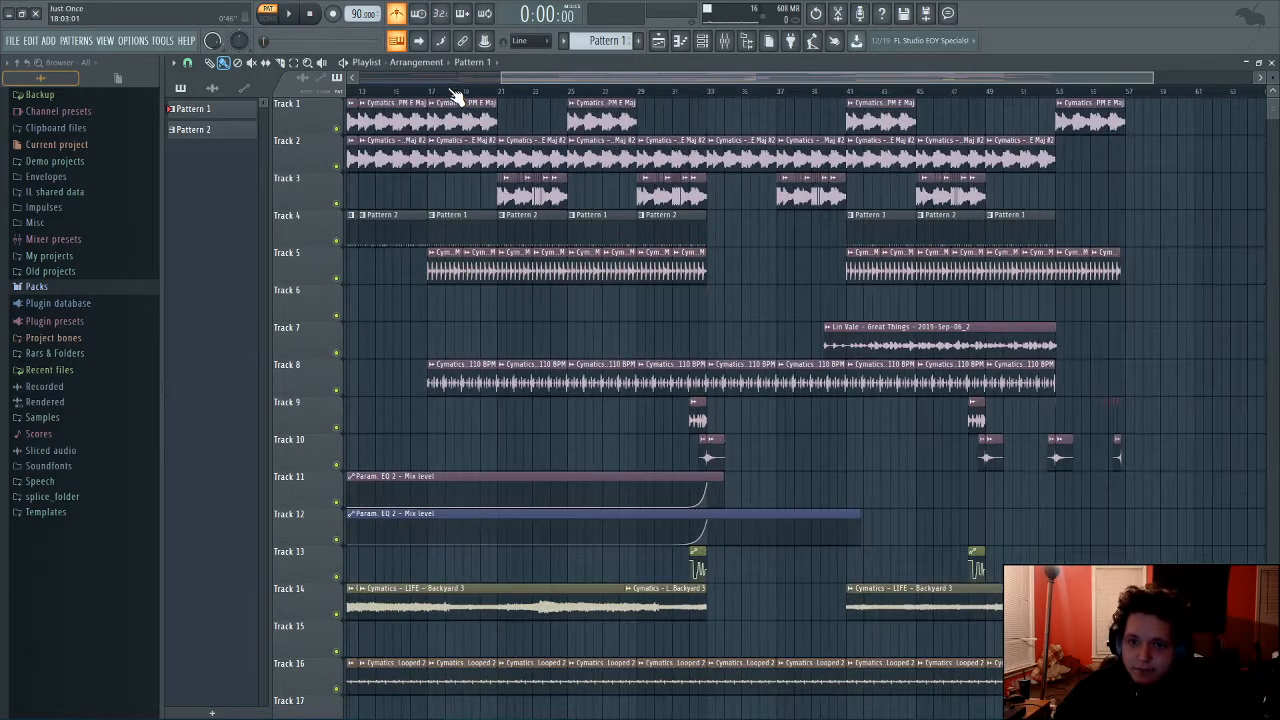
drag(584, 77, 1097, 64)
scroll(627, 92, up, 2)
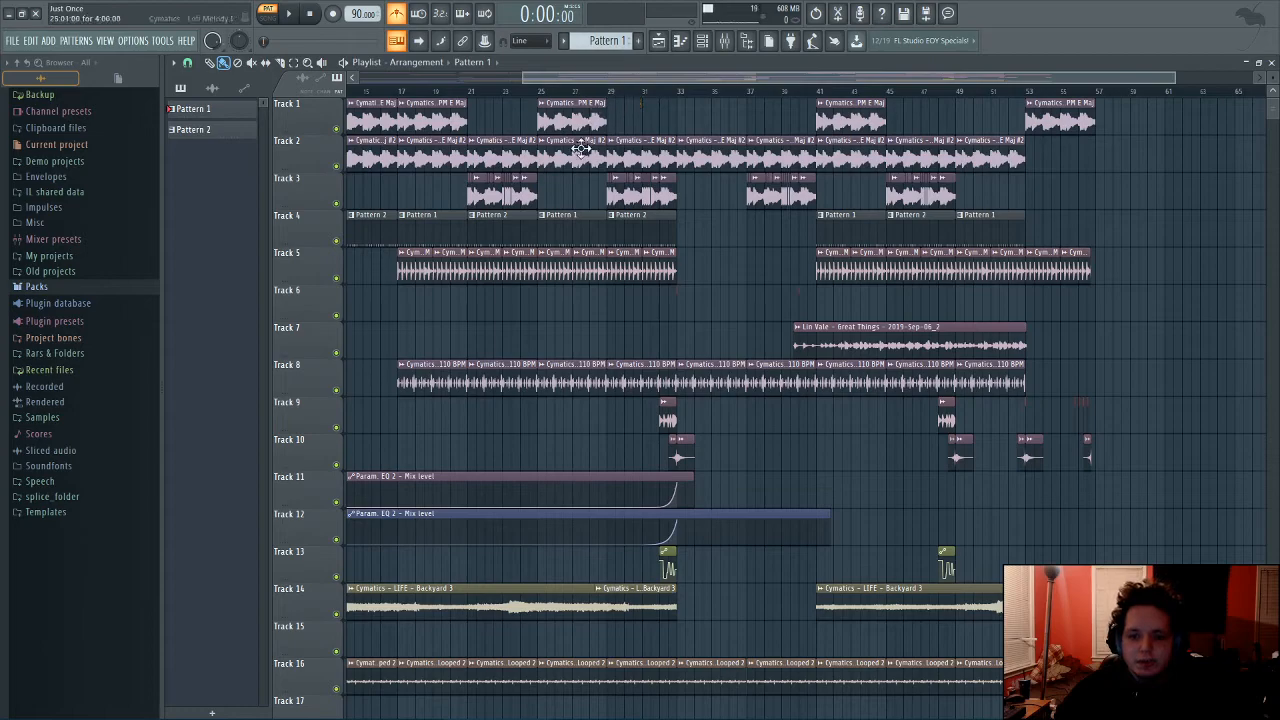
scroll(531, 100, up, 3)
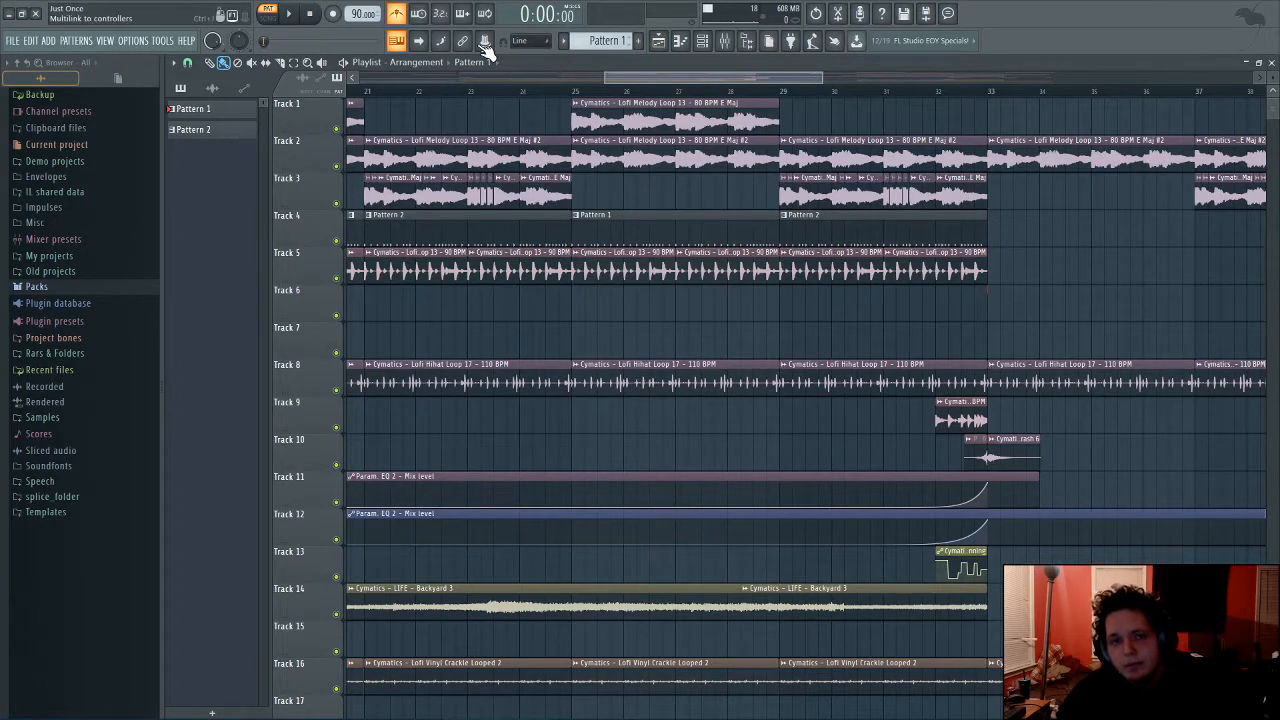
Step: Examine the arrangement from bar 1 onward and review its tracks down to the Delay 2 automation on Track 19
drag(607, 76, 352, 79)
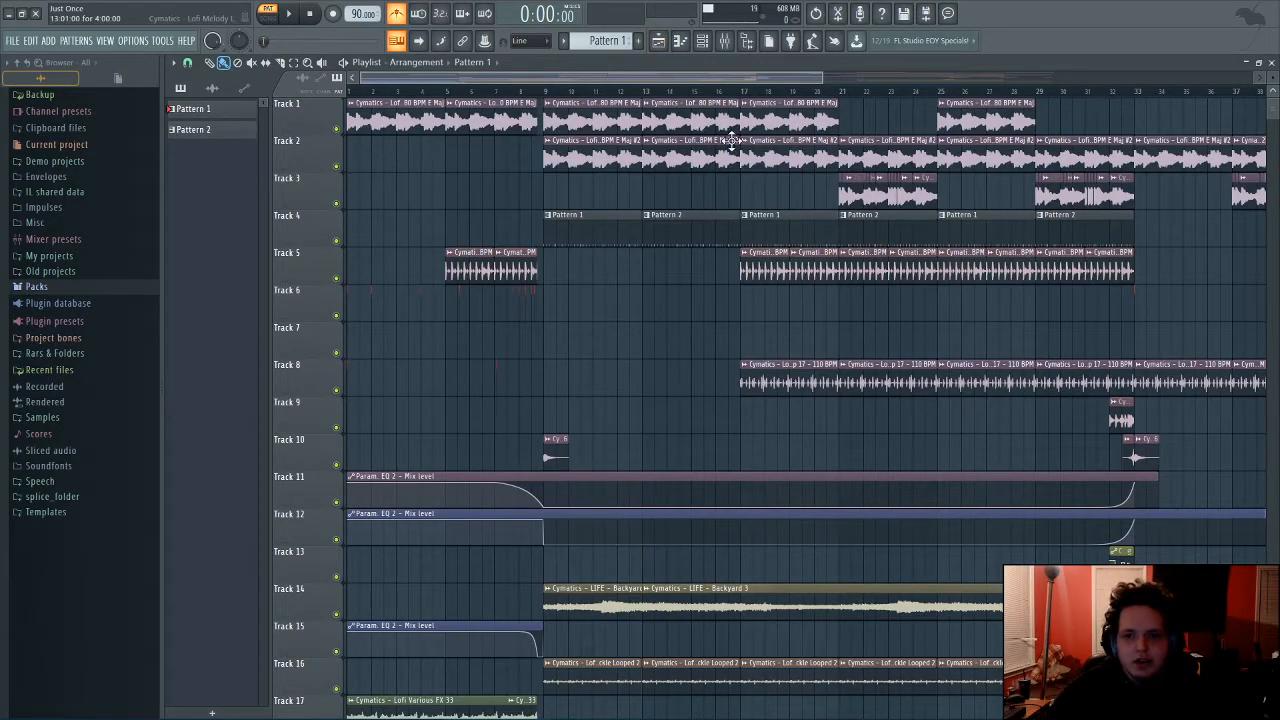
drag(824, 78, 1087, 82)
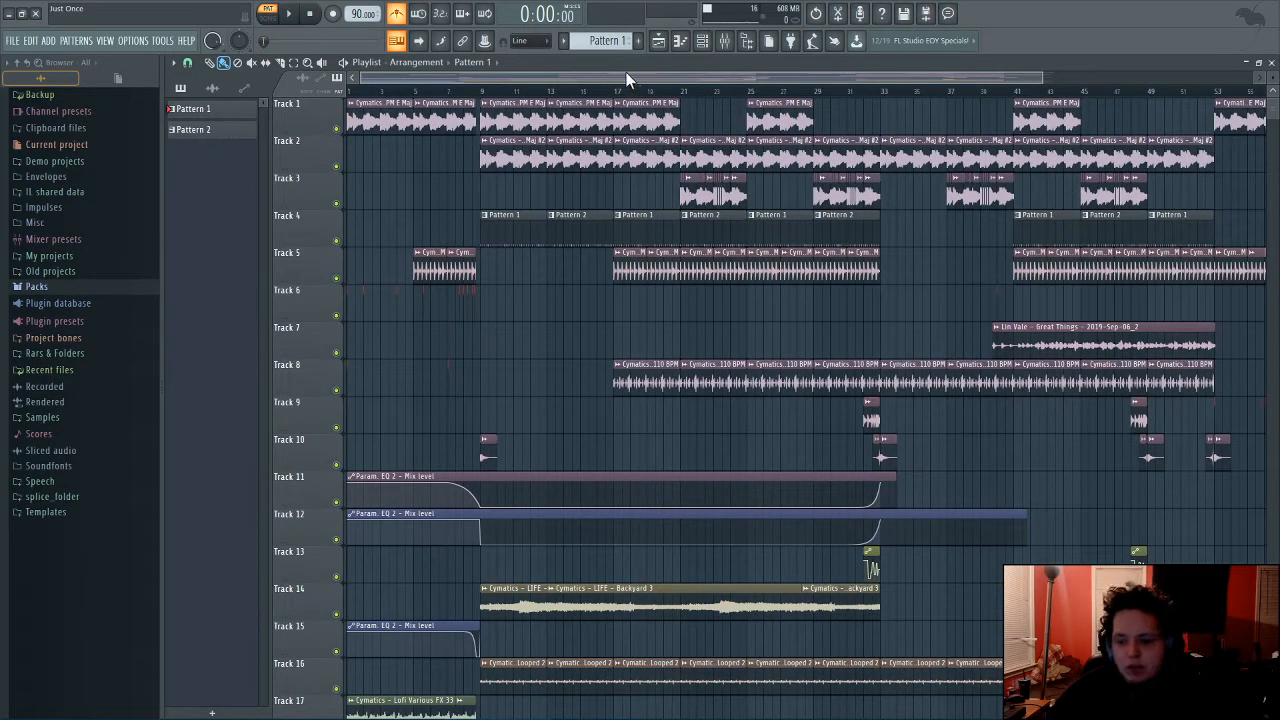
scroll(609, 78, right, 3)
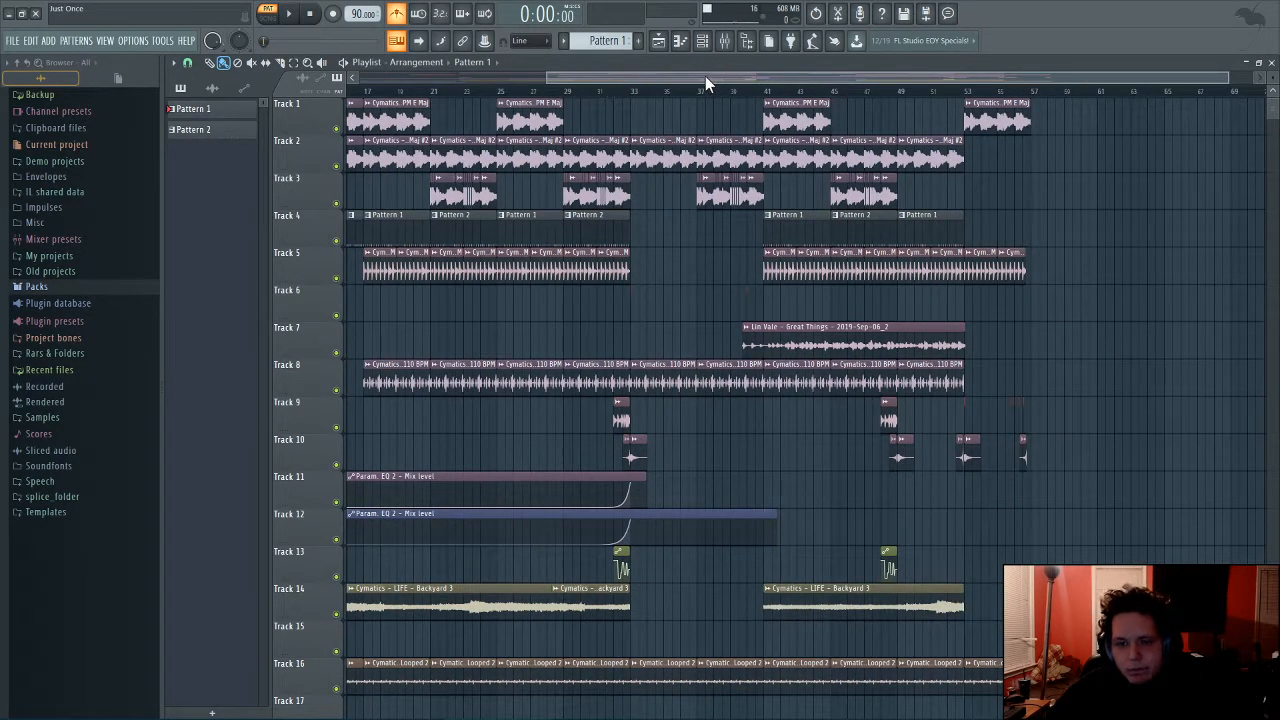
scroll(705, 76, left, 3)
scroll(405, 166, down, 2)
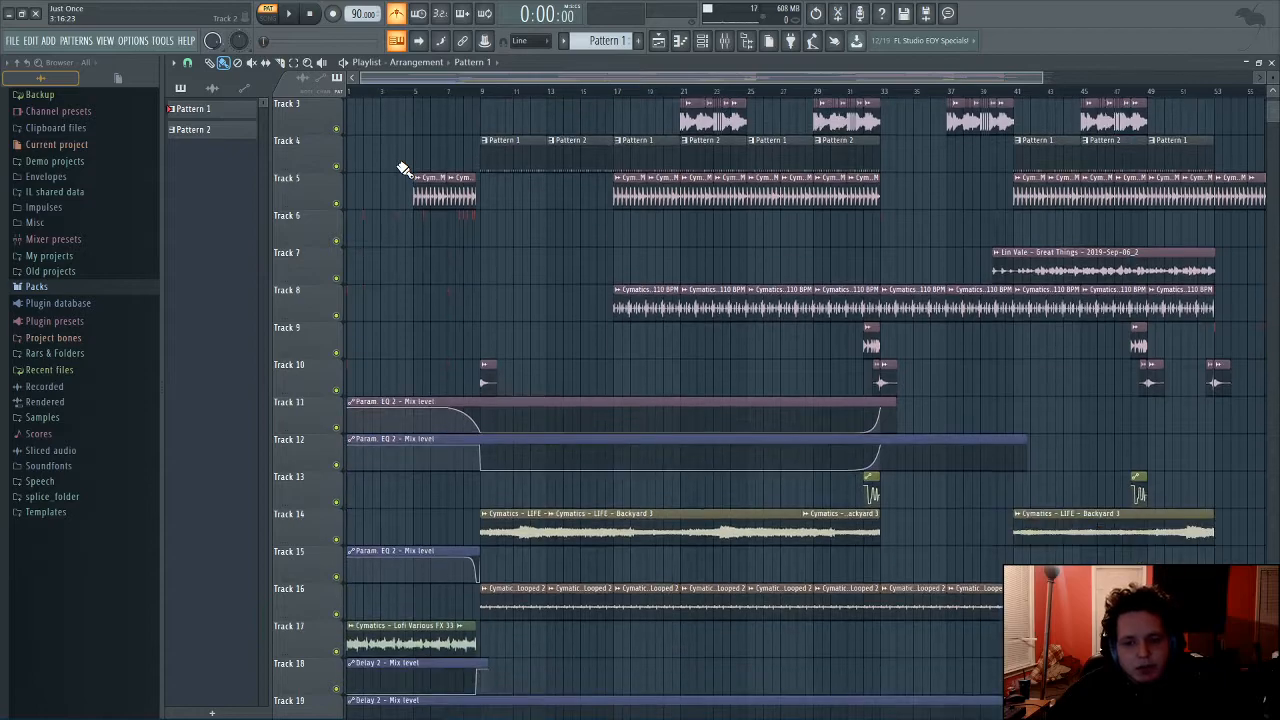
scroll(450, 133, down, 3)
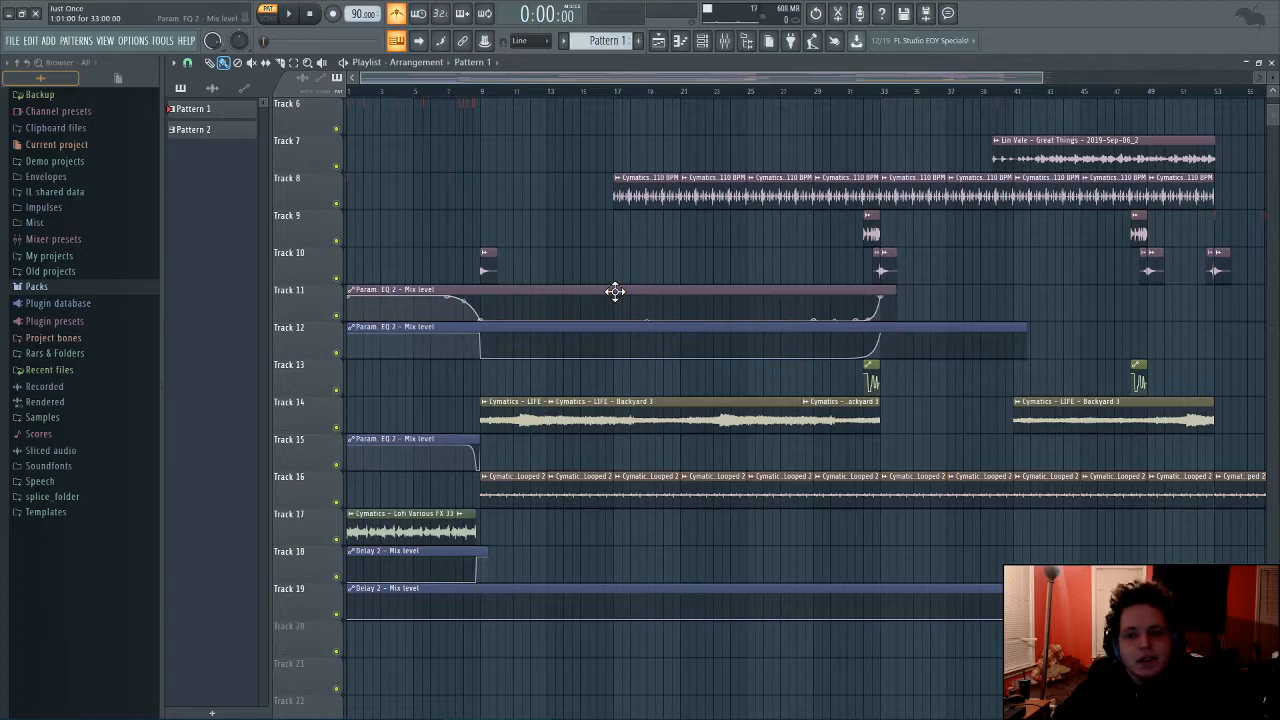
scroll(615, 291, up, 5)
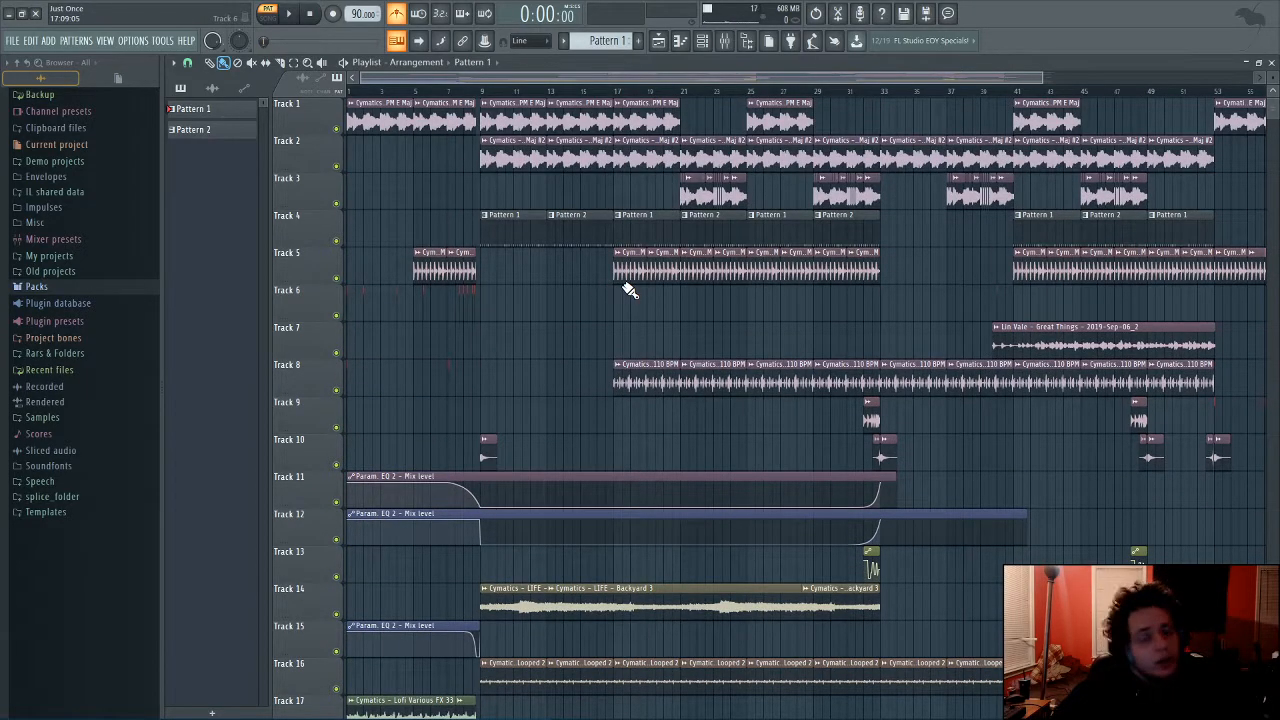